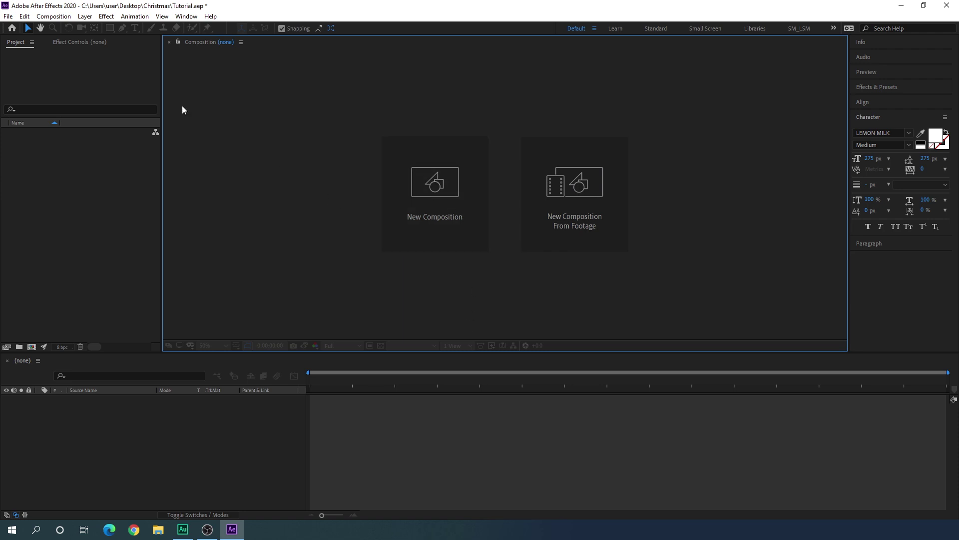
# - Create a composition named Main at 1920 x 1080 px, 30 frames per second and 10 seconds long
pyautogui.click(59, 16)
pyautogui.click(62, 28)
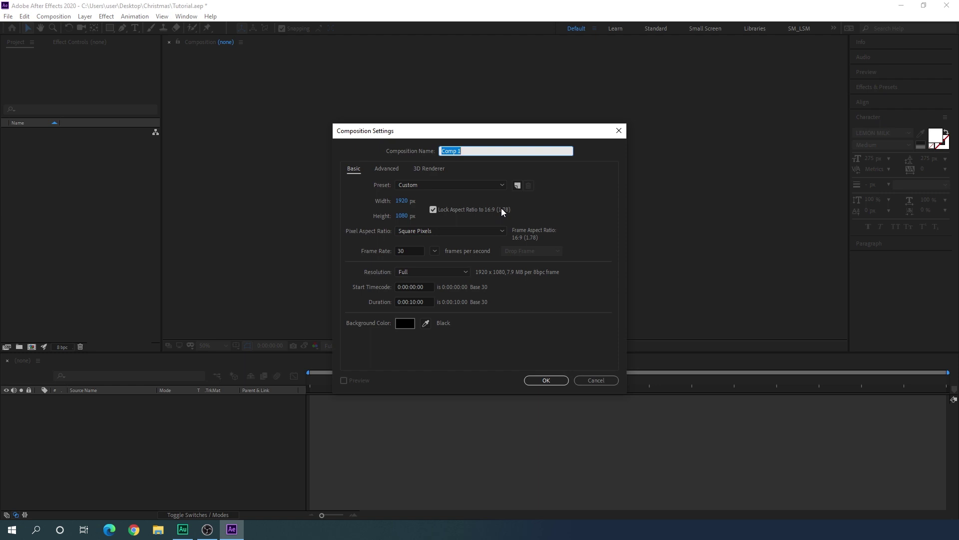
pyautogui.write('Main')
pyautogui.click(435, 252)
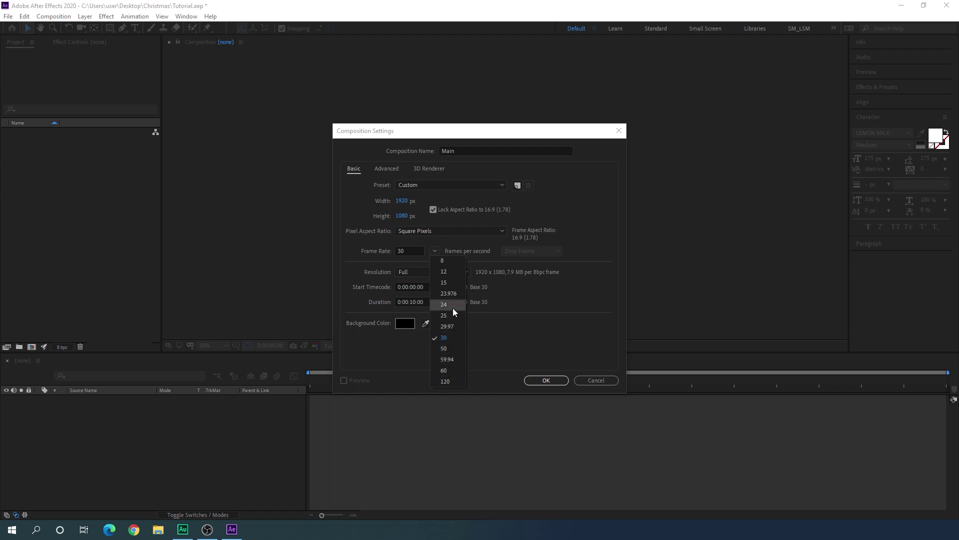
pyautogui.click(454, 336)
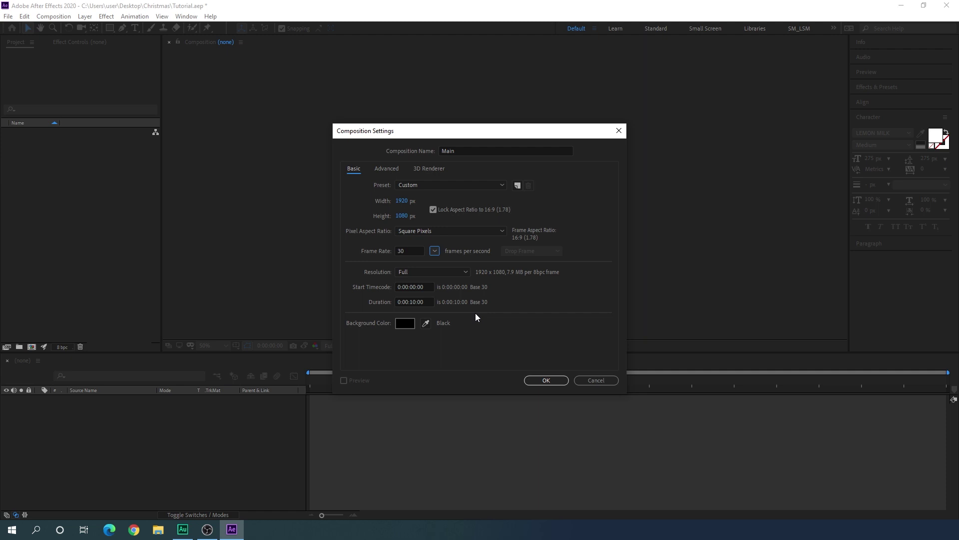
pyautogui.click(546, 380)
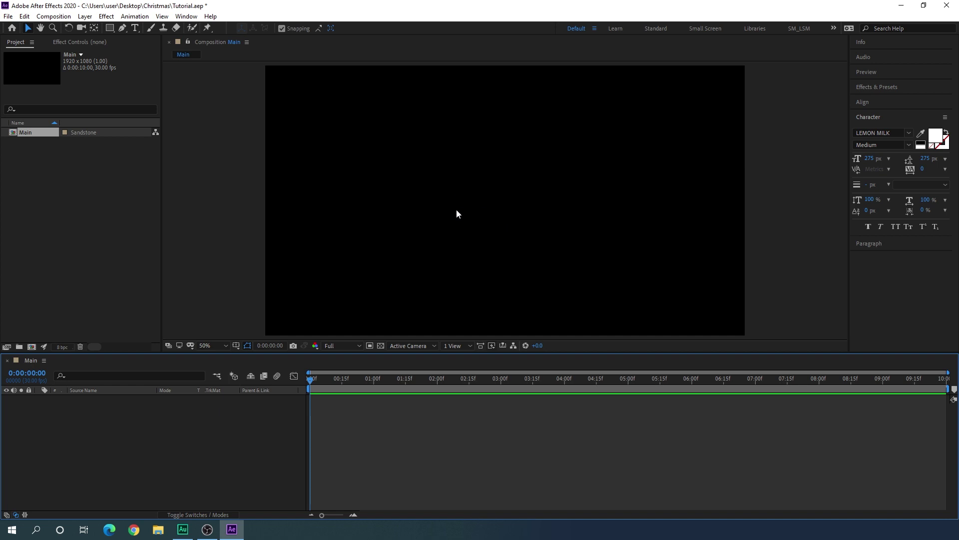
# - Activate the Type tool and set the font to LEMON MILK in the Medium style
pyautogui.click(139, 31)
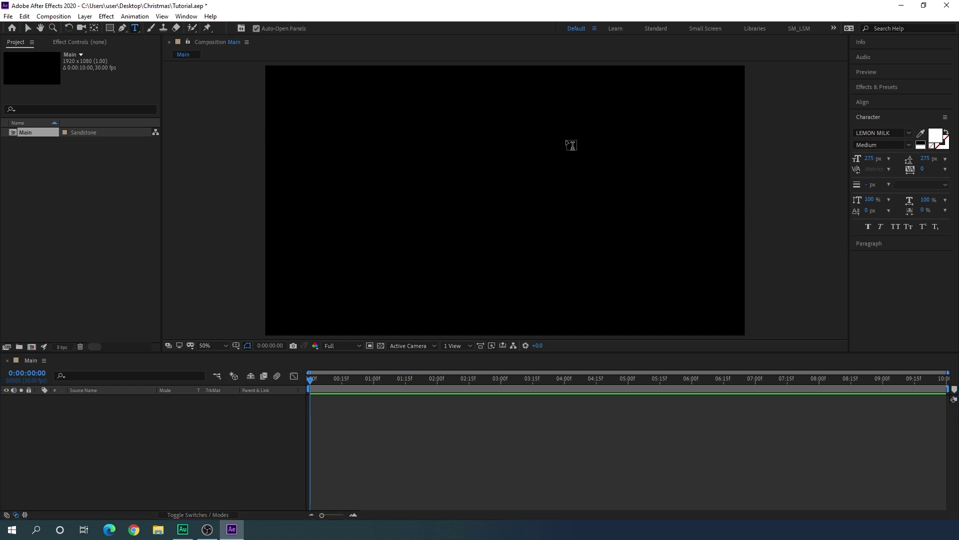
pyautogui.click(186, 17)
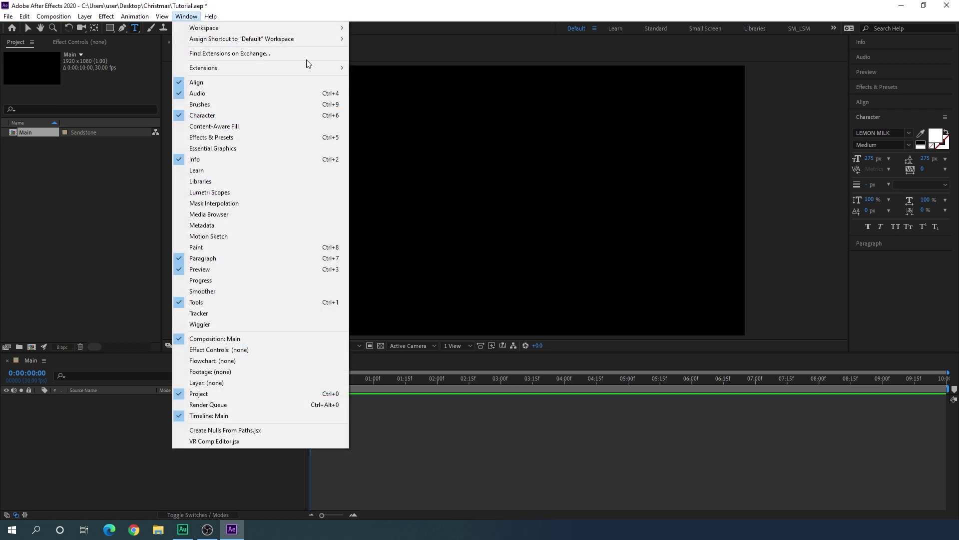
pyautogui.click(319, 1)
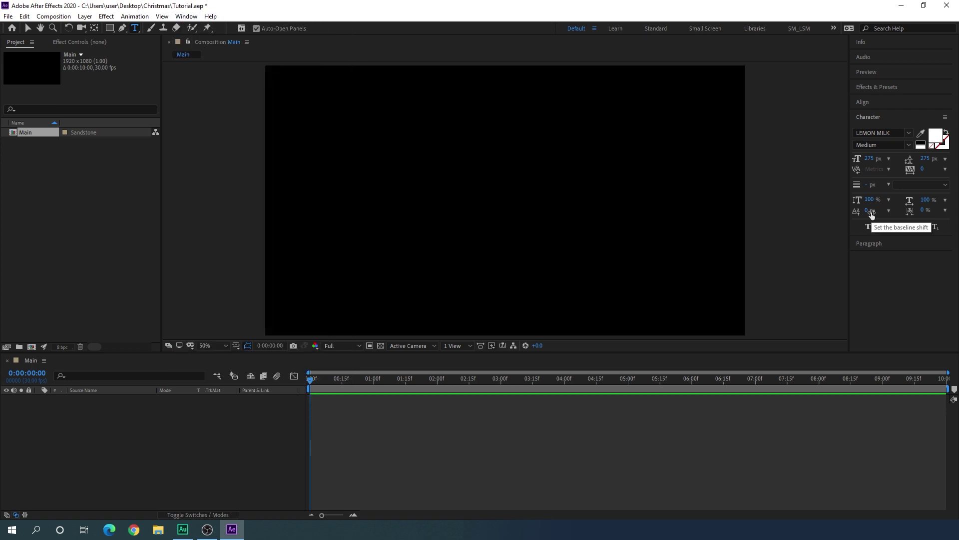
pyautogui.click(907, 133)
pyautogui.scroll(1, 835, 243)
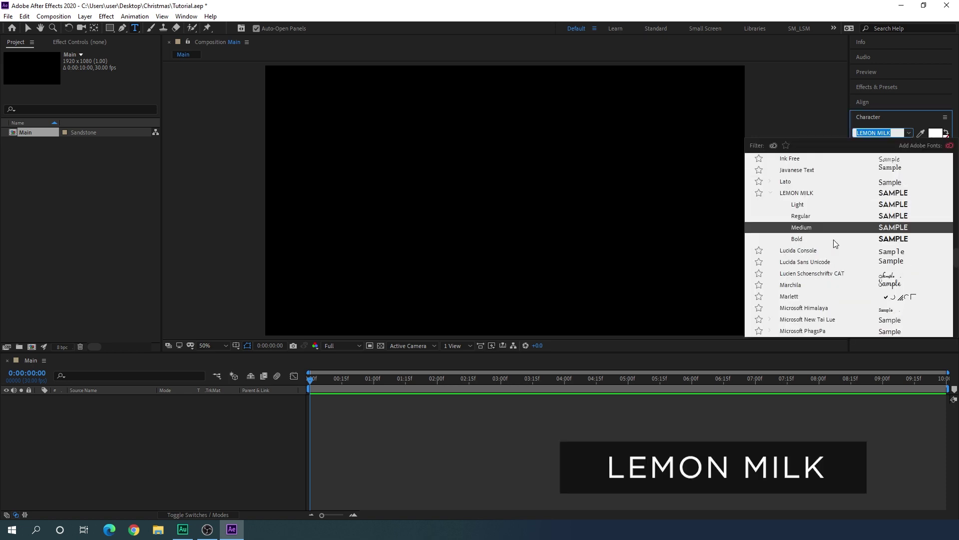
pyautogui.click(808, 200)
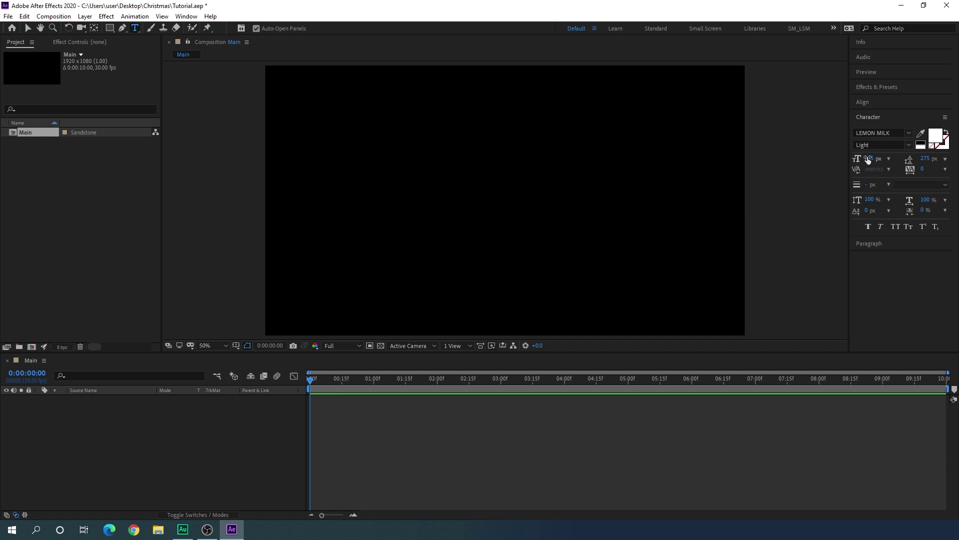
pyautogui.click(908, 146)
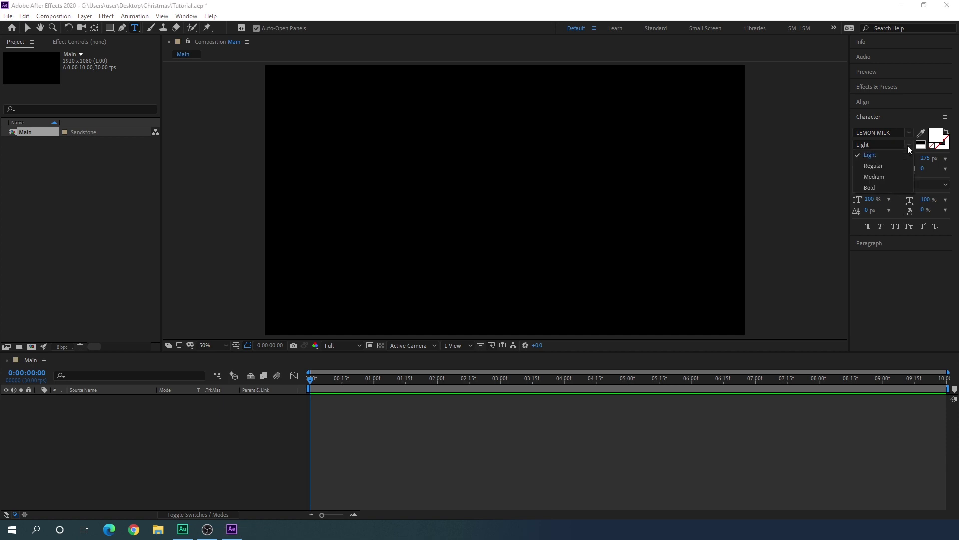
pyautogui.click(880, 176)
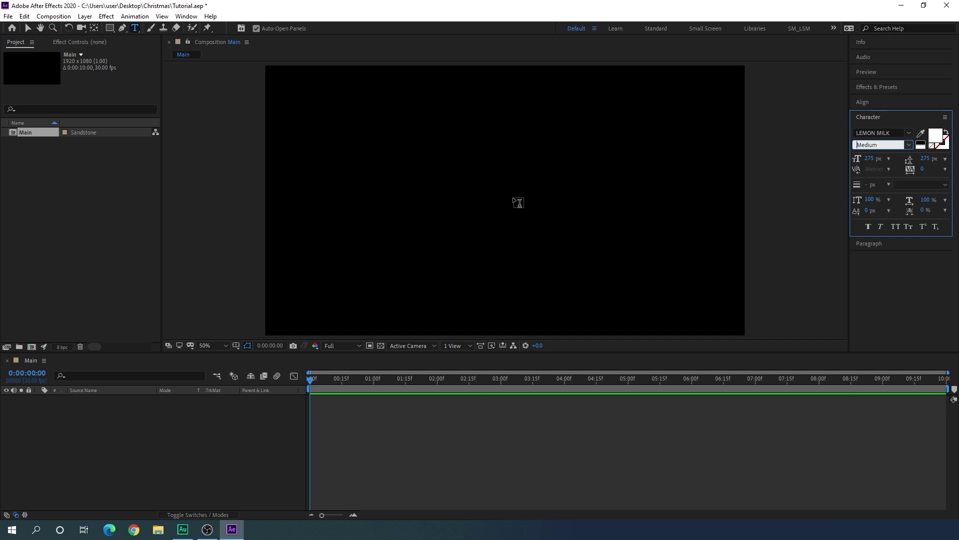
# - Add a text layer near the middle of the frame reading HAPPY on the first line and NEW YEAR on the second
pyautogui.click(495, 198)
pyautogui.write('HAPPY ')
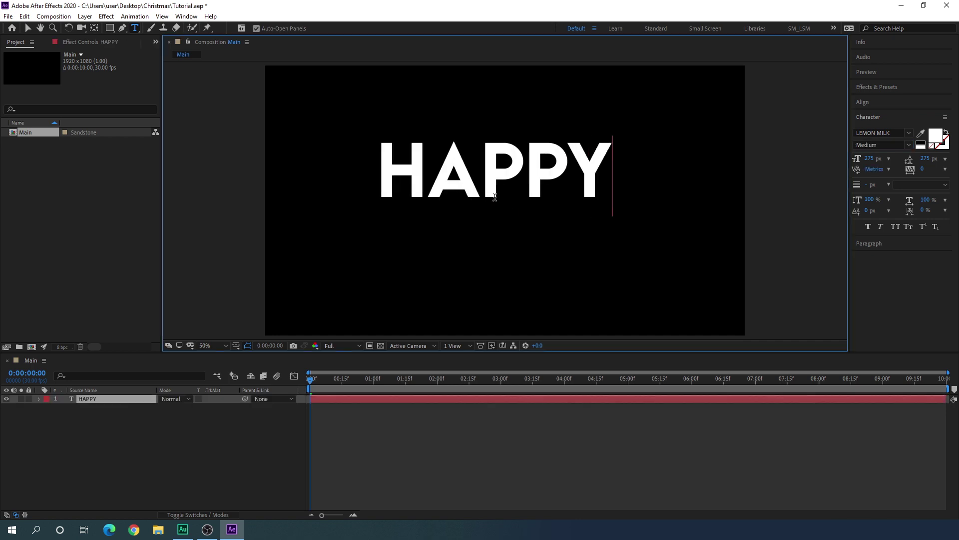
pyautogui.write('NEW YEAR')
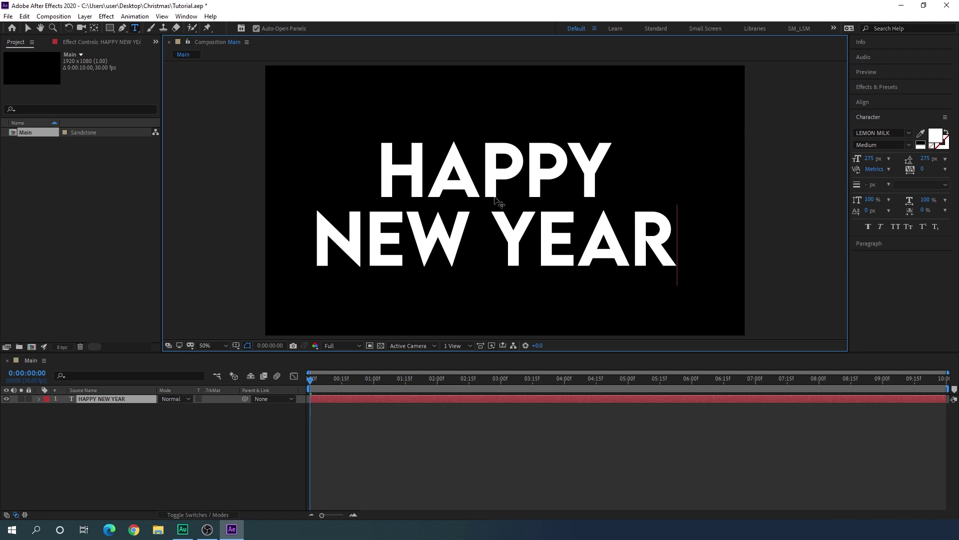
# - Center the HAPPY NEW YEAR text horizontally and vertically in the composition
pyautogui.hotkey('ctrl', 'a')
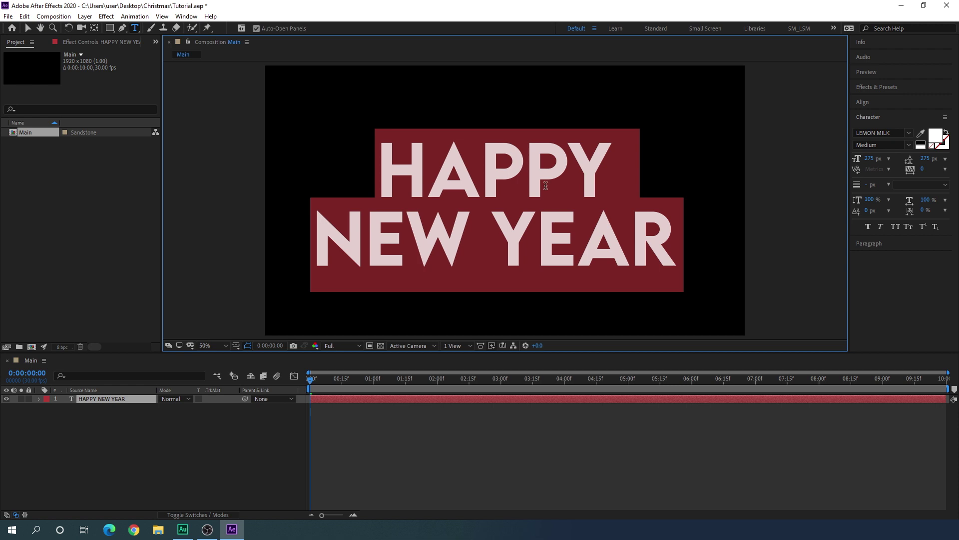
pyautogui.click(867, 104)
pyautogui.click(876, 128)
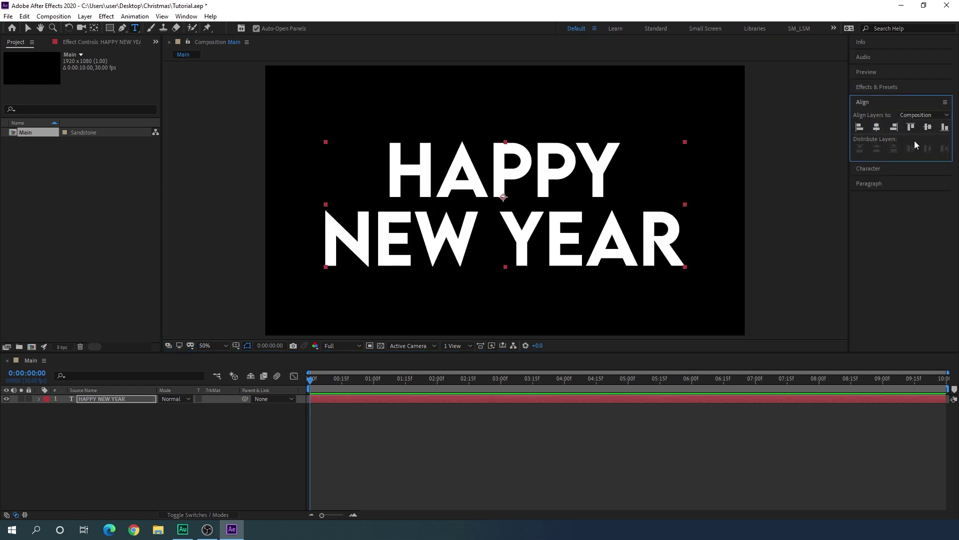
pyautogui.click(928, 127)
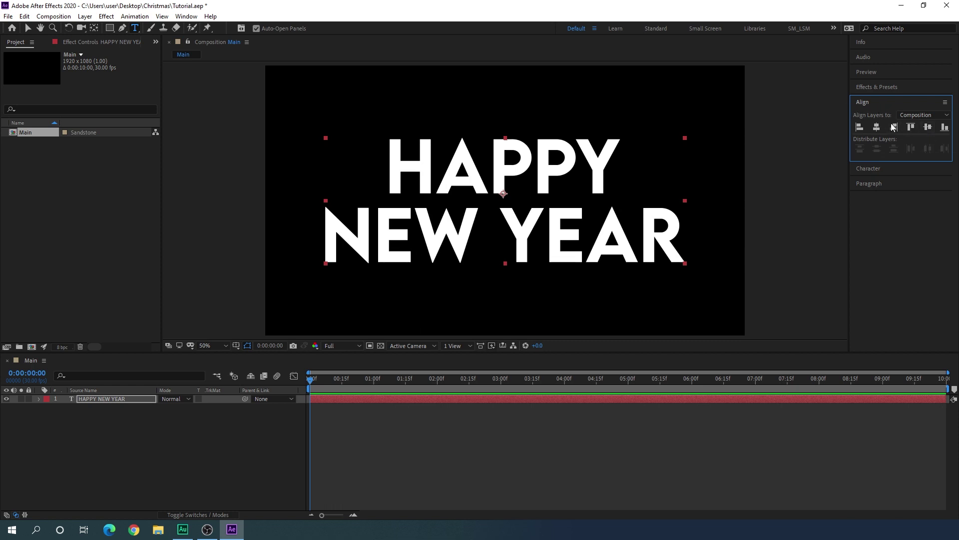
pyautogui.click(188, 17)
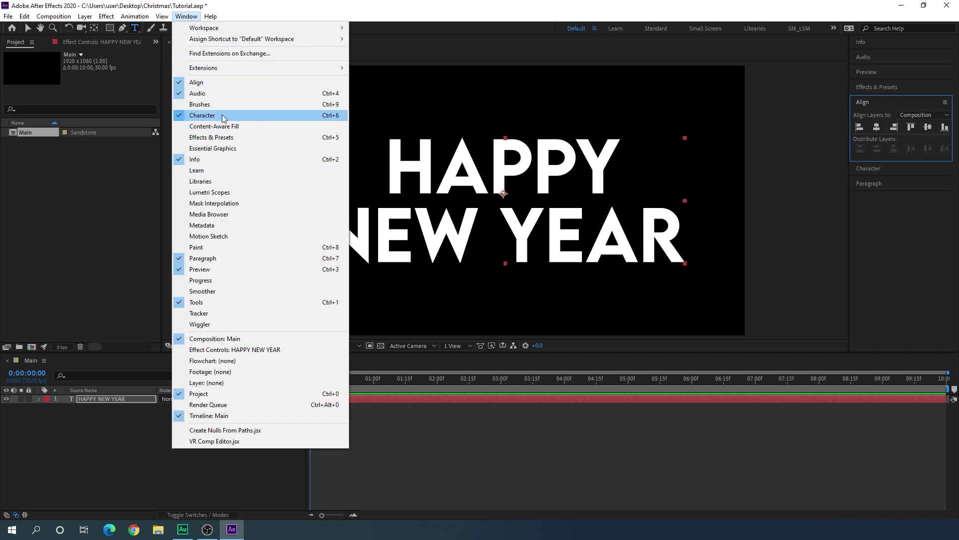
pyautogui.click(215, 81)
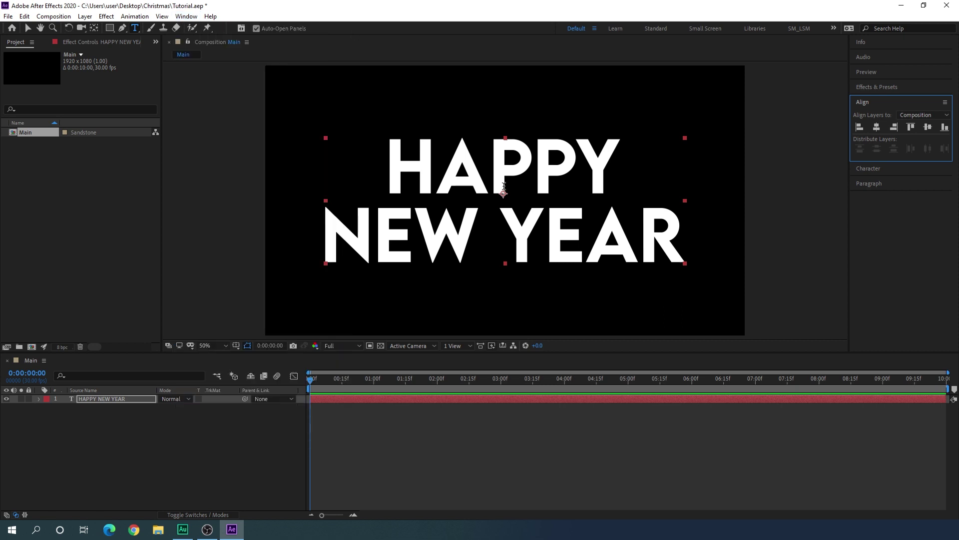
# - Pre-compose the HAPPY NEW YEAR layer into a new composition named TEXT, moving all attributes into it
pyautogui.click(103, 398)
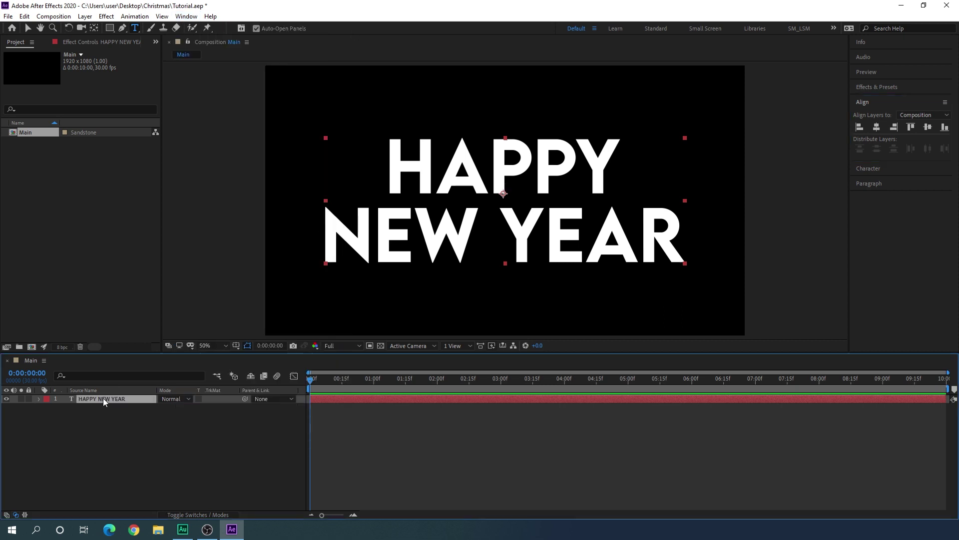
pyautogui.rightClick(103, 397)
pyautogui.click(143, 355)
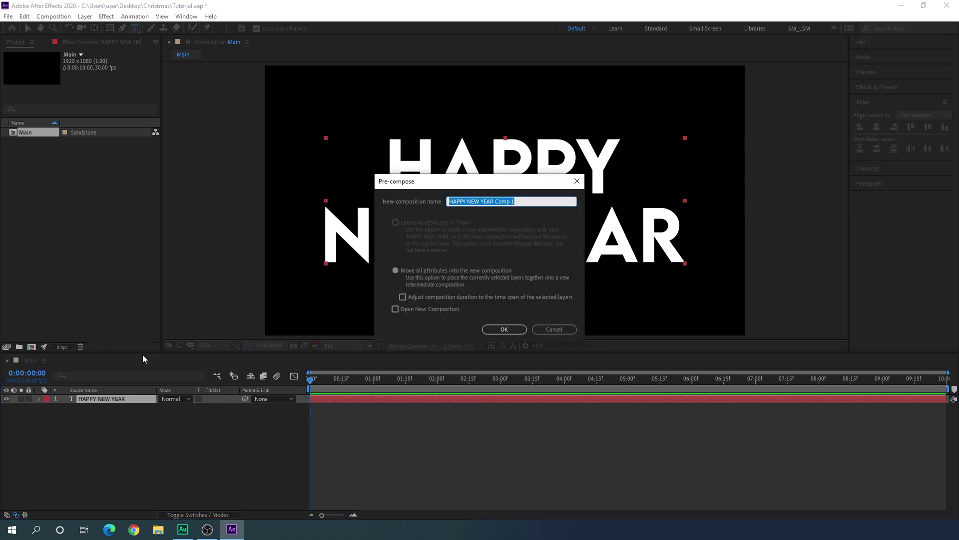
pyautogui.write('TEXT')
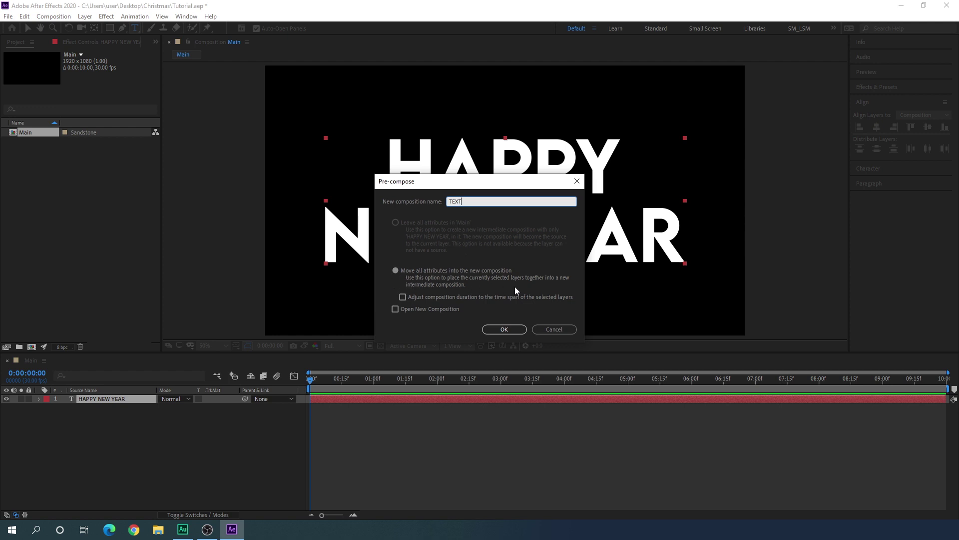
pyautogui.click(505, 330)
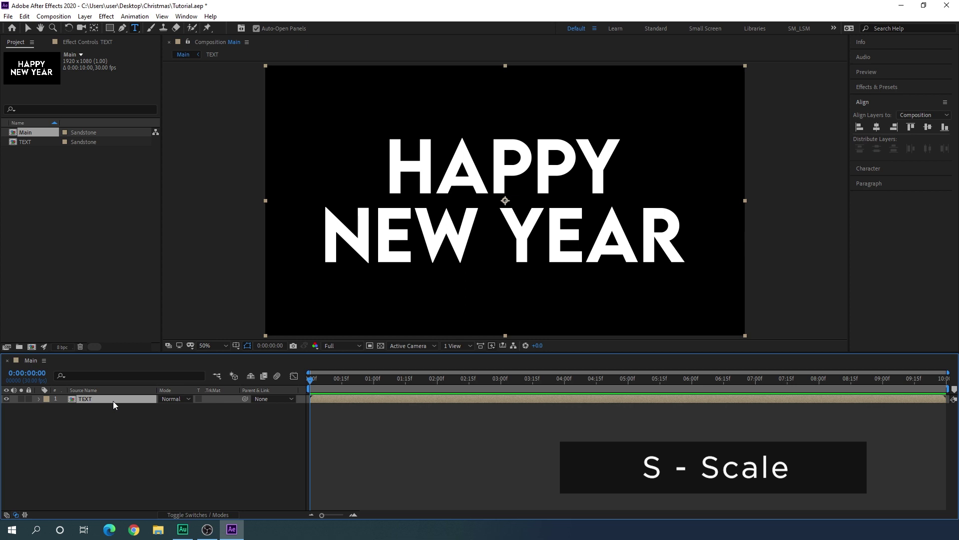
# - Animate the TEXT layer's Scale with keyframes from 100% at the first frame to 80% at 0:00:09:29, and scrub through to check it
pyautogui.press('s')
pyautogui.click(63, 408)
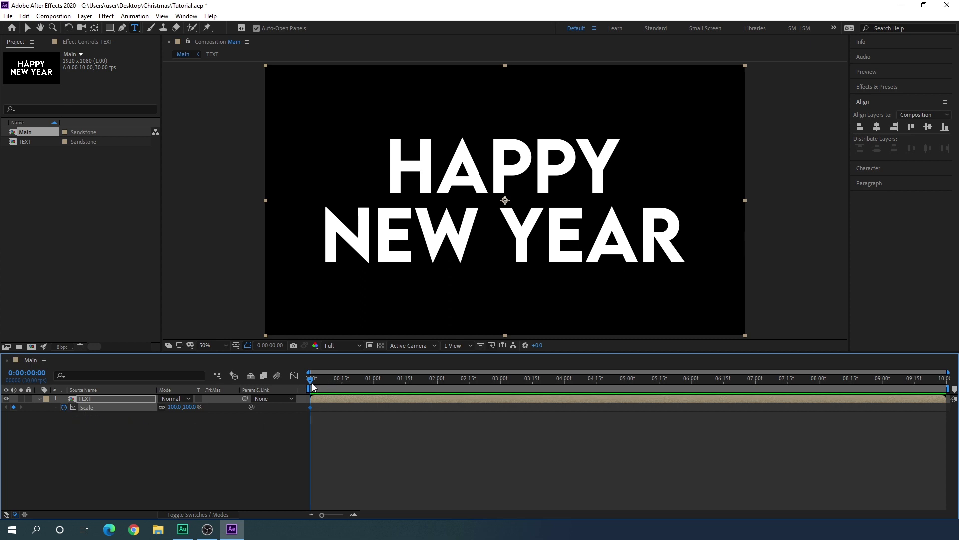
pyautogui.moveTo(362, 381); pyautogui.dragTo(946, 381)
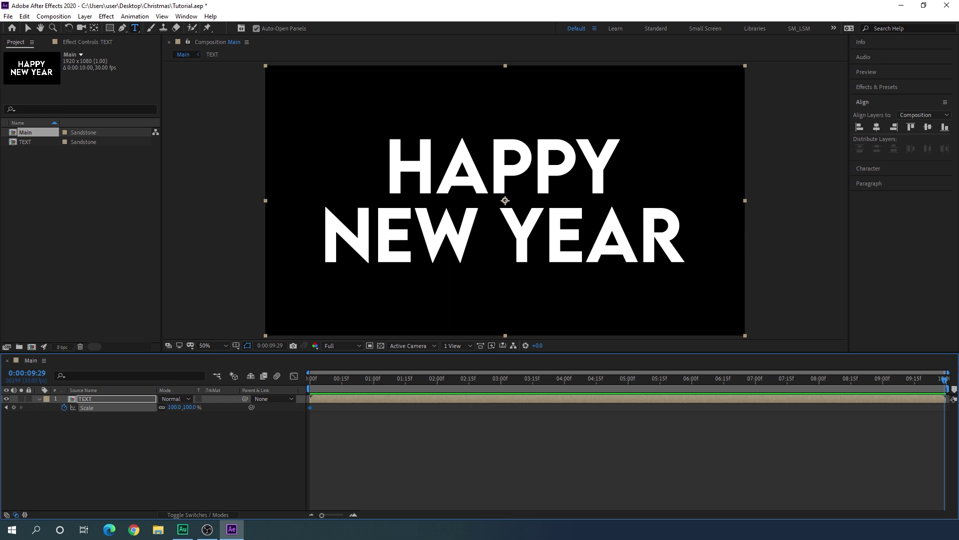
pyautogui.click(191, 407)
pyautogui.write('80')
pyautogui.press('Return')
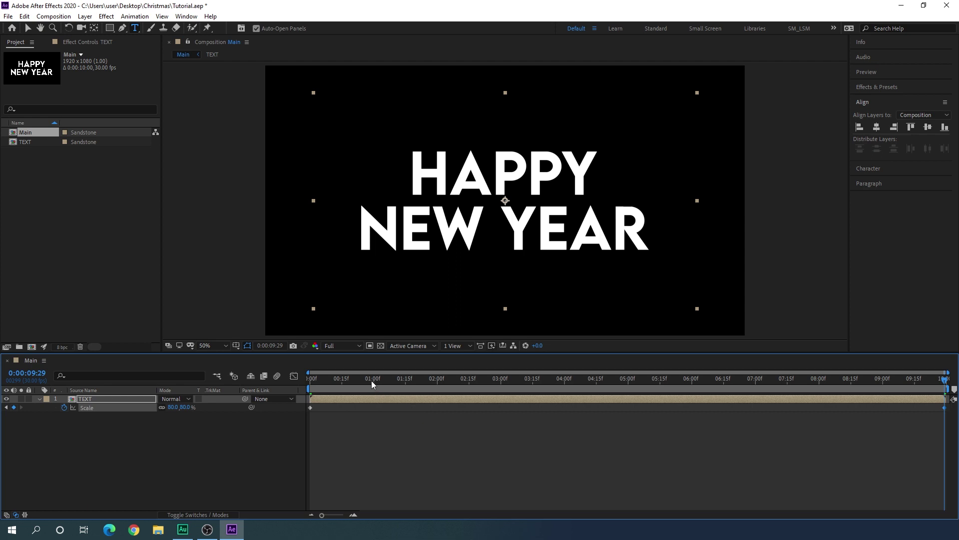
pyautogui.moveTo(371, 381); pyautogui.dragTo(506, 397)
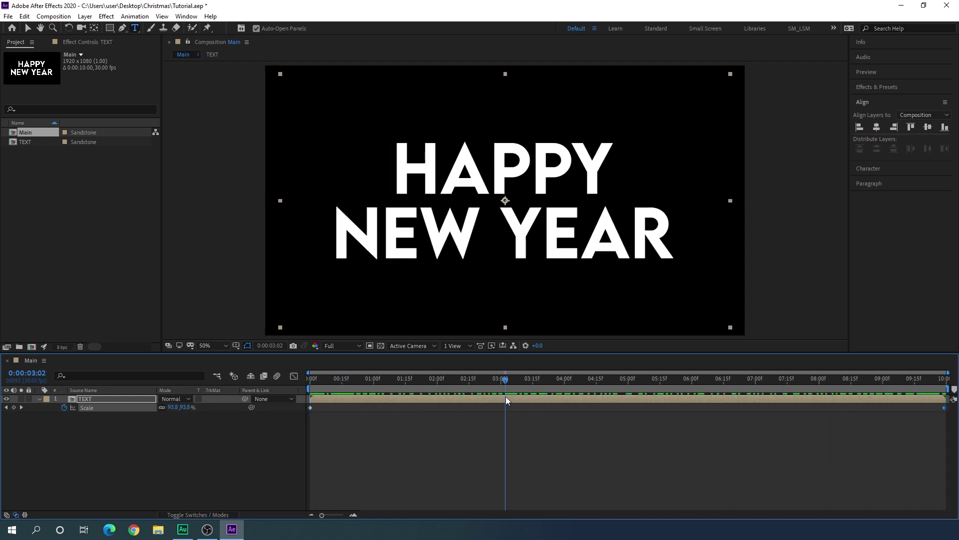
pyautogui.click(39, 399)
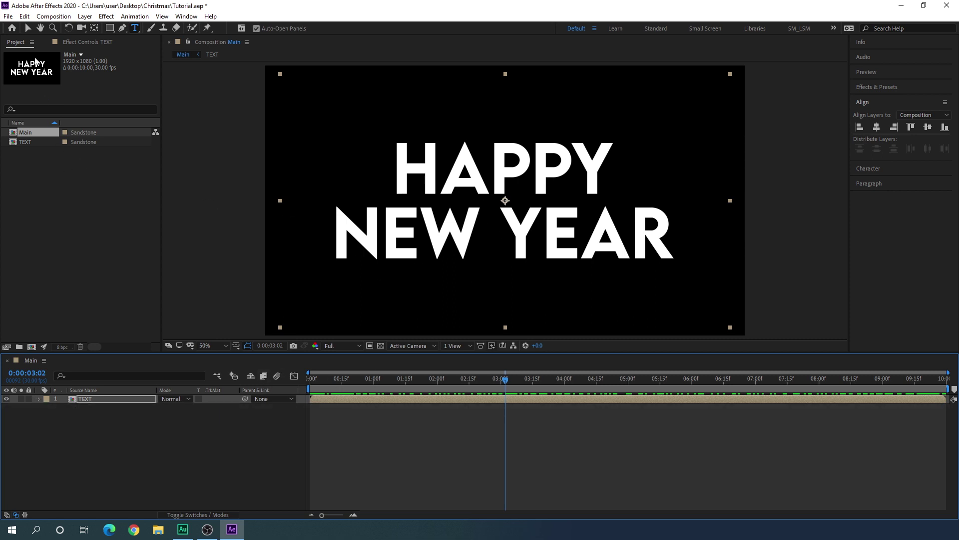
# - Create a white 1920 x 1080 px solid layer named Reveal above the TEXT layer
pyautogui.click(28, 28)
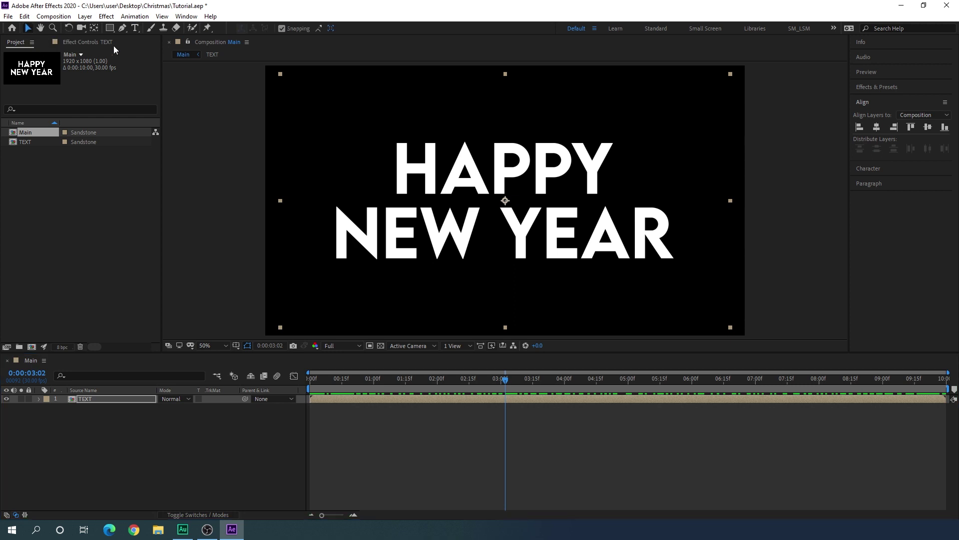
pyautogui.click(86, 17)
pyautogui.moveTo(120, 33)
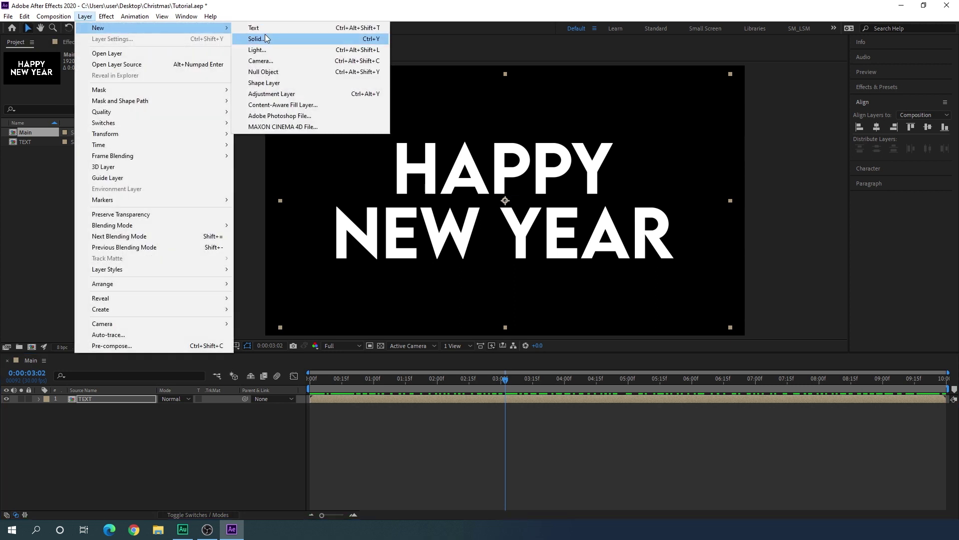
pyautogui.click(265, 37)
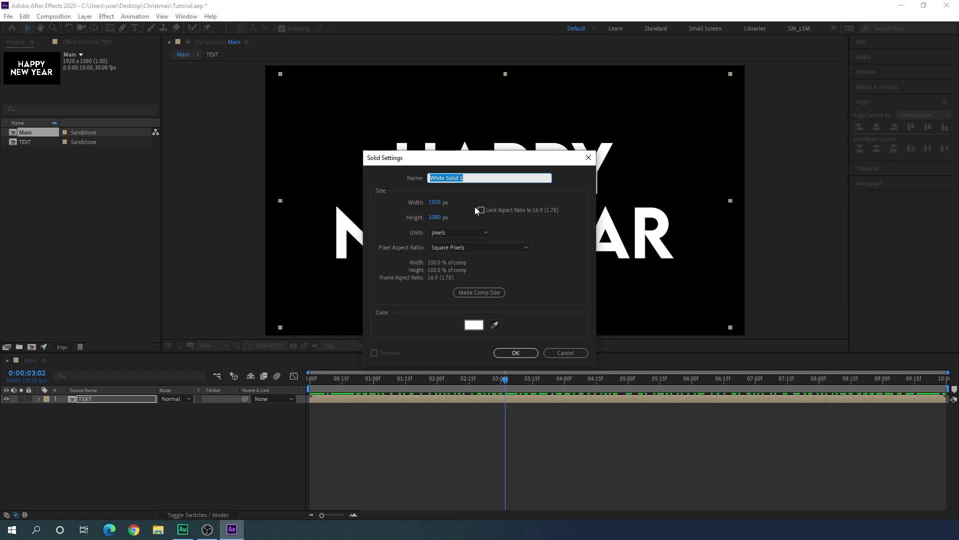
pyautogui.write('Reveal')
pyautogui.click(516, 353)
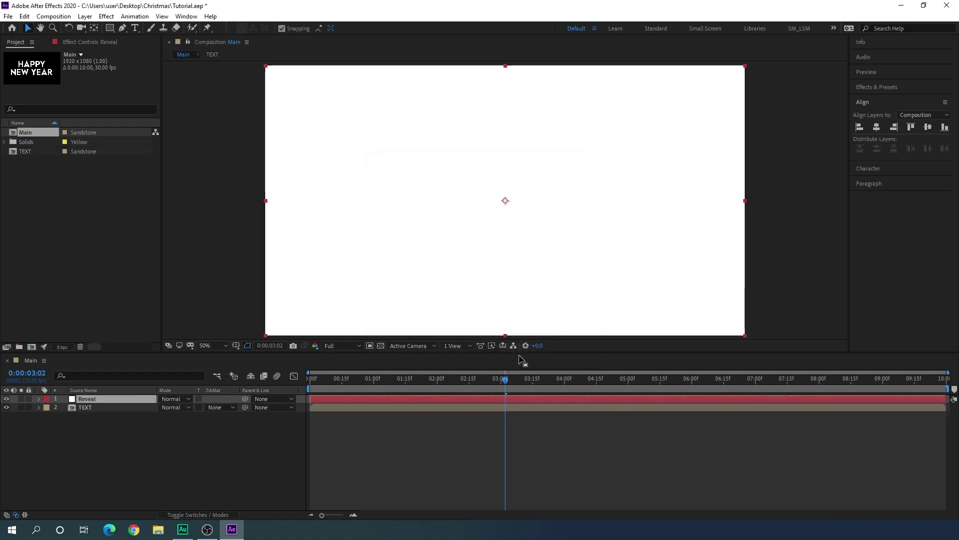
# - Hide the Reveal solid and draw a circular mask on it in the frame's upper-left area, beside the word HAPPY
pyautogui.click(7, 398)
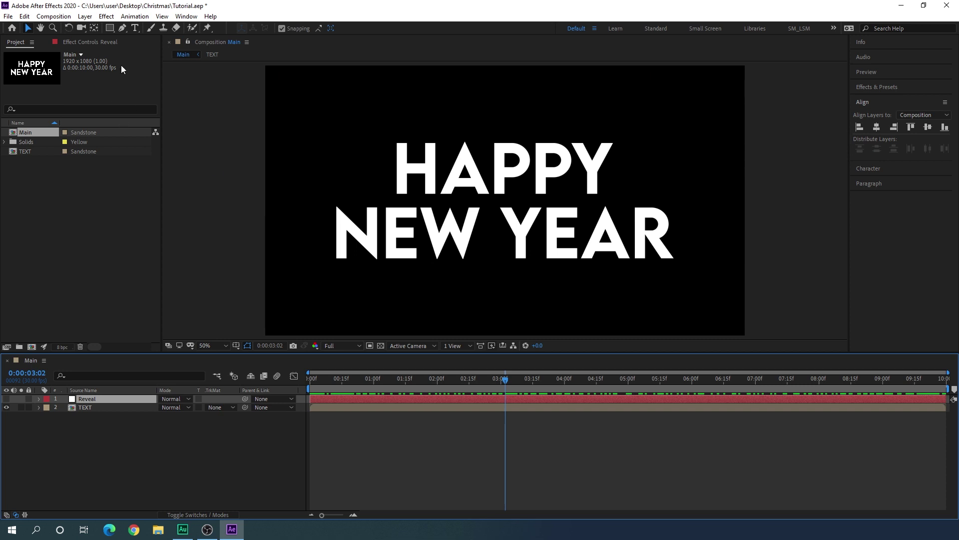
pyautogui.moveTo(109, 28); pyautogui.dragTo(167, 49)
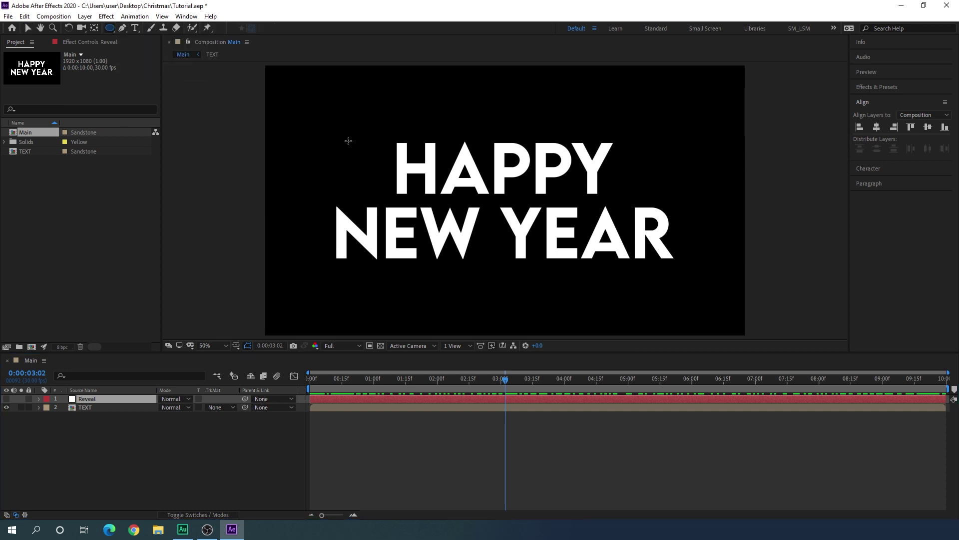
pyautogui.moveTo(329, 121); pyautogui.dragTo(329, 120)
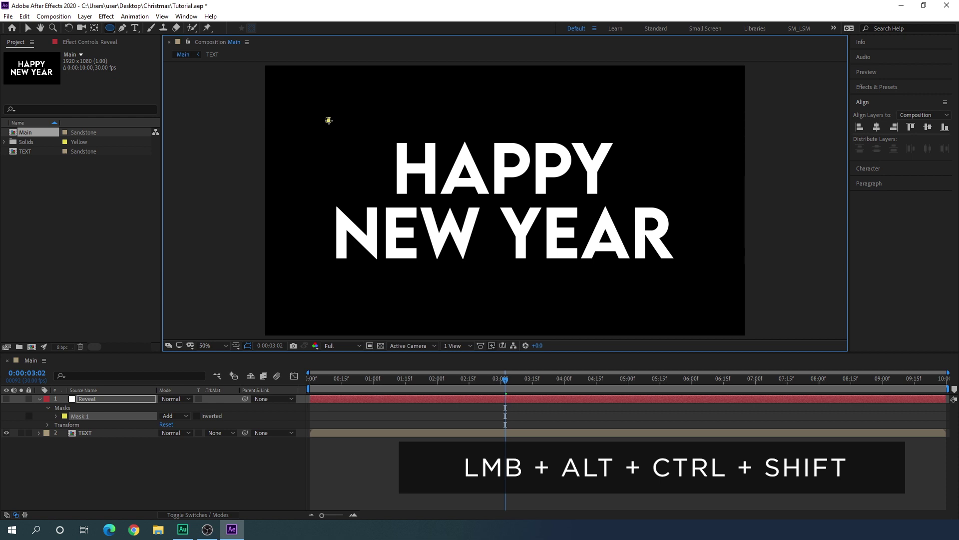
pyautogui.moveTo(328, 120); pyautogui.dragTo(373, 153)
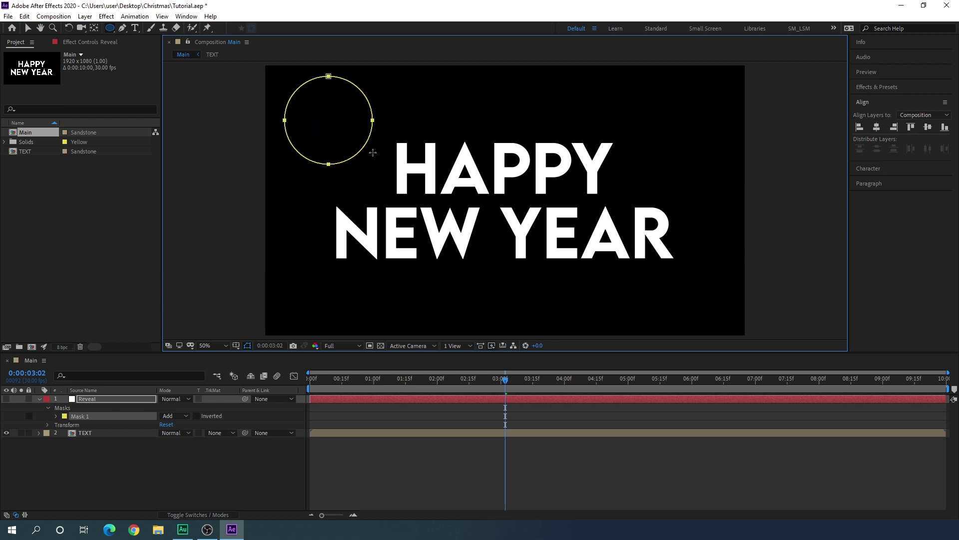
# - Draw seven more circular masks of varied sizes around the HAPPY NEW YEAR text on the Reveal solid, and make the solid visible
pyautogui.moveTo(670, 104); pyautogui.dragTo(716, 138)
pyautogui.moveTo(496, 103); pyautogui.dragTo(532, 127)
pyautogui.moveTo(321, 294); pyautogui.dragTo(362, 325)
pyautogui.moveTo(494, 288); pyautogui.dragTo(537, 316)
pyautogui.moveTo(687, 280); pyautogui.dragTo(720, 310)
pyautogui.moveTo(621, 187); pyautogui.dragTo(634, 199)
pyautogui.moveTo(368, 190); pyautogui.dragTo(392, 214)
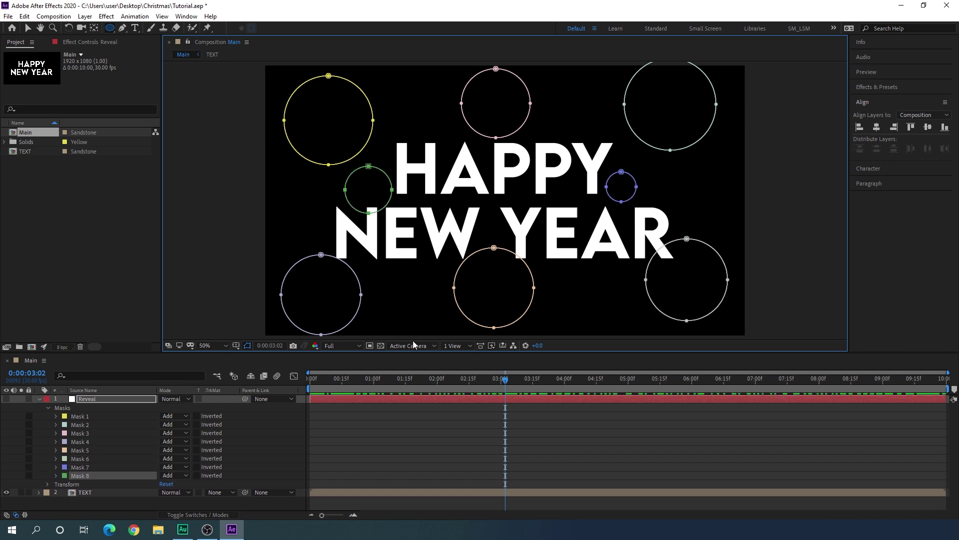
pyautogui.click(38, 399)
pyautogui.click(103, 400)
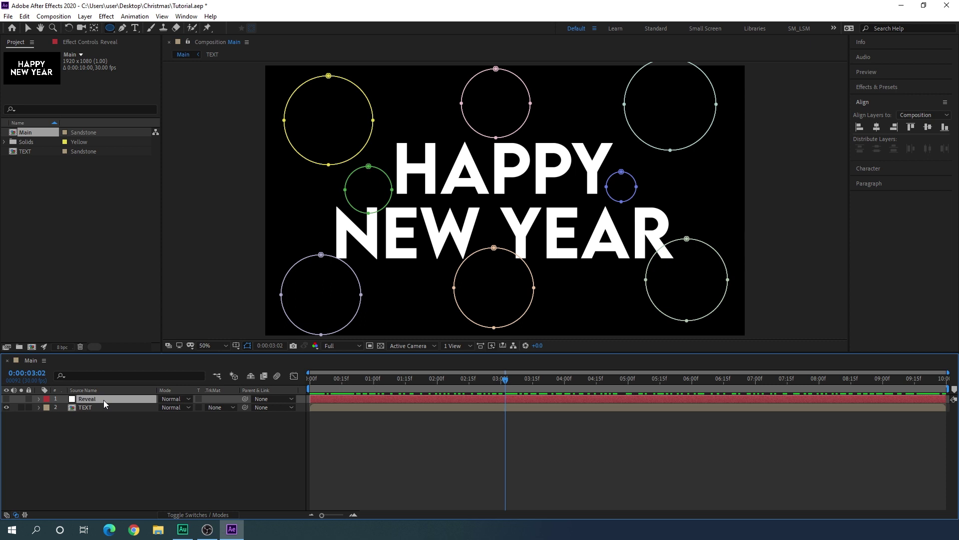
pyautogui.click(7, 398)
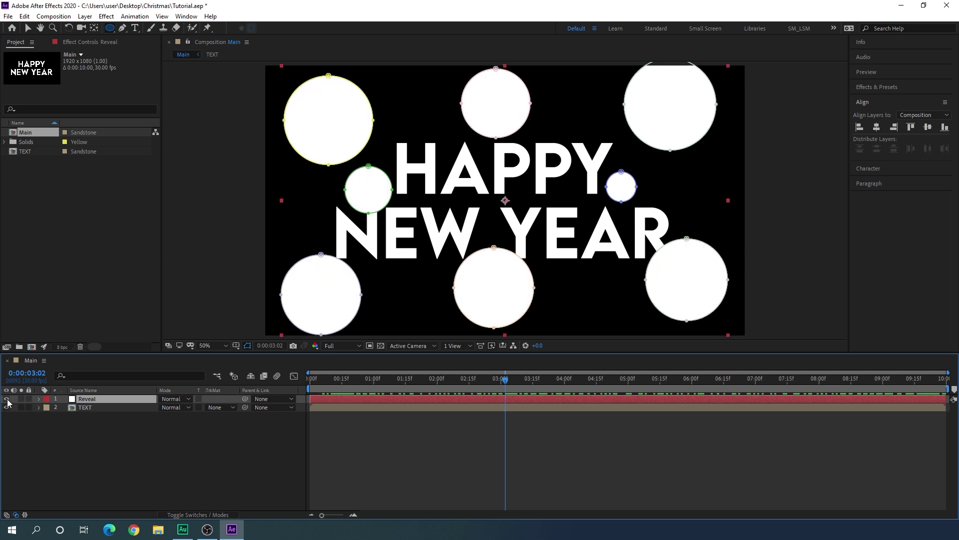
# - Select all eight masks on the Reveal layer and show their full mask properties, including Mask Expansion
pyautogui.press('v')
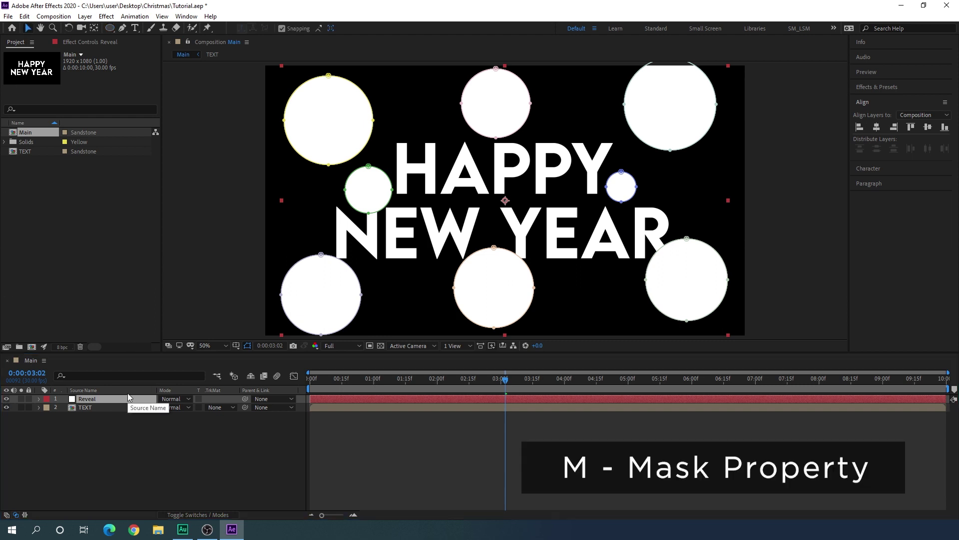
pyautogui.press('m')
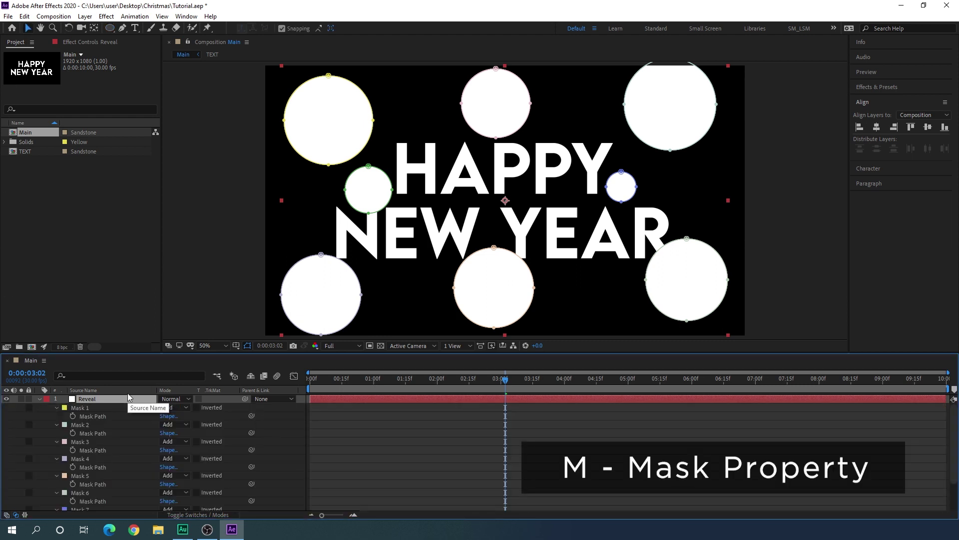
pyautogui.click(91, 409)
pyautogui.scroll(-3, 157, 458)
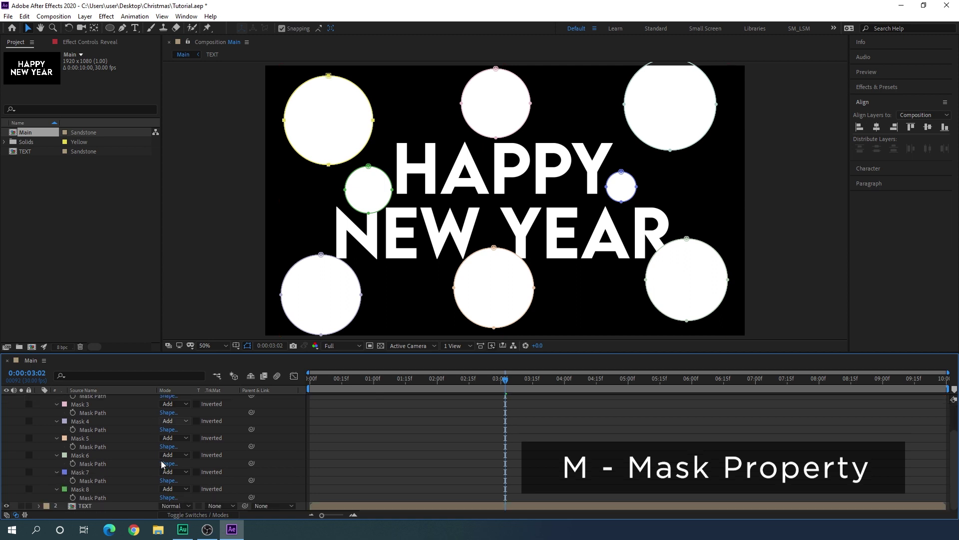
pyautogui.keyDown('shift'); pyautogui.click(91, 488); pyautogui.keyUp('shift')
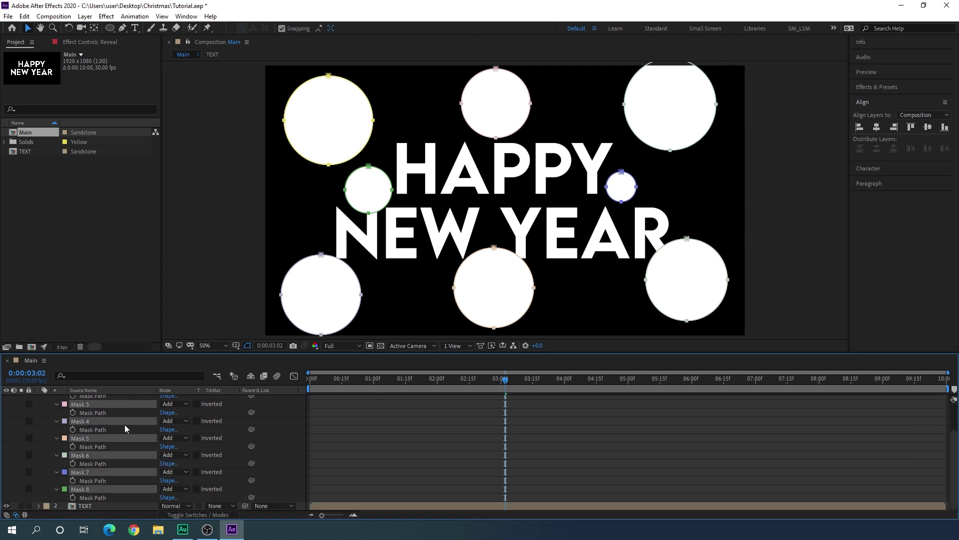
pyautogui.scroll(3, 124, 424)
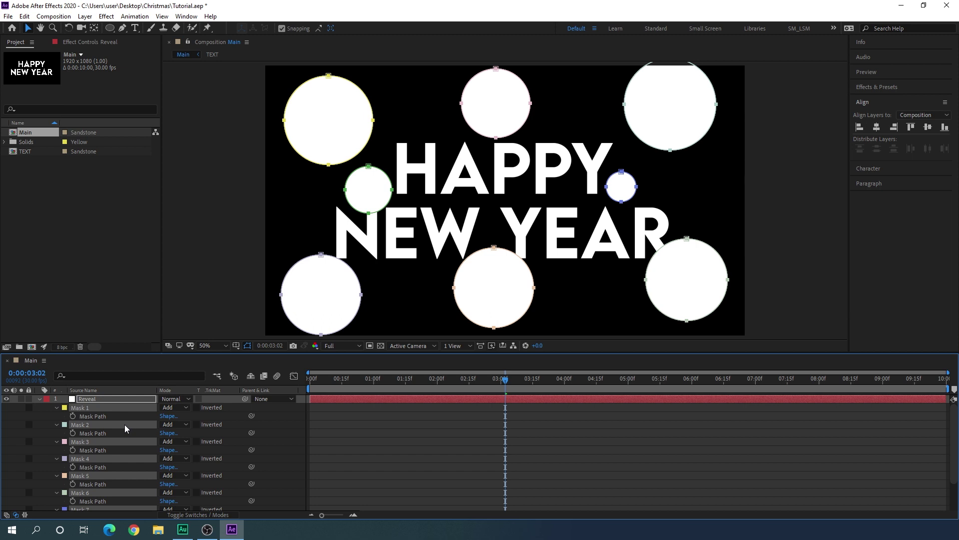
pyautogui.press('m')
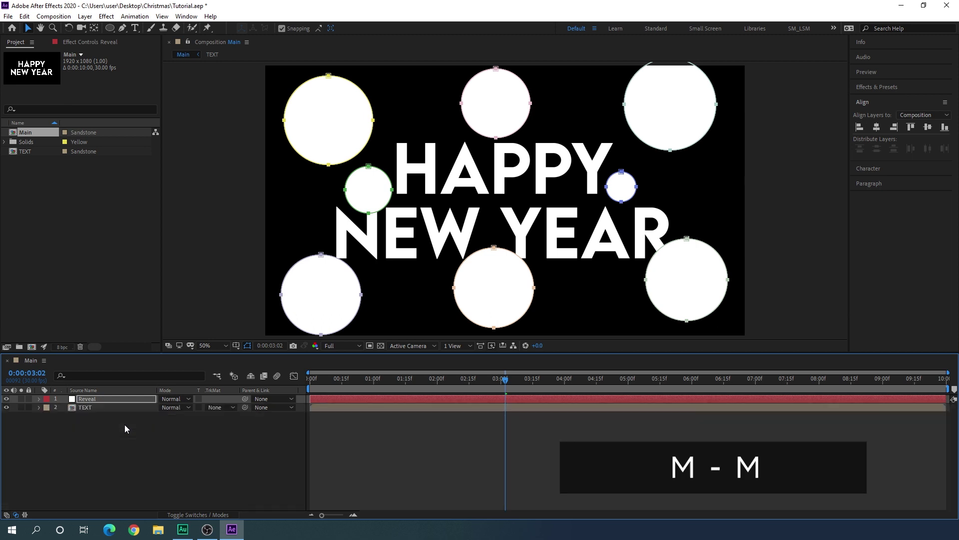
pyautogui.press('m')
pyautogui.press('m')
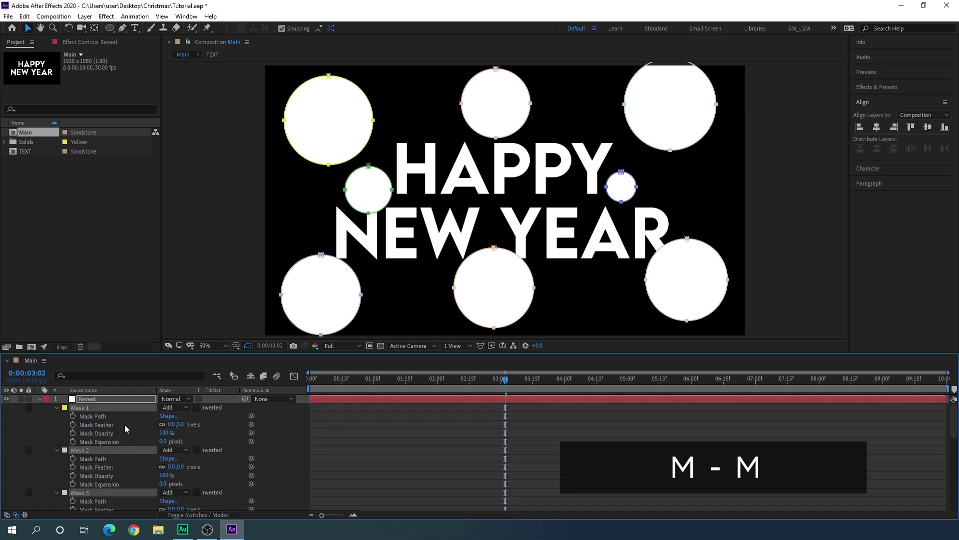
# - Set the Mask Expansion of all eight masks to 300 pixels at 0:00:03:00 and add keyframes there
pyautogui.moveTo(484, 384); pyautogui.dragTo(499, 385)
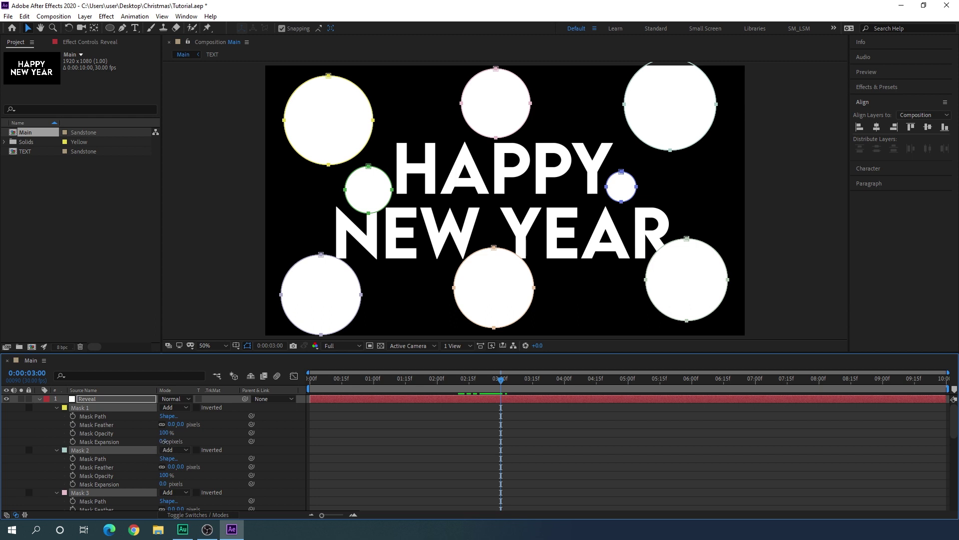
pyautogui.moveTo(163, 441); pyautogui.dragTo(300, 435)
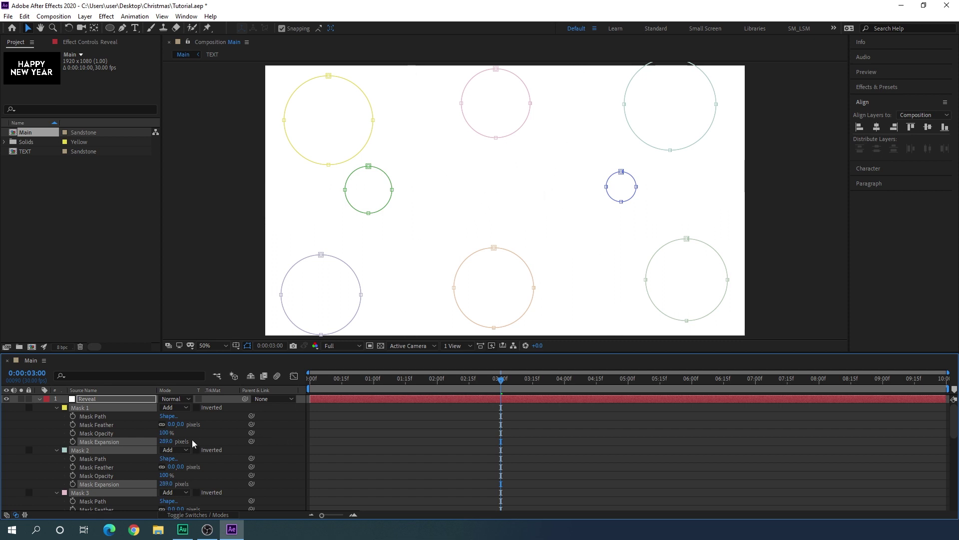
pyautogui.click(170, 442)
pyautogui.write('300')
pyautogui.press('Return')
pyautogui.click(73, 442)
# - Keyframe all masks to hold their Mask Expansion at 0:00:08:00 and shrink to -200 pixels at 0:00:09:29
pyautogui.moveTo(818, 380); pyautogui.dragTo(818, 386)
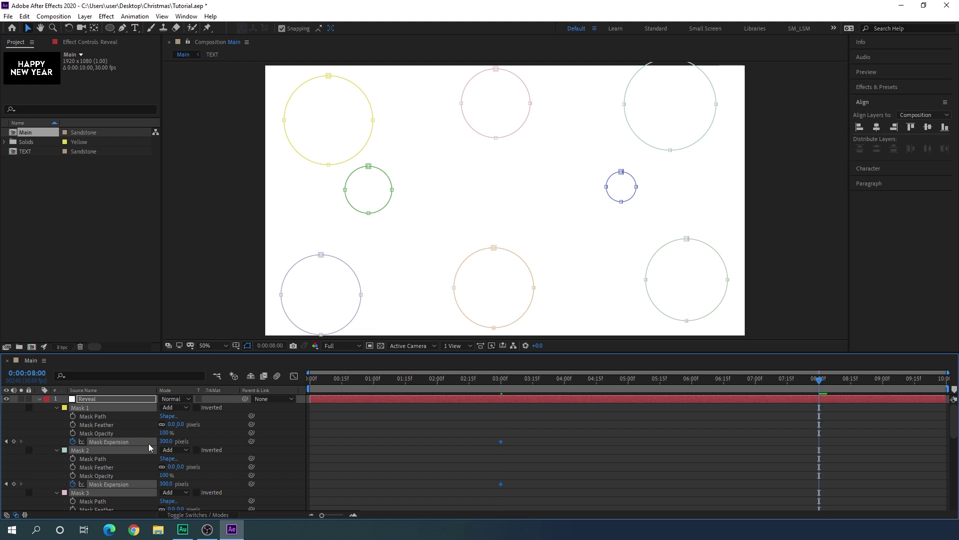
pyautogui.click(13, 441)
pyautogui.moveTo(743, 379); pyautogui.dragTo(944, 380)
pyautogui.moveTo(165, 440); pyautogui.dragTo(9, 448)
pyautogui.click(165, 441)
pyautogui.write('-')
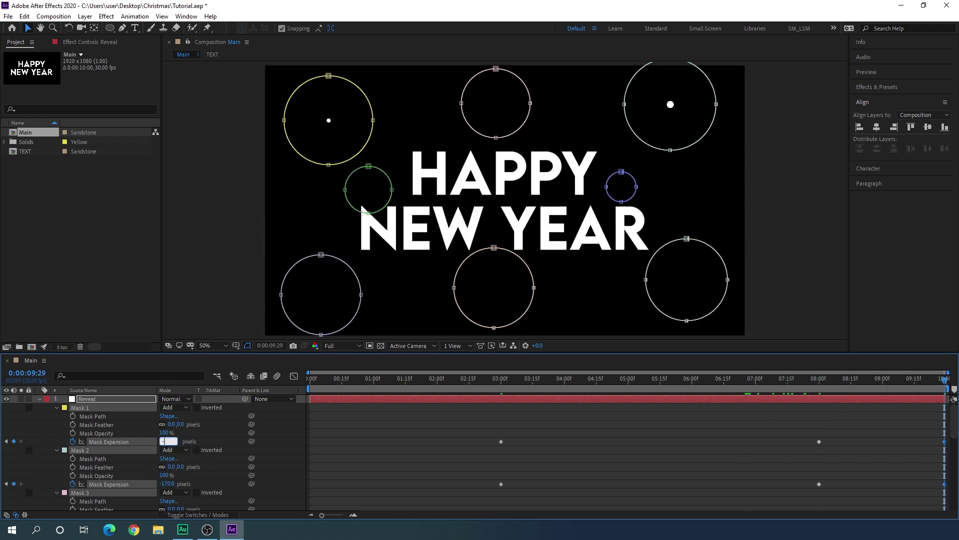
pyautogui.write('200')
pyautogui.press('Return')
# - Keyframe the Mask Expansion of all eight masks at -200 pixels on the first frame
pyautogui.moveTo(400, 386); pyautogui.dragTo(297, 390)
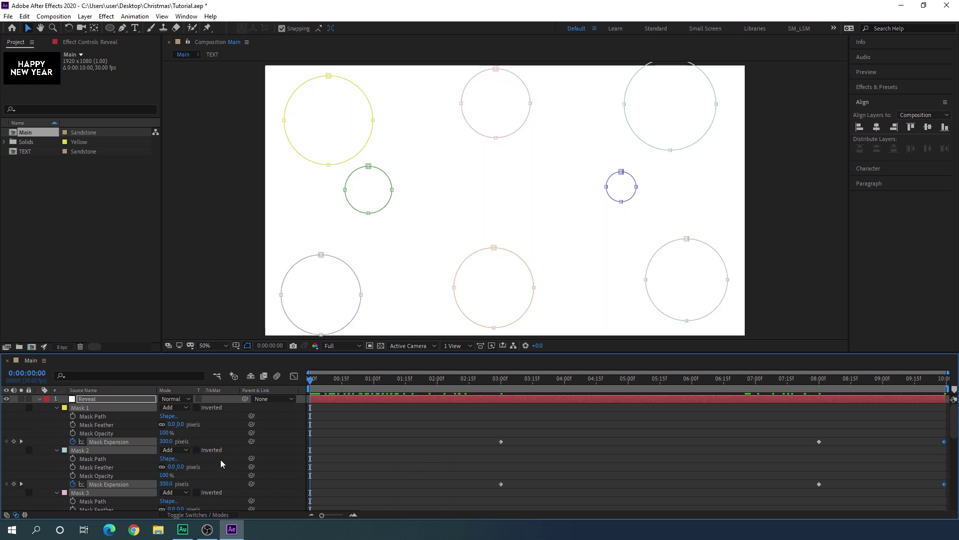
pyautogui.moveTo(167, 484); pyautogui.dragTo(167, 483)
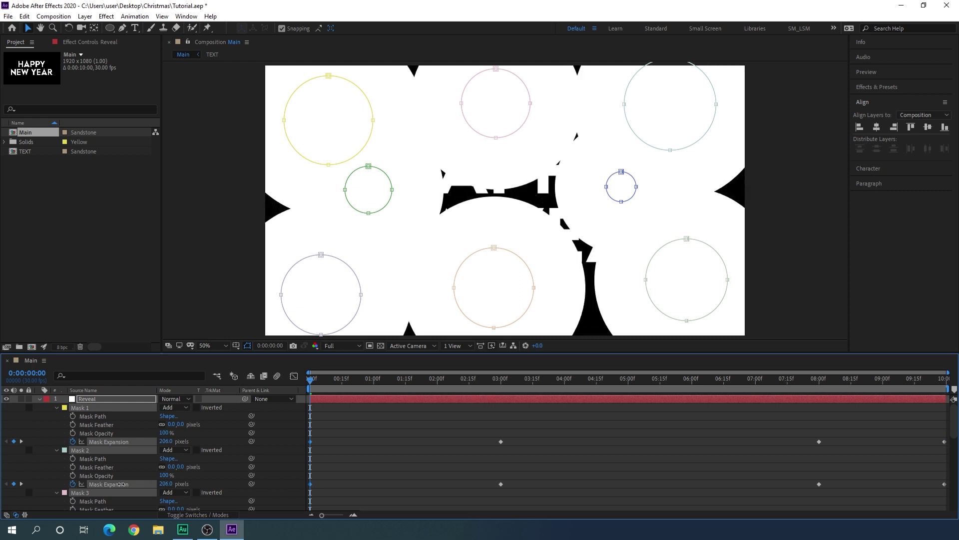
pyautogui.click(168, 482)
pyautogui.write('-2')
pyautogui.press('Return')
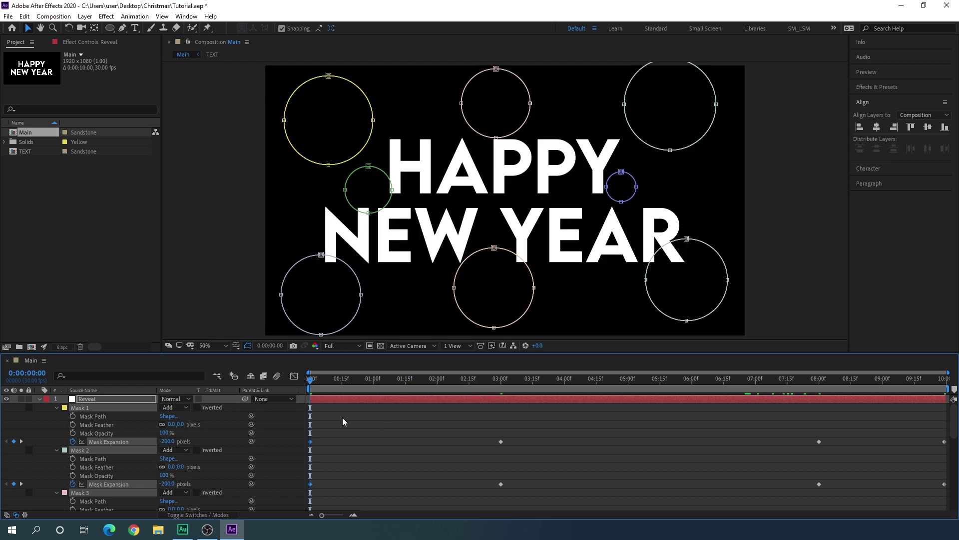
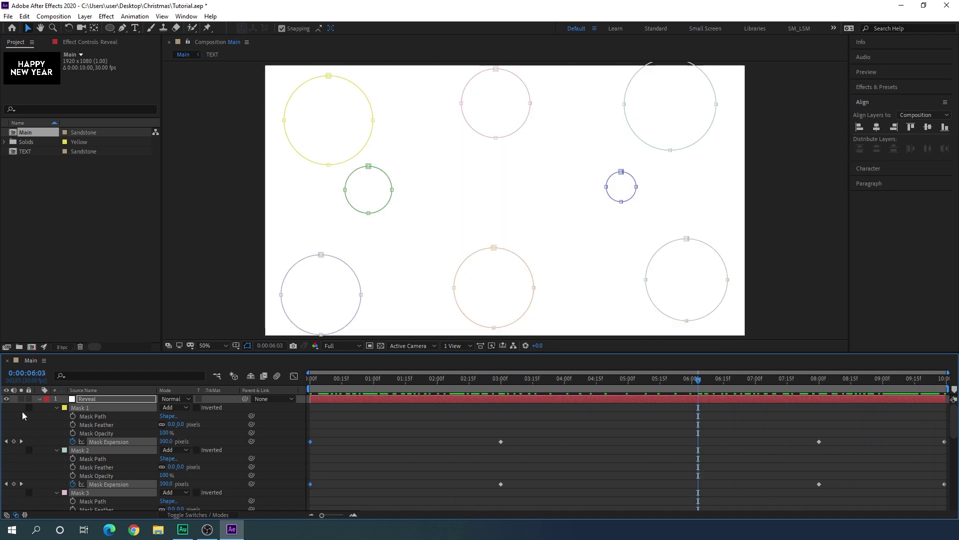
# - Find the Roughen Edges effect and apply it to the Reveal layer, with the playhead at 0:00:01:27
pyautogui.click(39, 399)
pyautogui.click(128, 399)
pyautogui.moveTo(449, 386); pyautogui.dragTo(430, 385)
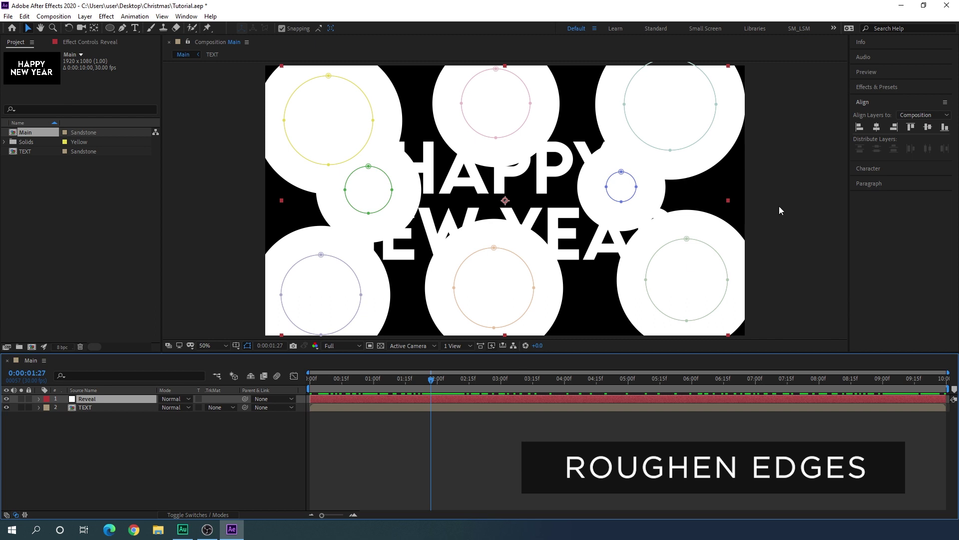
pyautogui.click(892, 89)
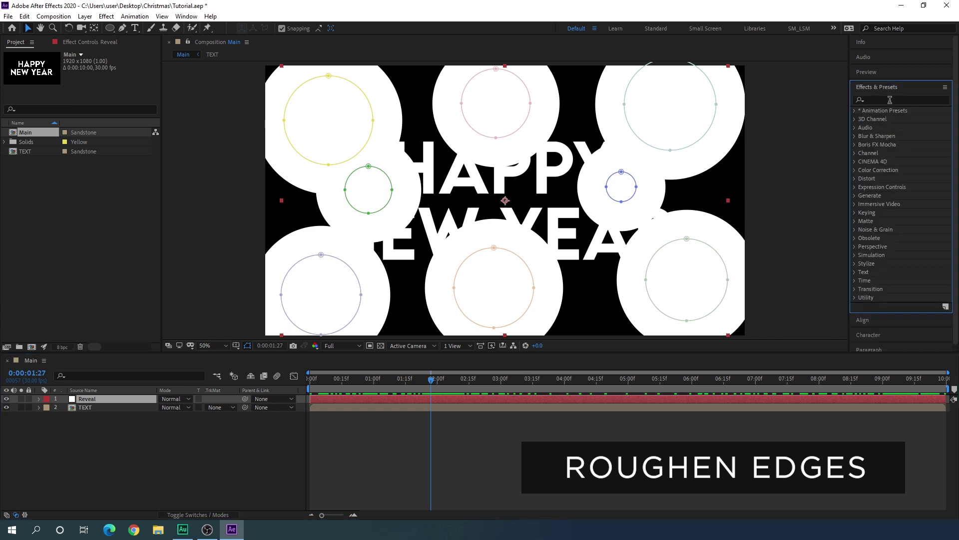
pyautogui.click(890, 100)
pyautogui.write('rough')
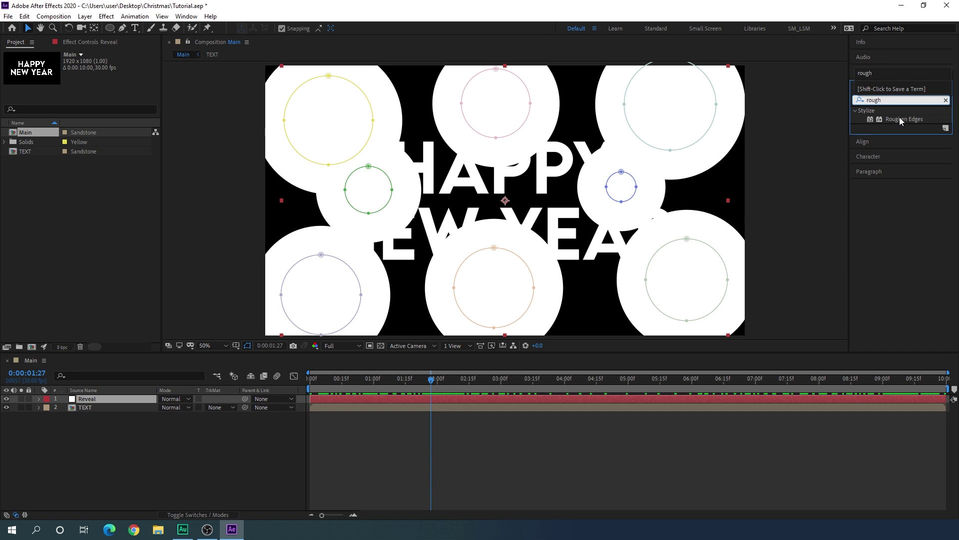
pyautogui.click(899, 117)
pyautogui.moveTo(907, 119); pyautogui.dragTo(133, 400)
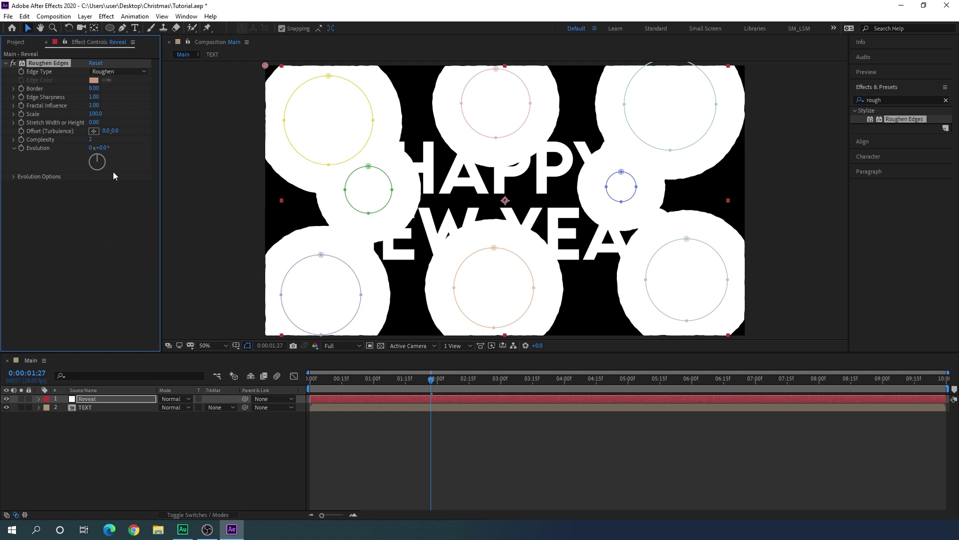
# - Set the Roughen Edges Border to 100 and Edge Sharpness to 10
pyautogui.moveTo(96, 88); pyautogui.dragTo(105, 88)
pyautogui.click(95, 89)
pyautogui.write('100')
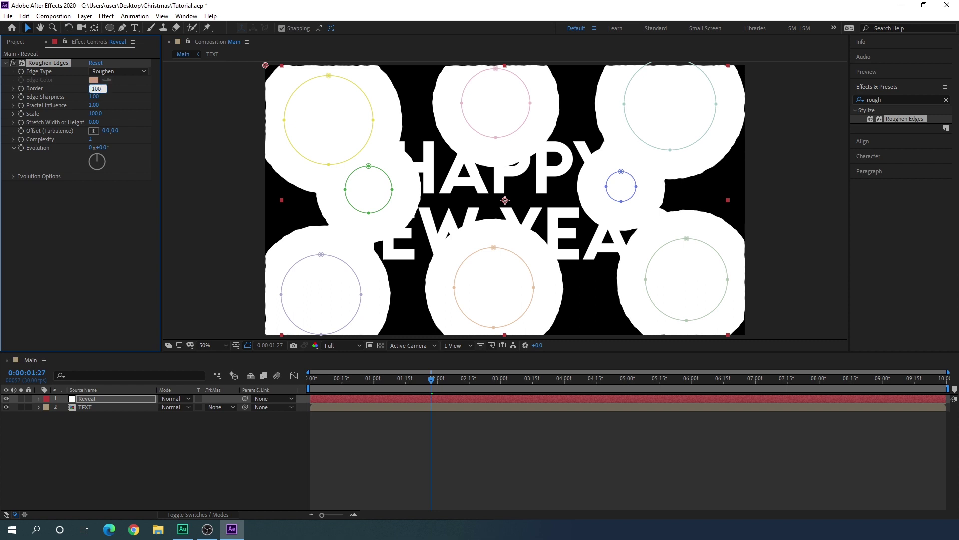
pyautogui.press('Return')
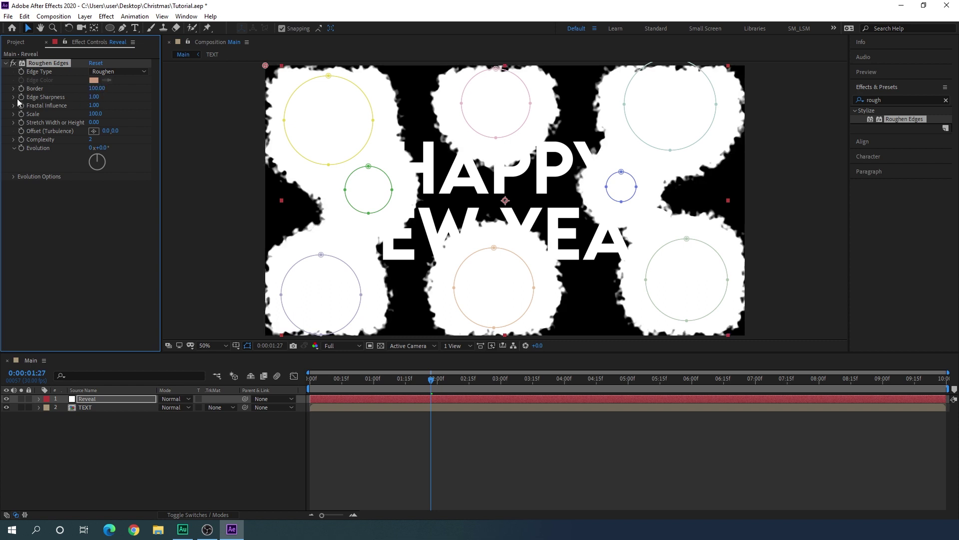
pyautogui.click(93, 99)
pyautogui.write('0.9')
pyautogui.press('Return')
pyautogui.moveTo(93, 99); pyautogui.dragTo(114, 133)
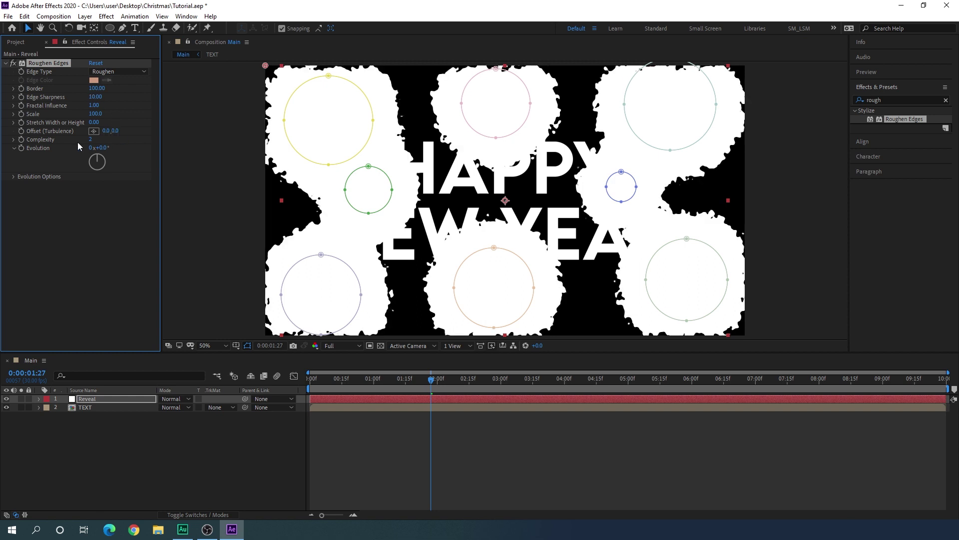
# - Set the Roughen Edges Stretch Width or Height to 50 and scrub to 0:00:02:04 to check the edges
pyautogui.click(94, 123)
pyautogui.write('50')
pyautogui.press('Return')
pyautogui.moveTo(430, 400); pyautogui.dragTo(446, 401)
# - Use the Reveal layer as an alpha matte for the TEXT layer and scrub through to 0:00:04:00
pyautogui.click(123, 407)
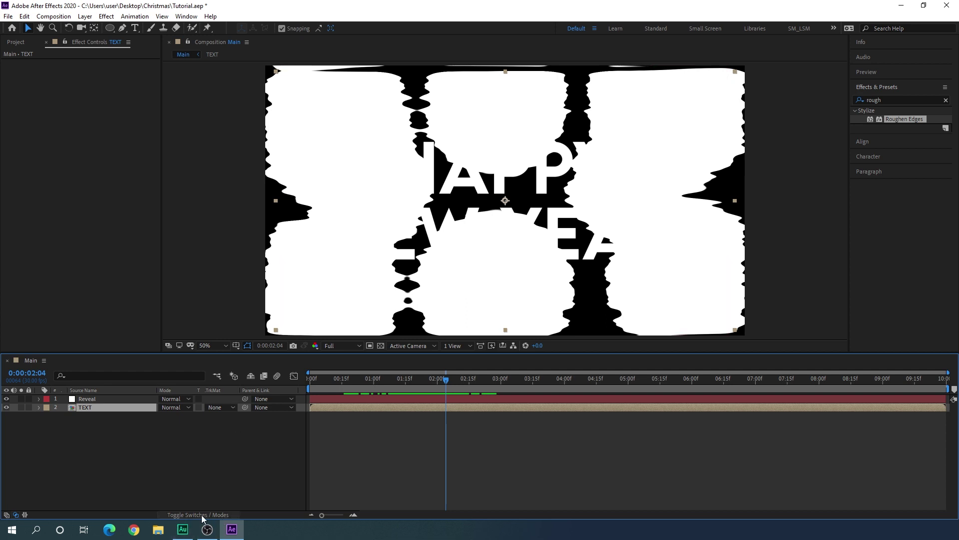
pyautogui.click(221, 406)
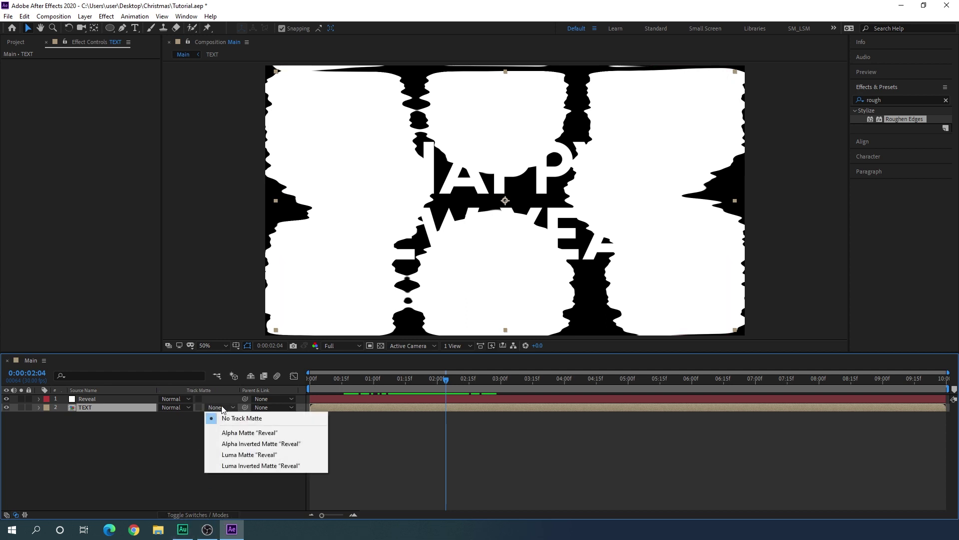
pyautogui.click(229, 433)
pyautogui.moveTo(350, 379); pyautogui.dragTo(564, 401)
# - Pre-compose the Reveal and TEXT layers into a new composition named TEXT Comp, moving all attributes into it
pyautogui.moveTo(94, 426); pyautogui.dragTo(105, 400)
pyautogui.rightClick(127, 406)
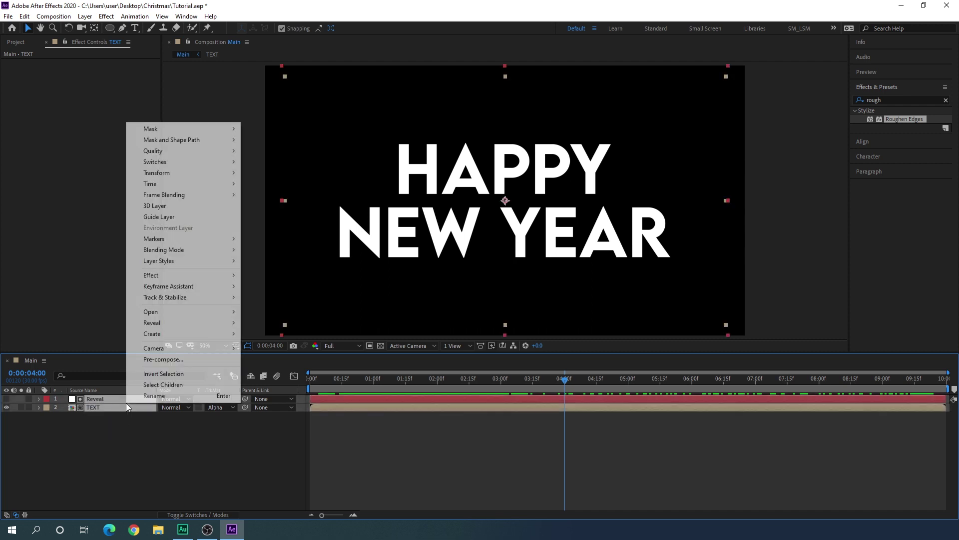
pyautogui.click(178, 360)
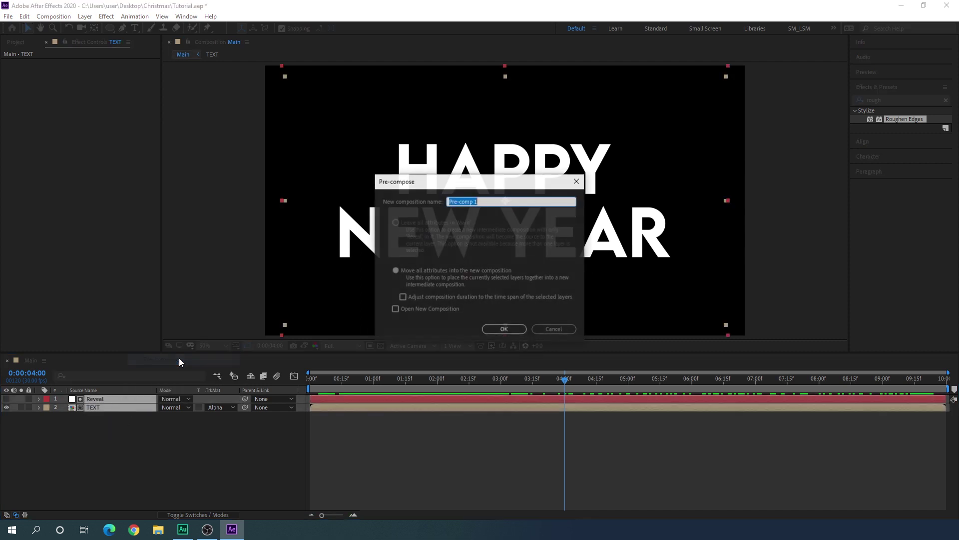
pyautogui.write('TEXT Comp')
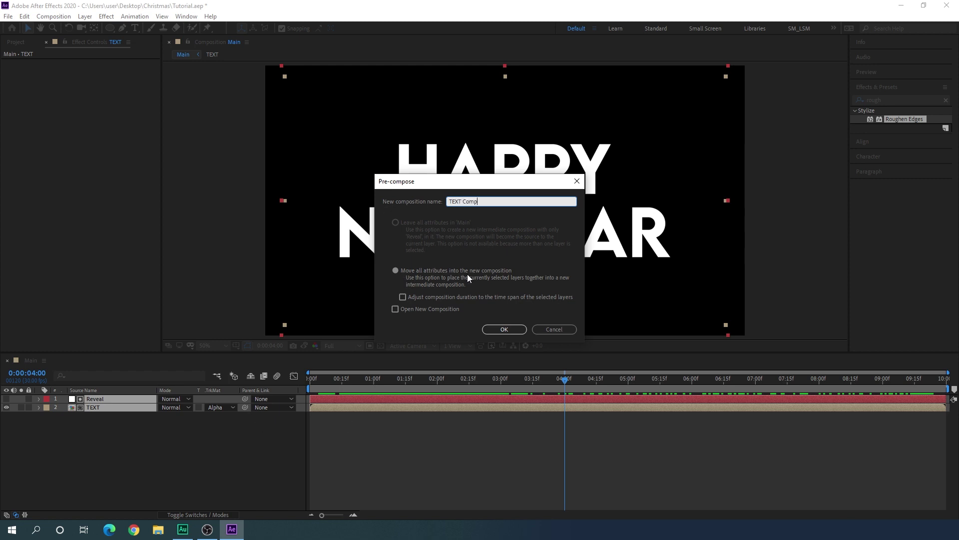
pyautogui.click(505, 327)
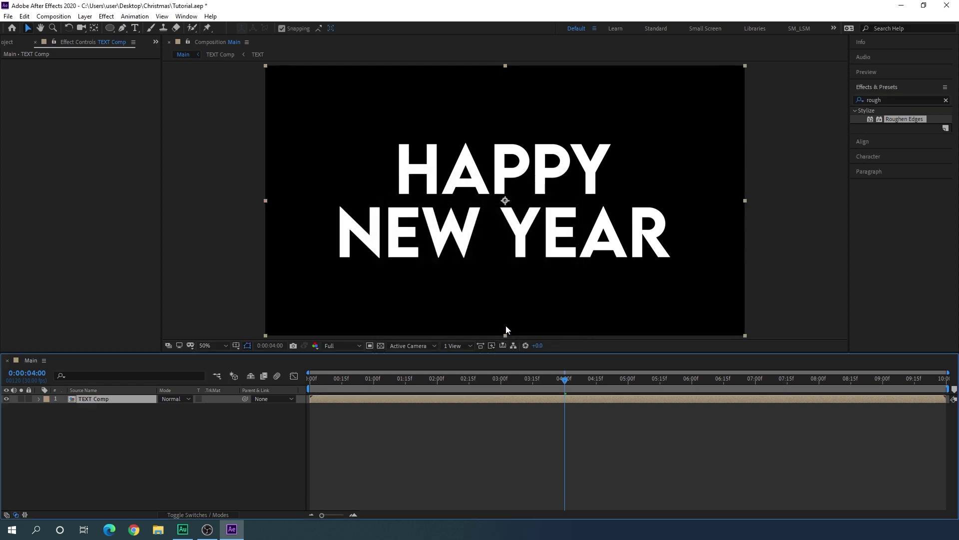
# - Add a Bevel and Emboss layer style to the TEXT Comp layer and expand its settings
pyautogui.rightClick(110, 400)
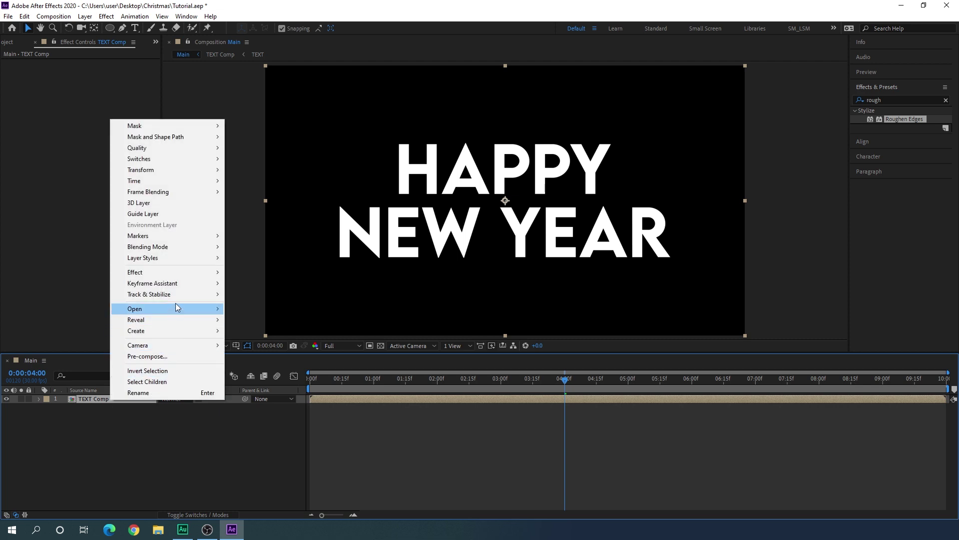
pyautogui.moveTo(164, 257)
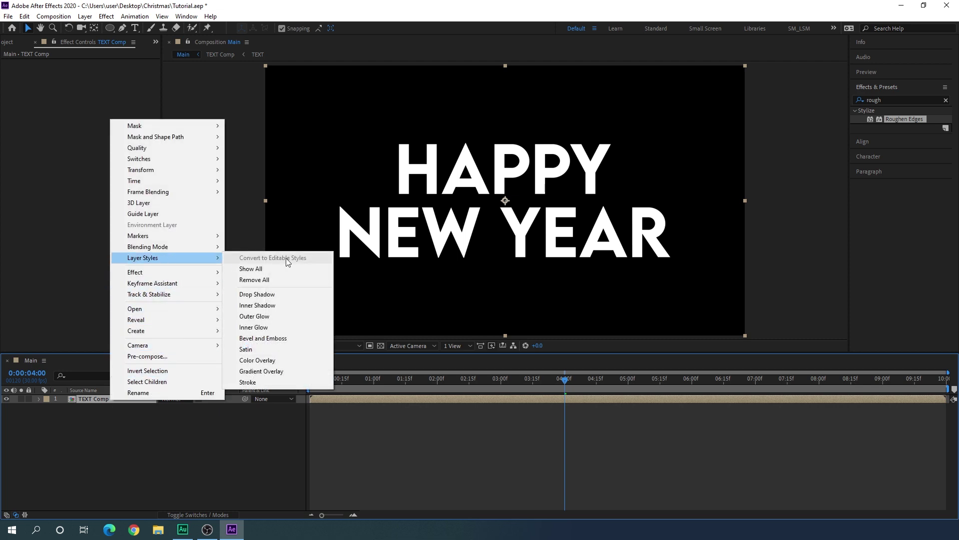
pyautogui.click(290, 338)
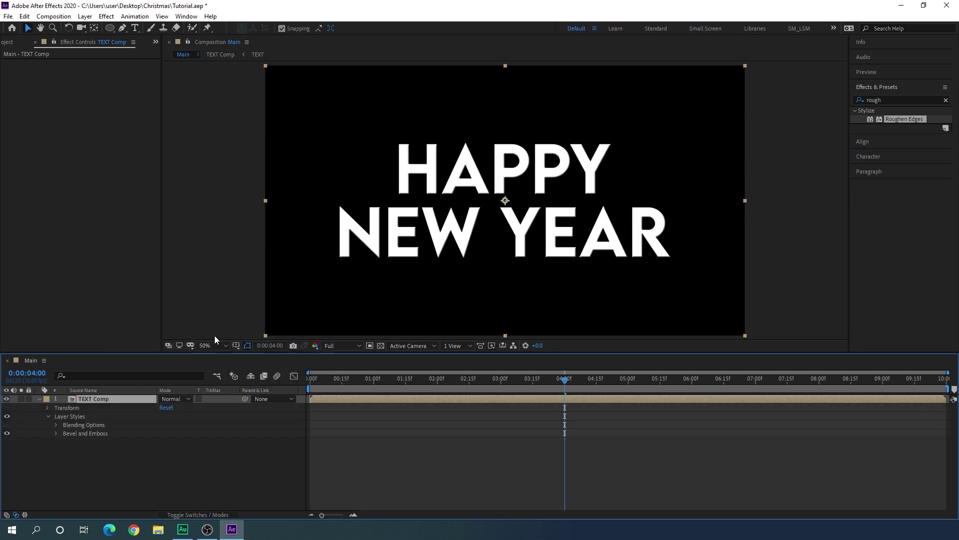
pyautogui.click(56, 433)
pyautogui.scroll(-2, 148, 456)
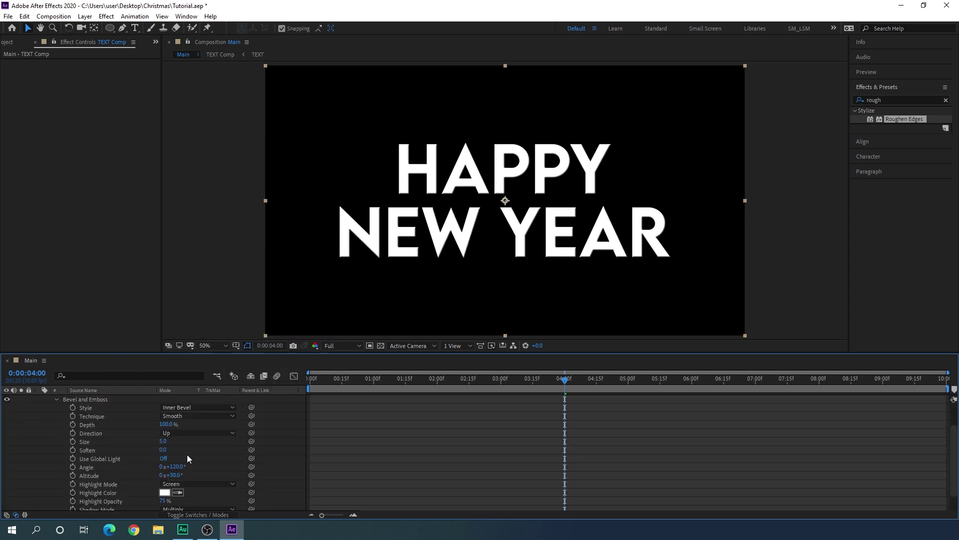
# - Set the Bevel and Emboss size to 20 and highlight opacity to 100%, and collapse the TEXT Comp layer
pyautogui.click(163, 441)
pyautogui.write('20')
pyautogui.press('Return')
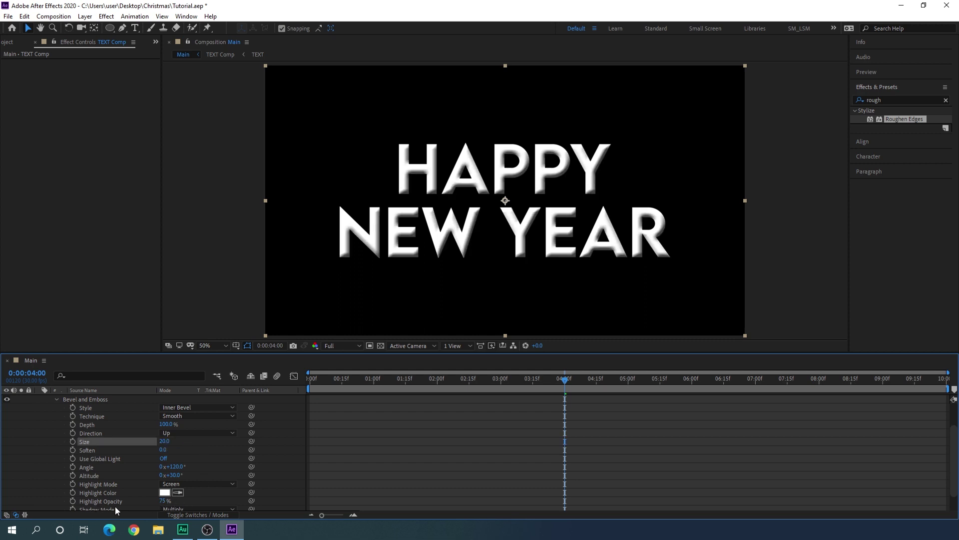
pyautogui.click(163, 501)
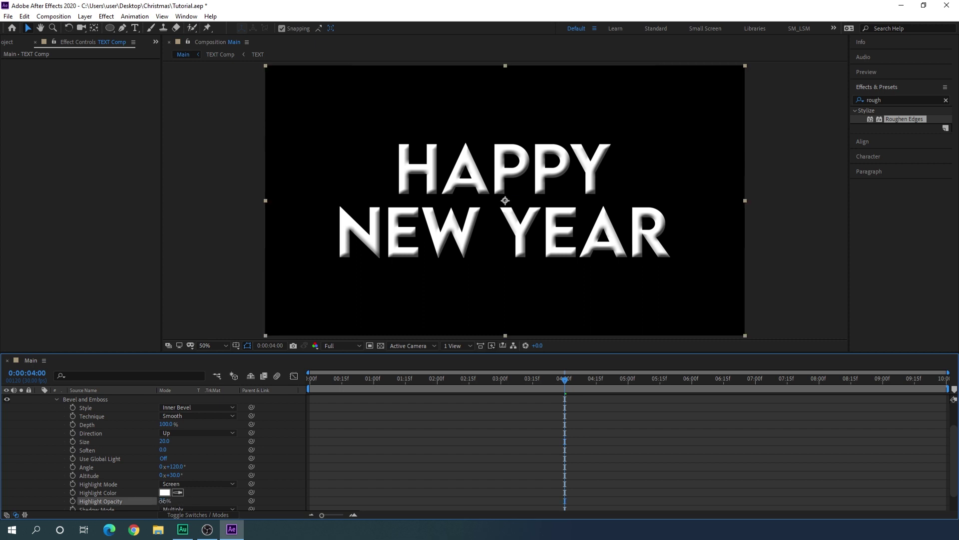
pyautogui.write('100')
pyautogui.press('Return')
pyautogui.scroll(2, 95, 453)
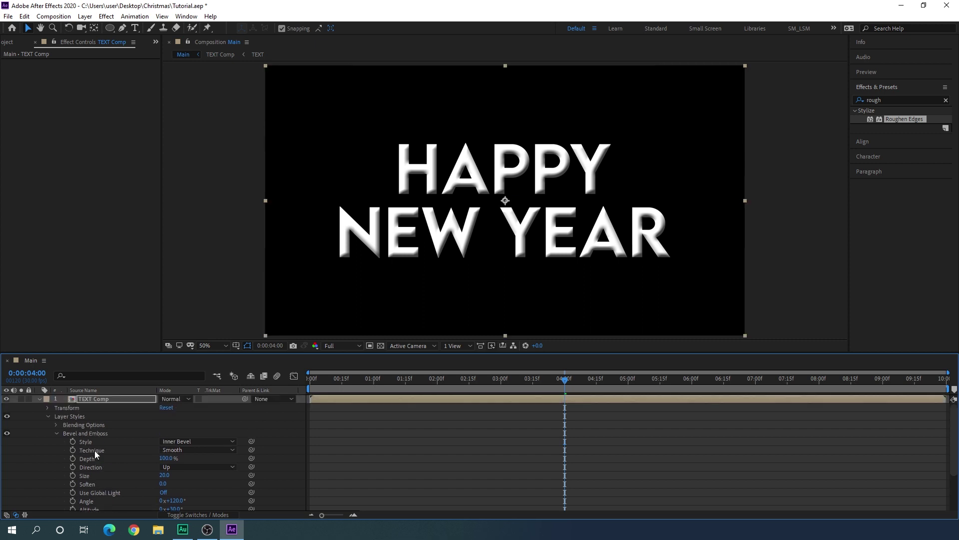
pyautogui.click(56, 433)
pyautogui.click(39, 398)
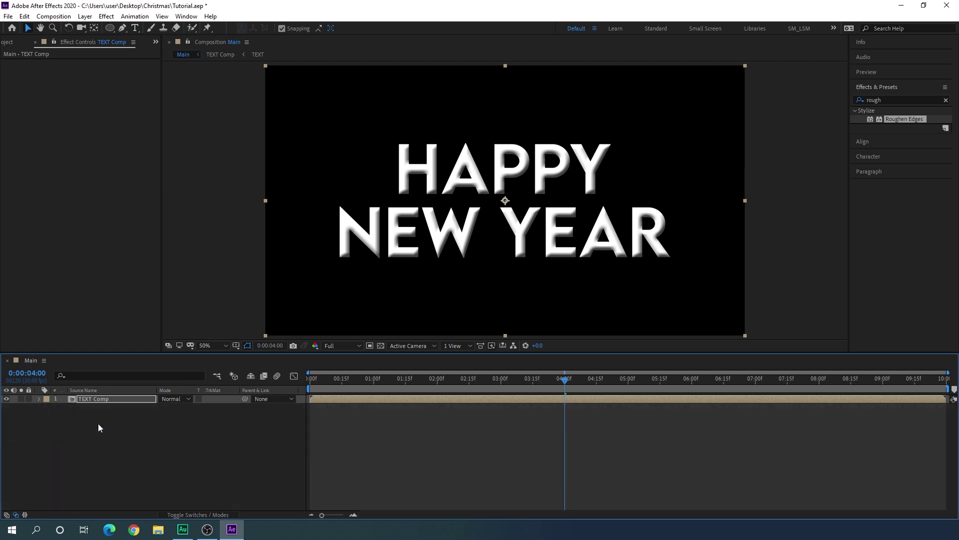
pyautogui.click(159, 427)
# - Pre-compose the TEXT Comp layer into a new composition named Bevel, moving all attributes into it
pyautogui.click(87, 399)
pyautogui.rightClick(115, 398)
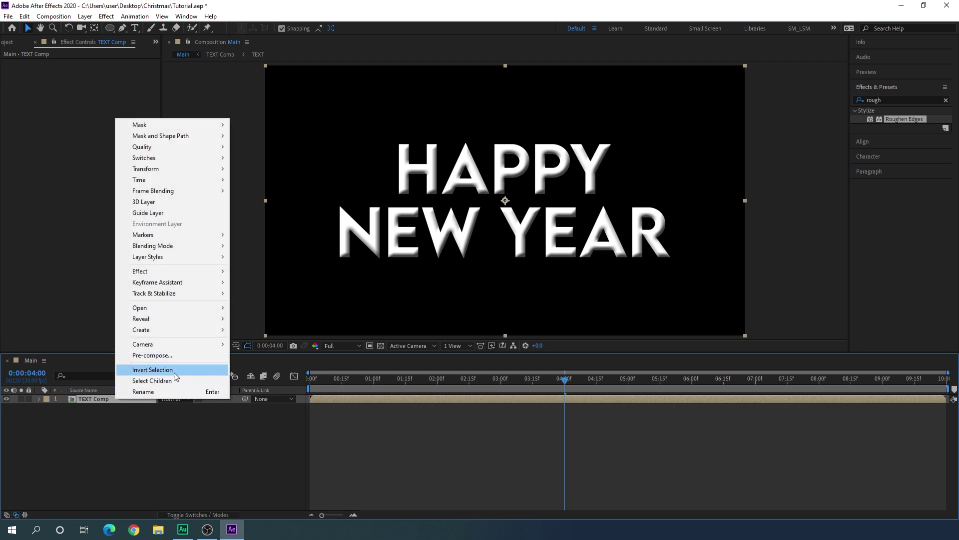
pyautogui.click(163, 355)
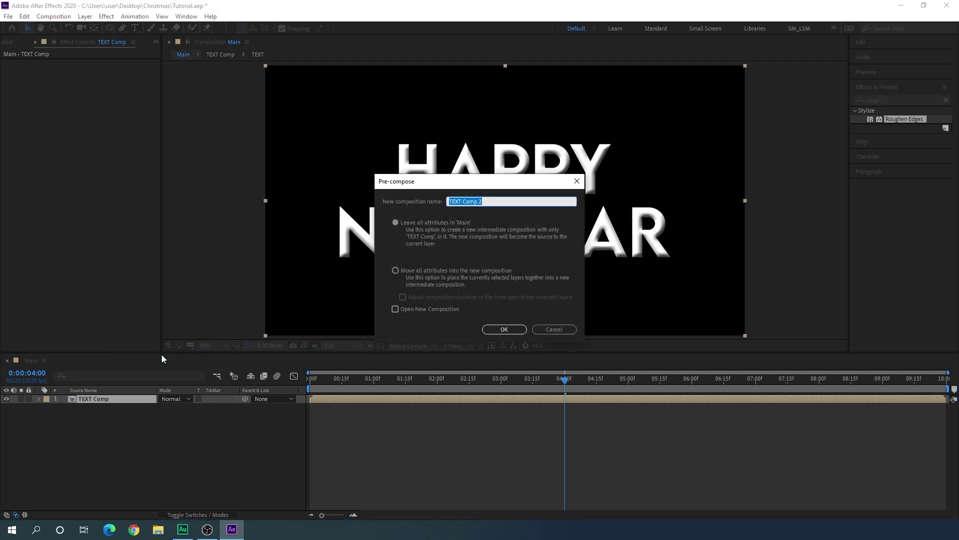
pyautogui.press('BackSpace')
pyautogui.write('Bevel')
pyautogui.click(405, 271)
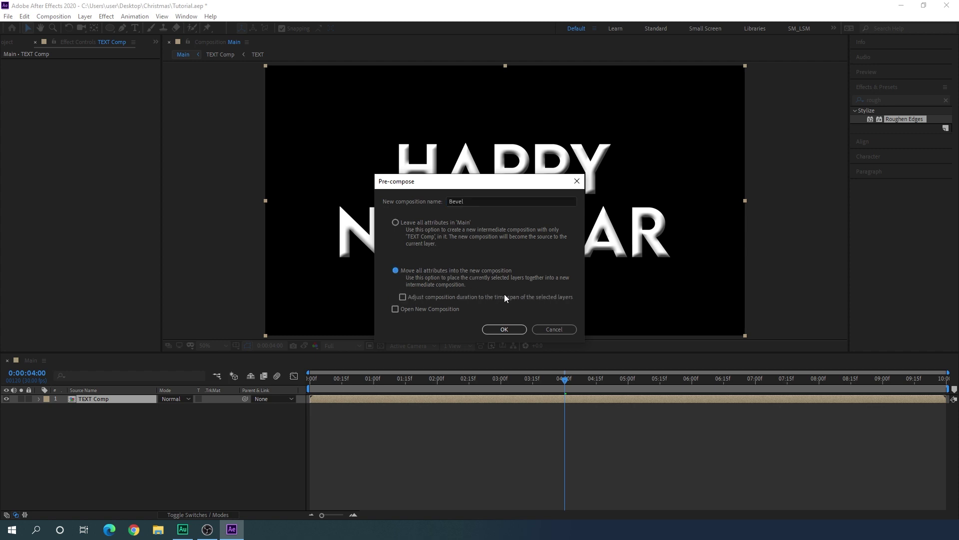
pyautogui.click(503, 331)
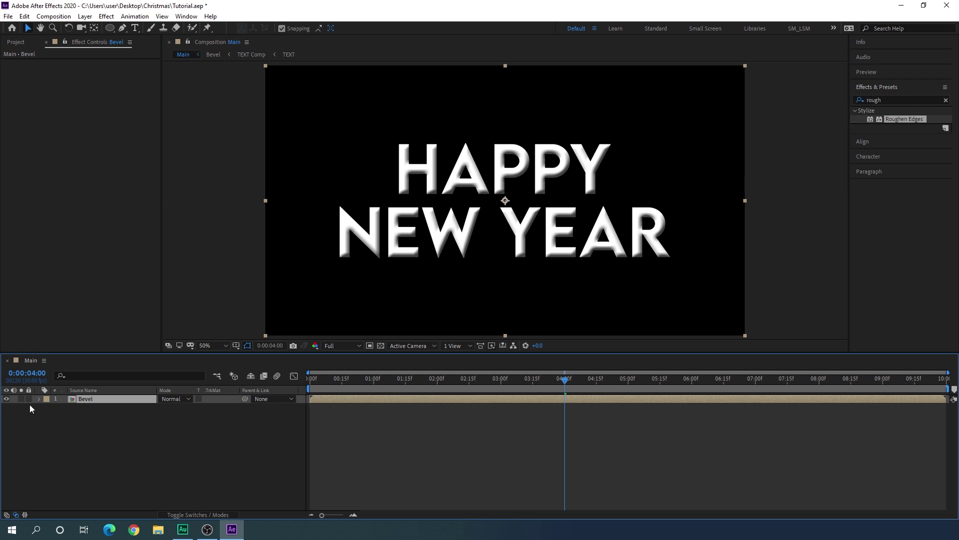
# - Hide the Bevel layer and create a new 1920 x 1080, 30 fps, 10-second composition named Map
pyautogui.click(7, 399)
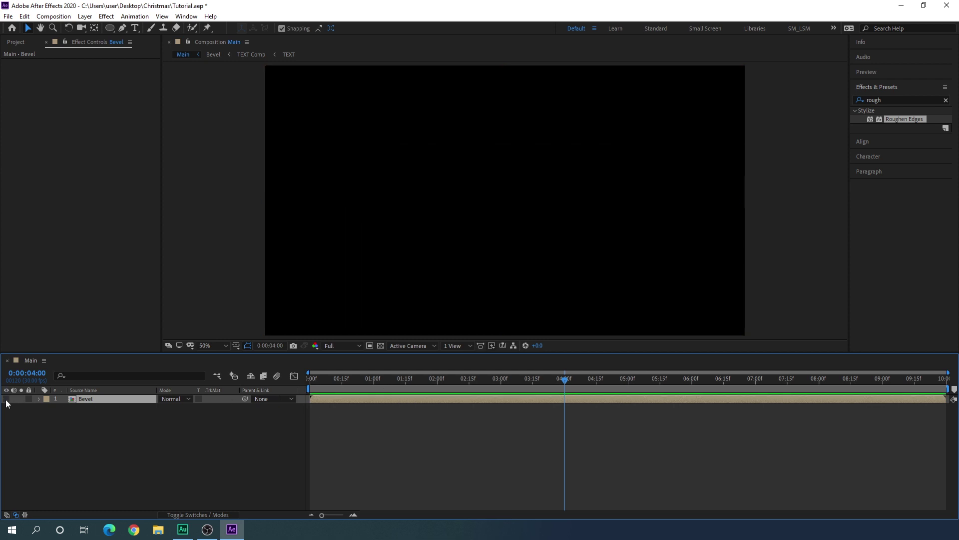
pyautogui.click(100, 422)
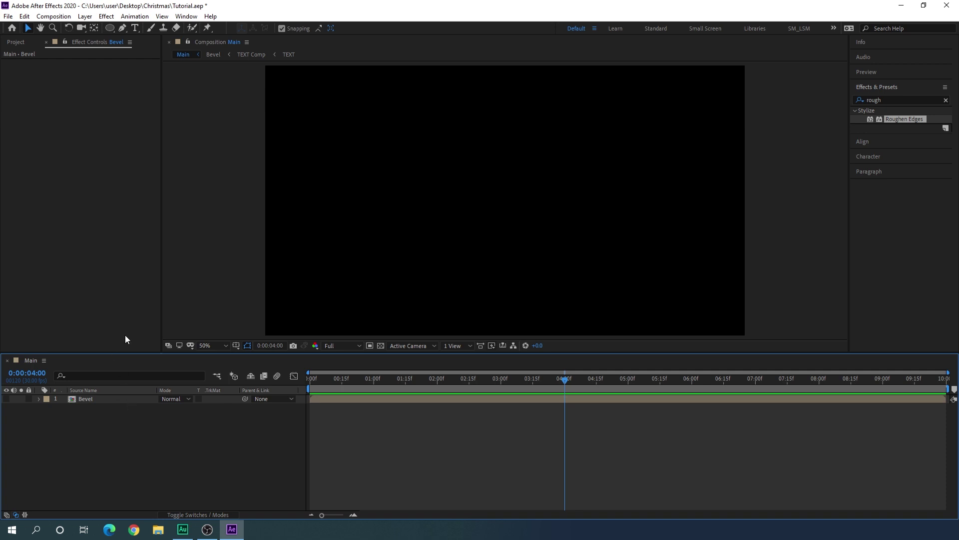
pyautogui.click(56, 17)
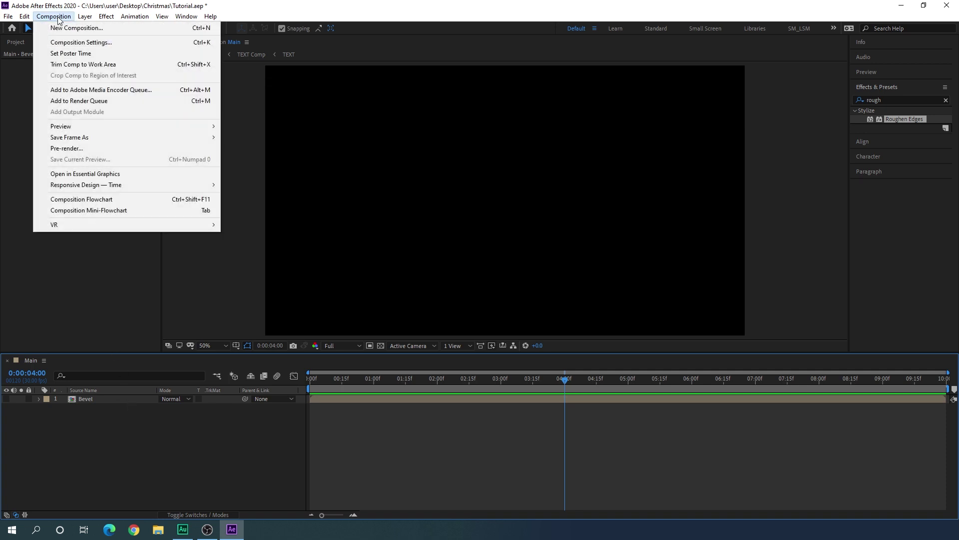
pyautogui.click(58, 29)
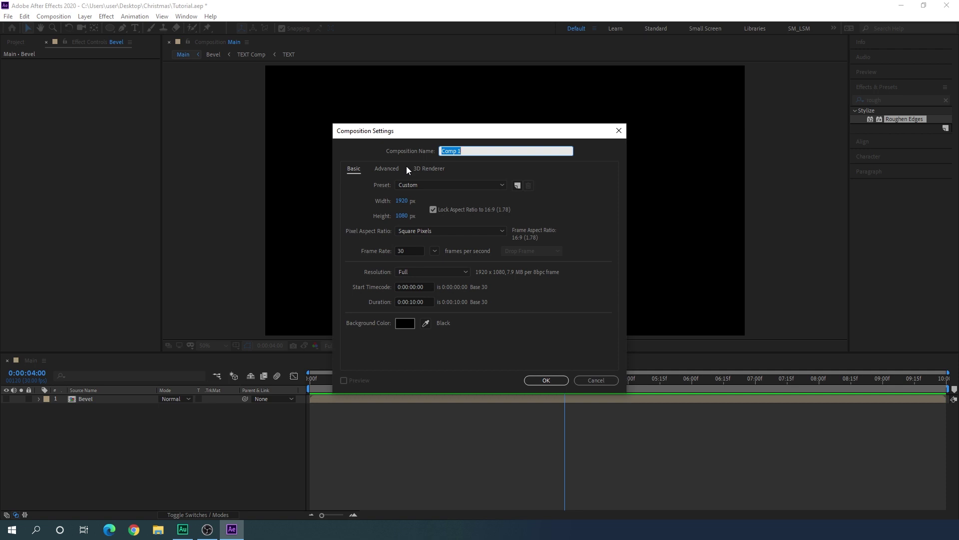
pyautogui.write('Map')
pyautogui.click(533, 380)
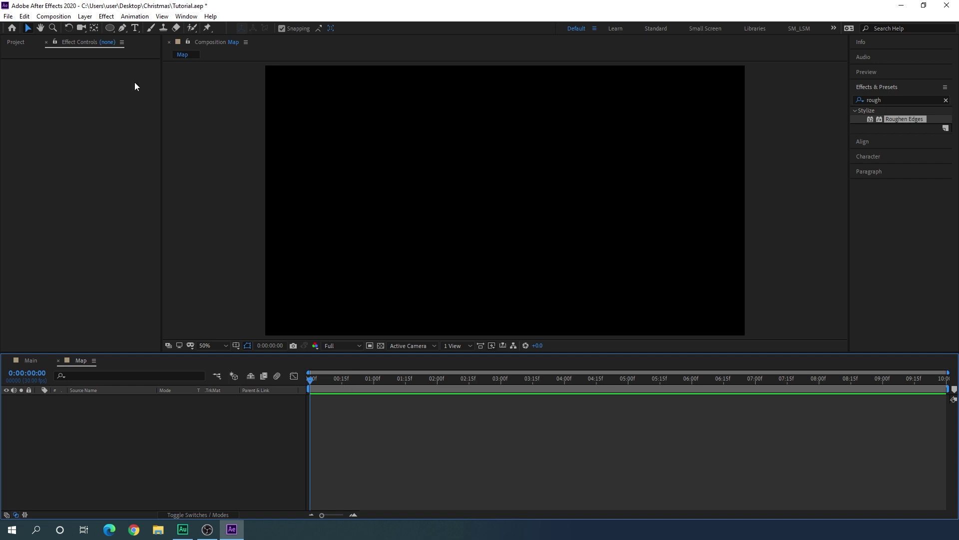
# - Add a white 1920 x 1080 solid layer to the Map composition
pyautogui.click(85, 16)
pyautogui.moveTo(122, 29)
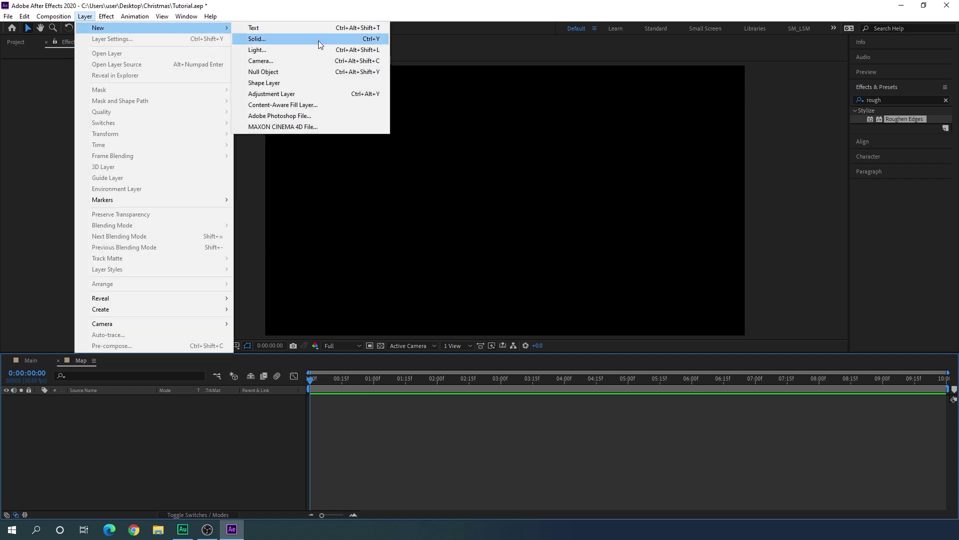
pyautogui.click(277, 40)
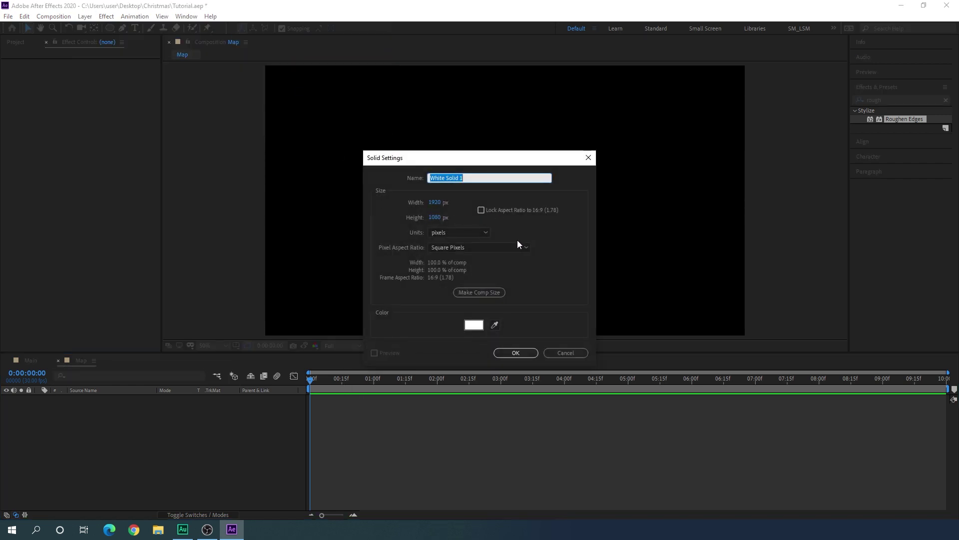
pyautogui.click(496, 353)
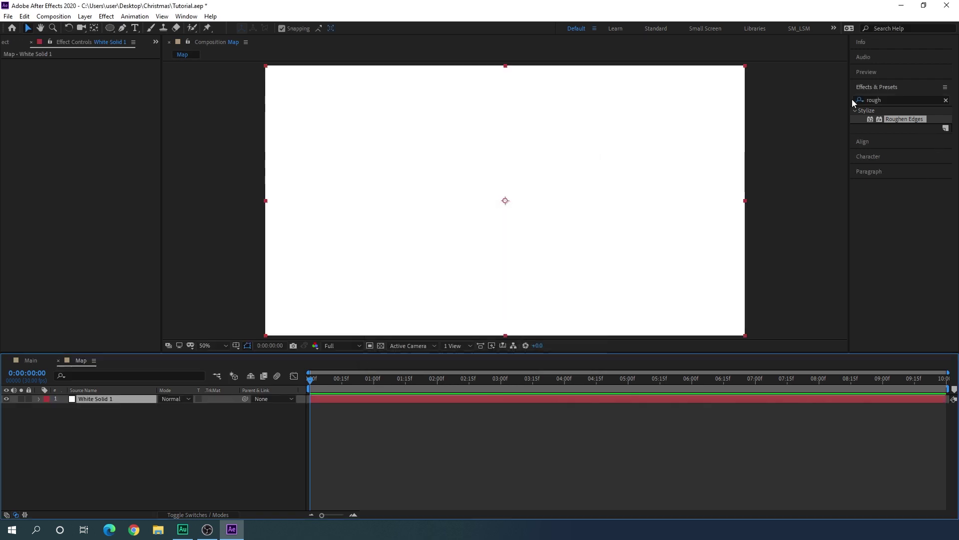
# - Apply the Fill effect to the white solid and set its color to light gray
pyautogui.click(899, 100)
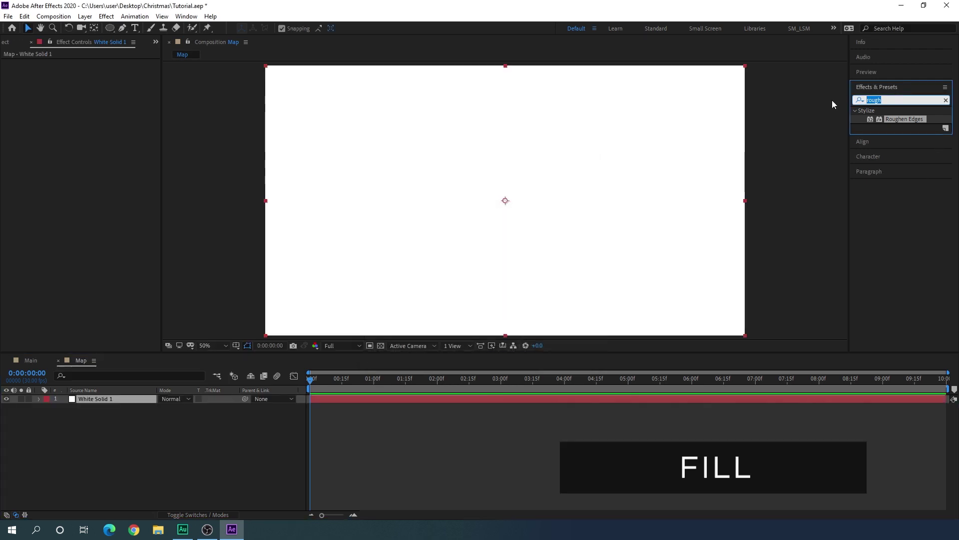
pyautogui.write('fill')
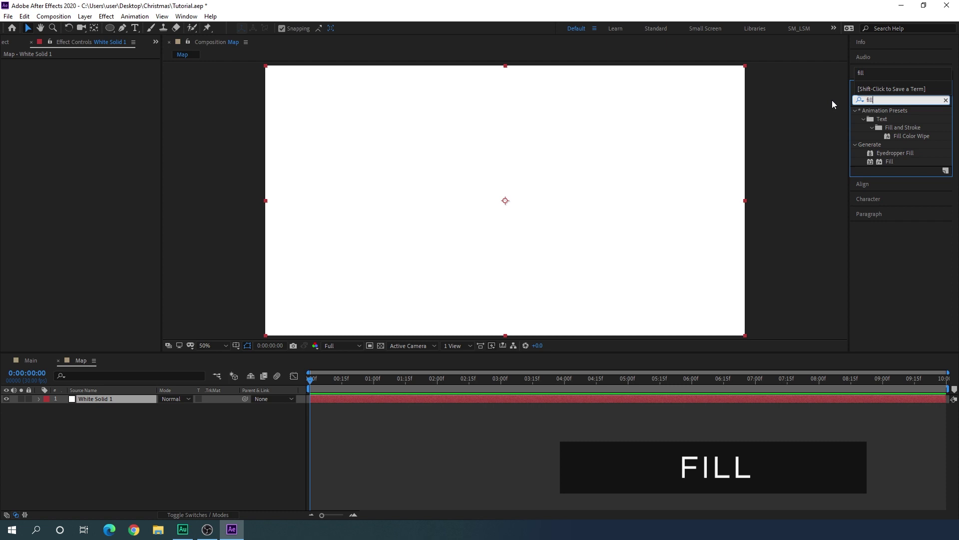
pyautogui.moveTo(889, 161); pyautogui.dragTo(578, 216)
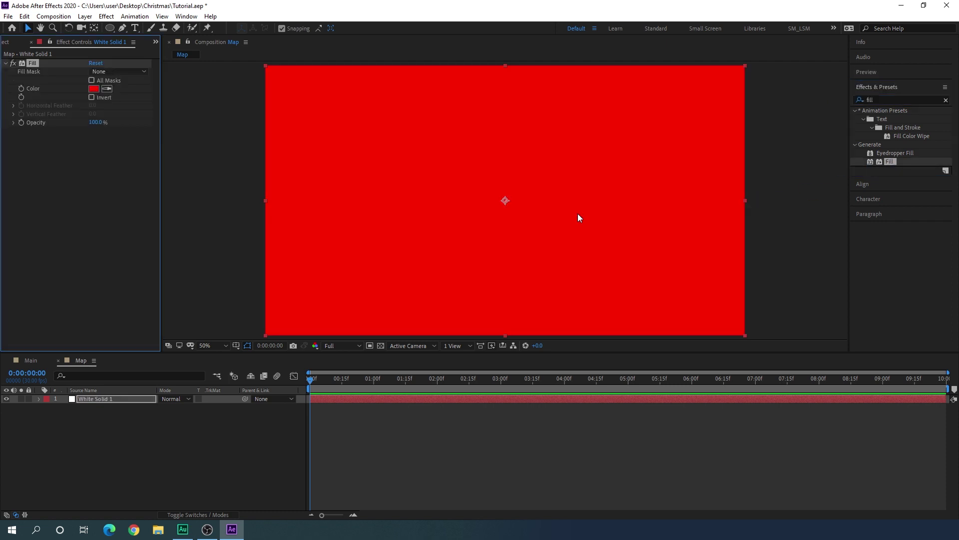
pyautogui.click(94, 89)
pyautogui.moveTo(676, 292); pyautogui.dragTo(595, 322)
pyautogui.click(842, 291)
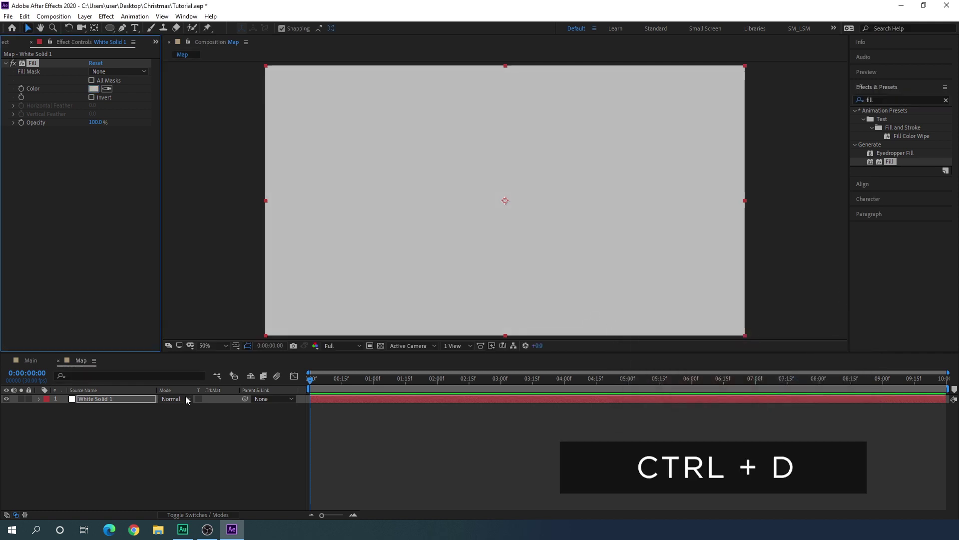
# - Duplicate the light gray solid and set the Fill color of the upper copy to dark gray
pyautogui.click(112, 401)
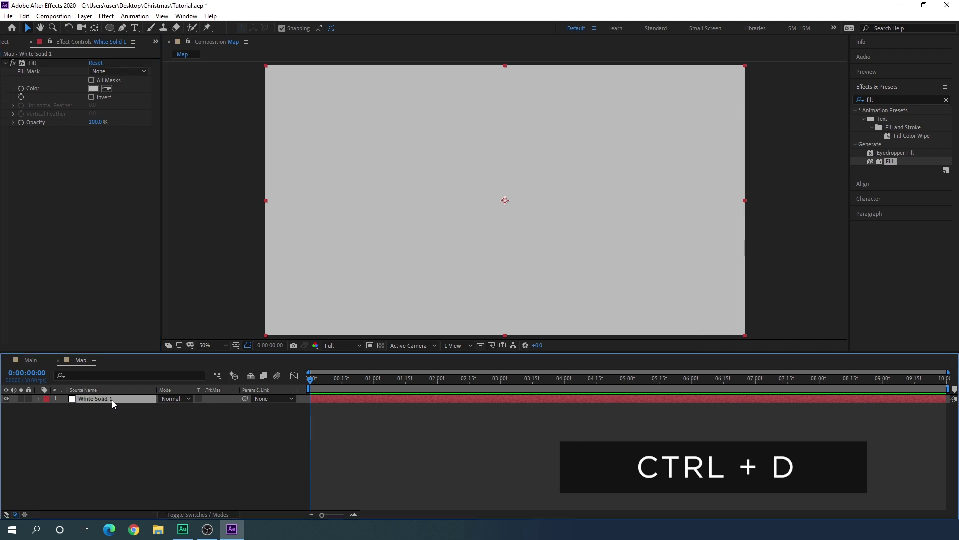
pyautogui.hotkey('ctrl', 'd')
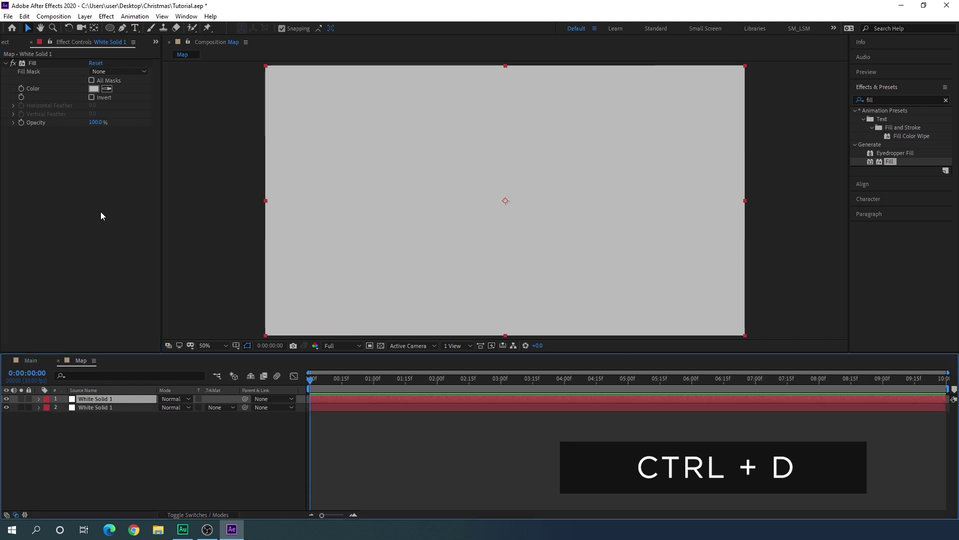
pyautogui.click(97, 88)
pyautogui.moveTo(628, 327); pyautogui.dragTo(604, 373)
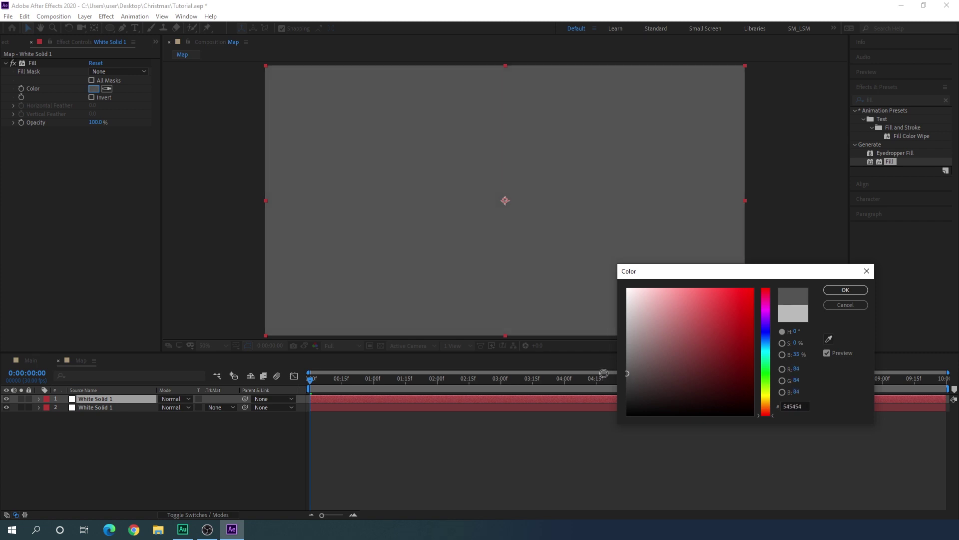
pyautogui.click(846, 290)
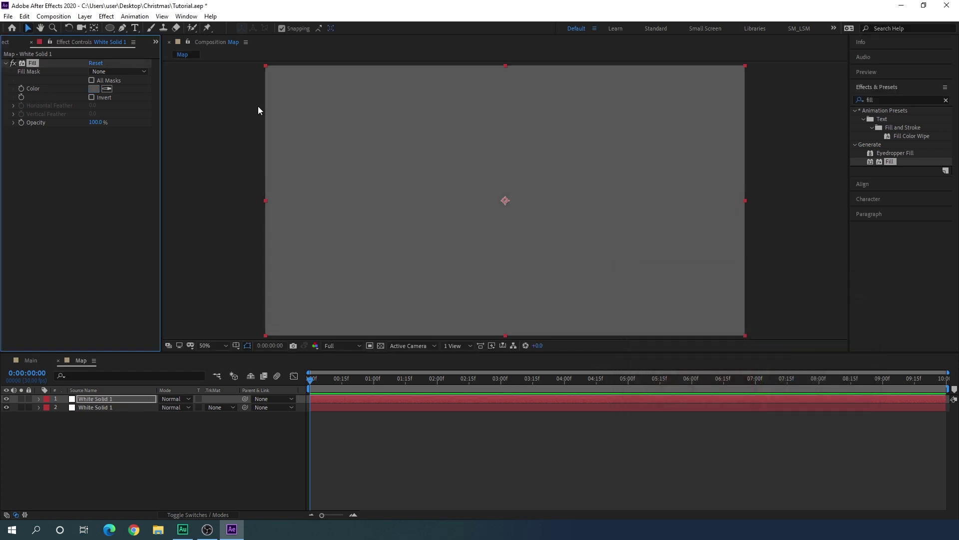
# - Draw a rectangular mask on the dark gray solid covering the upper half of the frame, and collapse and deselect the layer
pyautogui.click(98, 398)
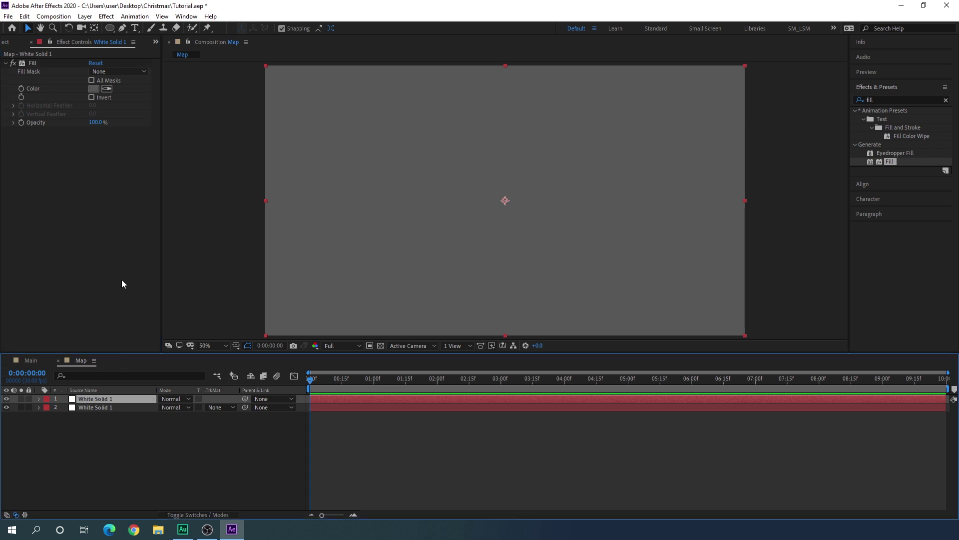
pyautogui.click(112, 31)
pyautogui.click(162, 34)
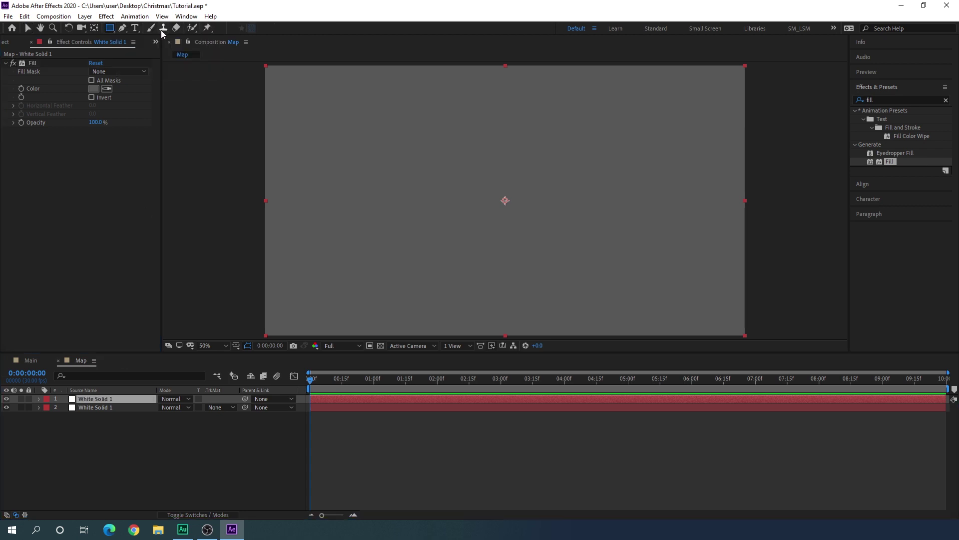
pyautogui.moveTo(248, 66); pyautogui.dragTo(793, 201)
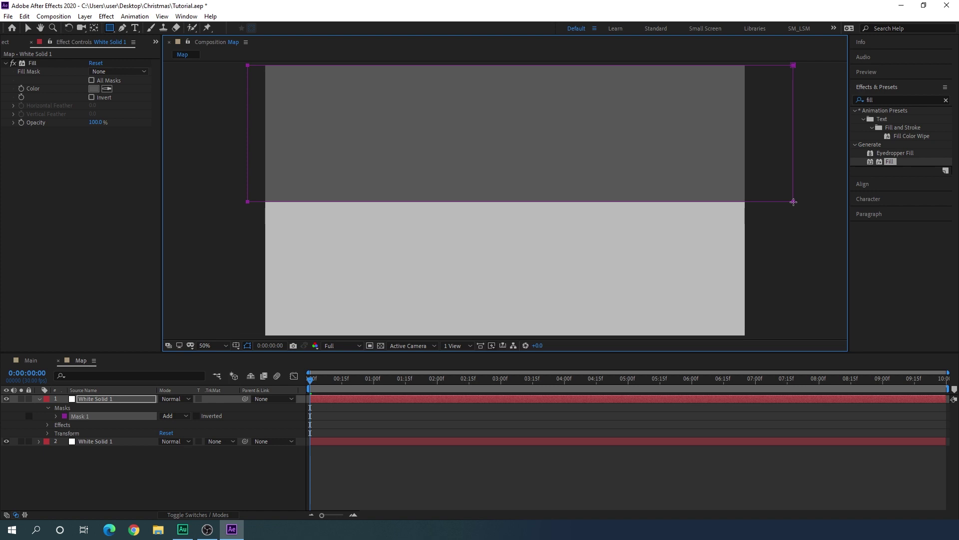
pyautogui.click(40, 399)
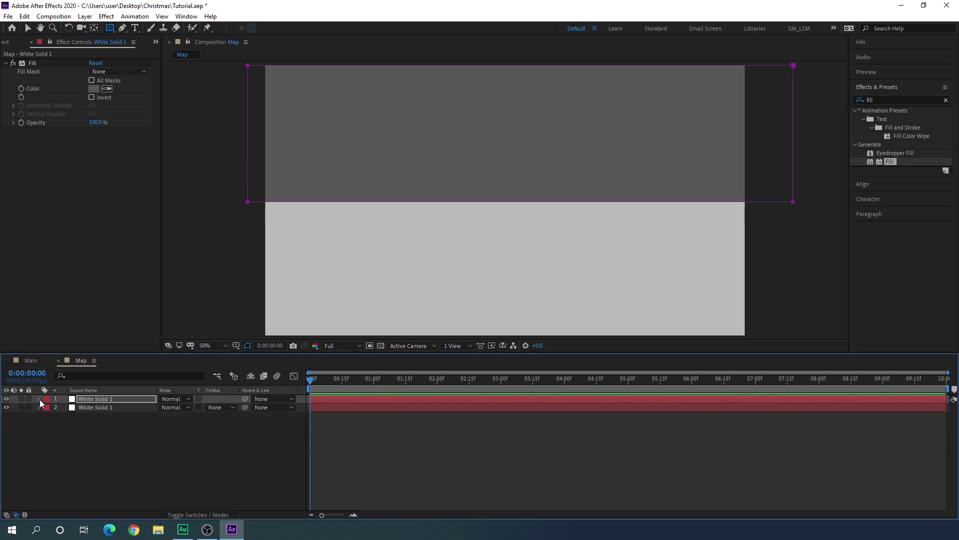
pyautogui.click(144, 445)
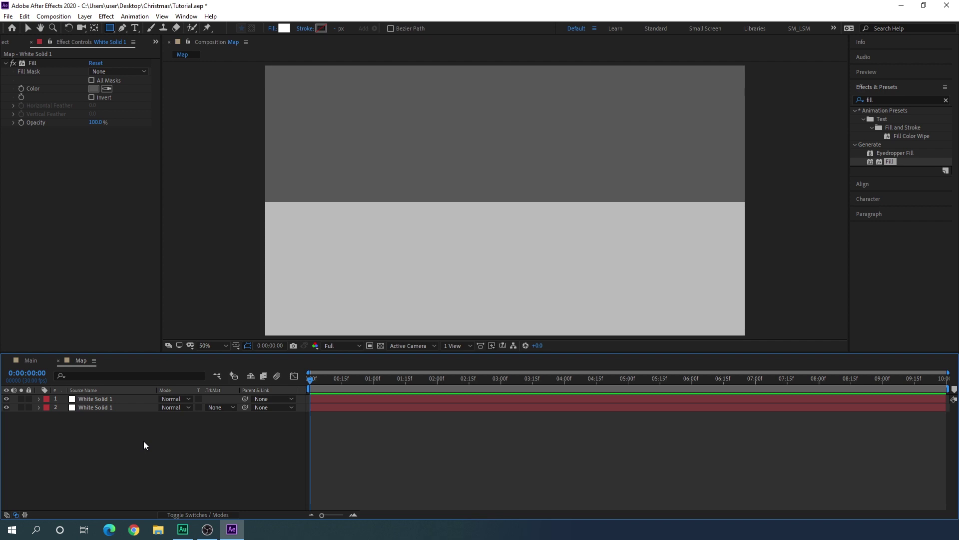
# - Configure the Rectangle tool for new shapes with a solid white fill and no stroke
pyautogui.click(272, 29)
pyautogui.click(442, 238)
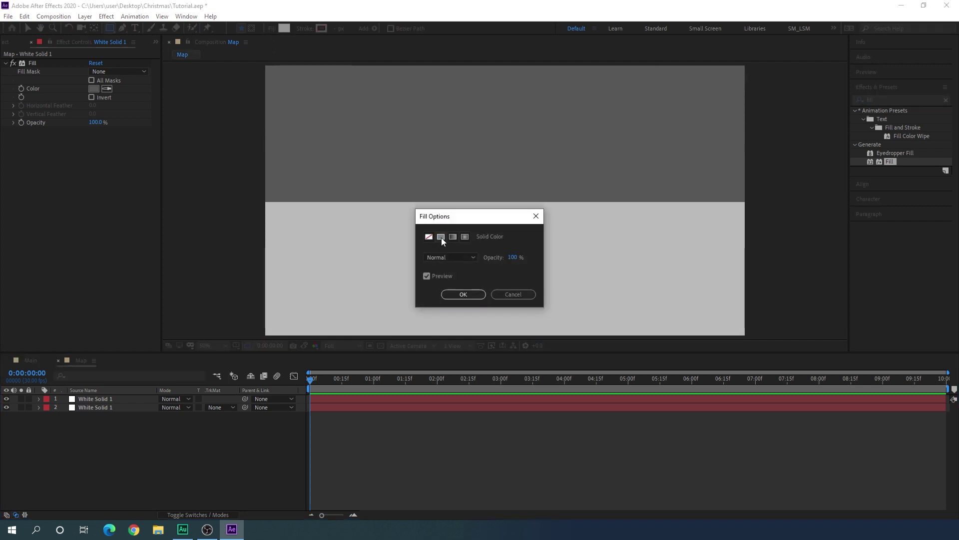
pyautogui.click(463, 294)
pyautogui.click(284, 29)
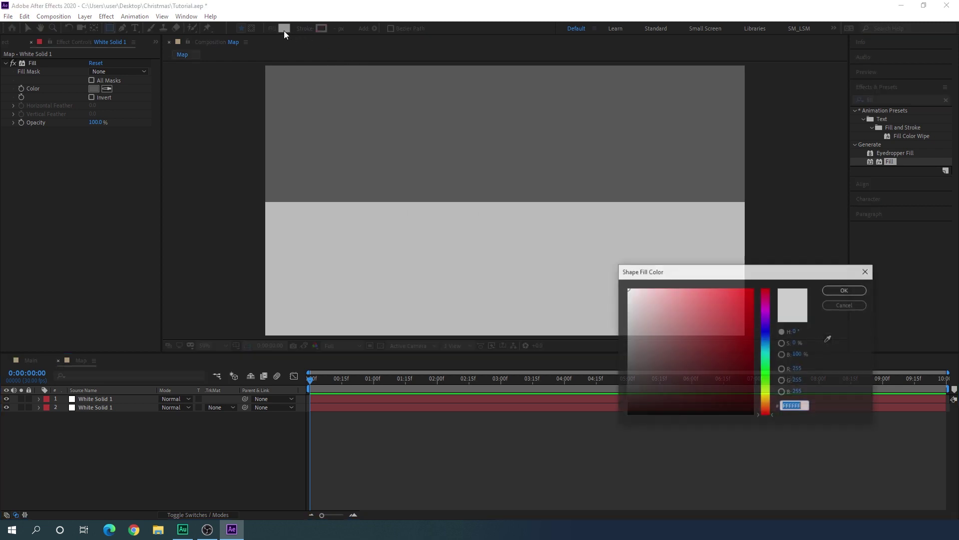
pyautogui.click(844, 290)
pyautogui.click(304, 29)
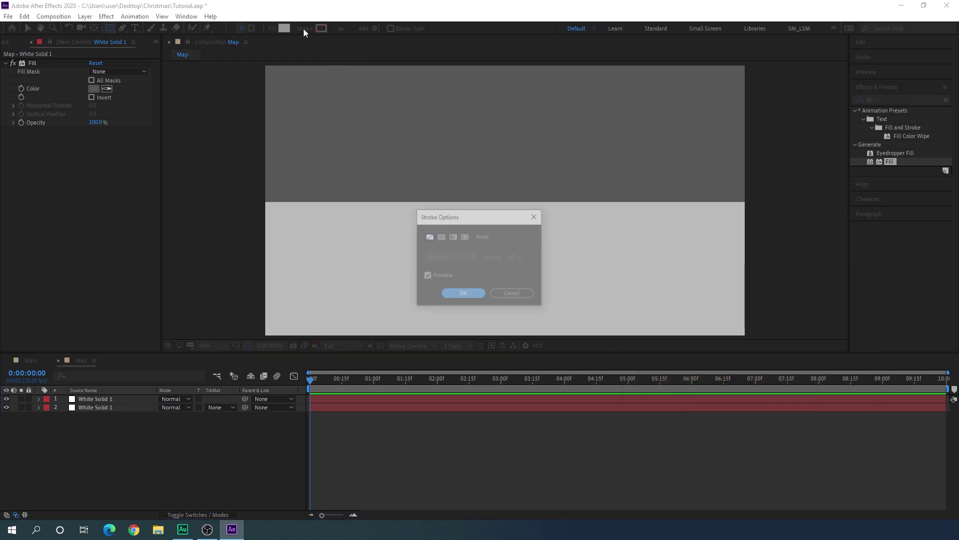
pyautogui.click(463, 294)
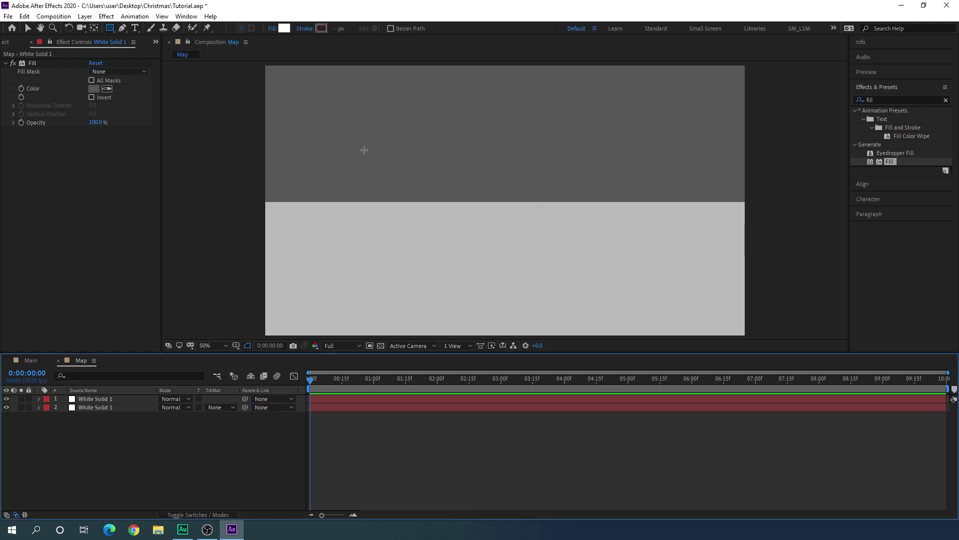
# - Draw four tall white rectangles and one wide central one across the middle of the Map composition, and collapse their shape layer
pyautogui.moveTo(348, 143); pyautogui.dragTo(395, 253)
pyautogui.moveTo(409, 169); pyautogui.dragTo(457, 274)
pyautogui.moveTo(612, 139)
pyautogui.mouseDown()
pyautogui.moveTo(652, 245)
pyautogui.moveTo(650, 234)
pyautogui.mouseUp()
pyautogui.moveTo(657, 167); pyautogui.dragTo(683, 274)
pyautogui.moveTo(504, 176)
pyautogui.mouseDown()
pyautogui.moveTo(599, 218)
pyautogui.moveTo(580, 222)
pyautogui.mouseUp()
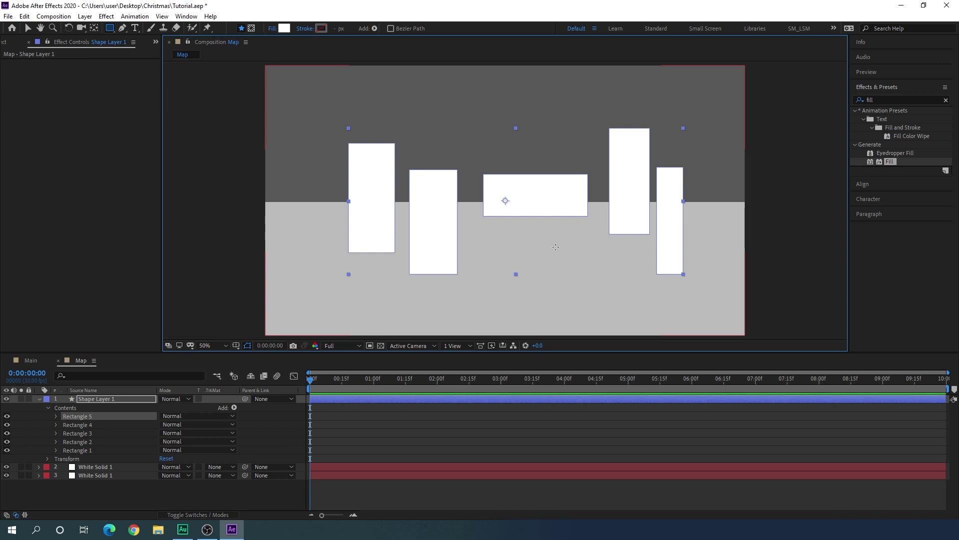
pyautogui.click(39, 399)
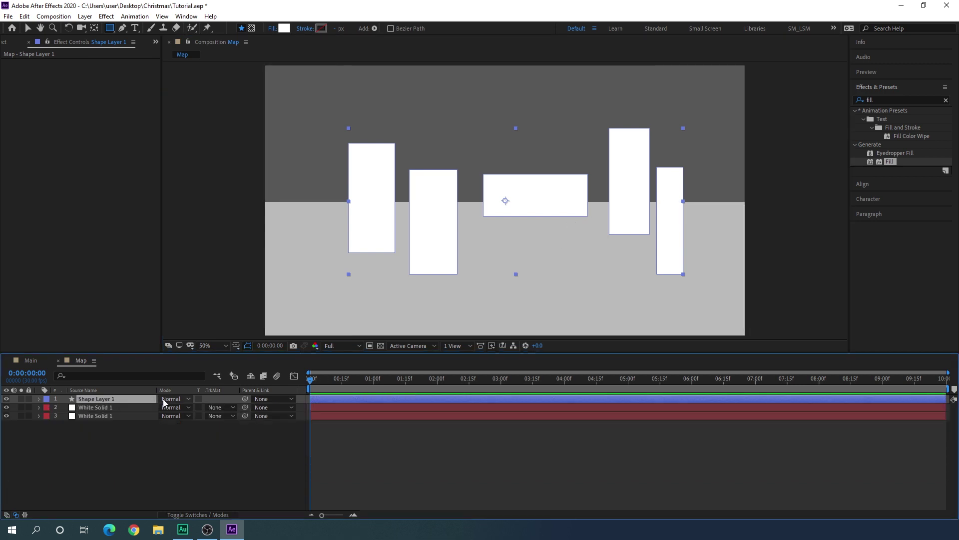
# - Apply the Drop Shadow effect to the shape layer with the white rectangles
pyautogui.click(851, 100)
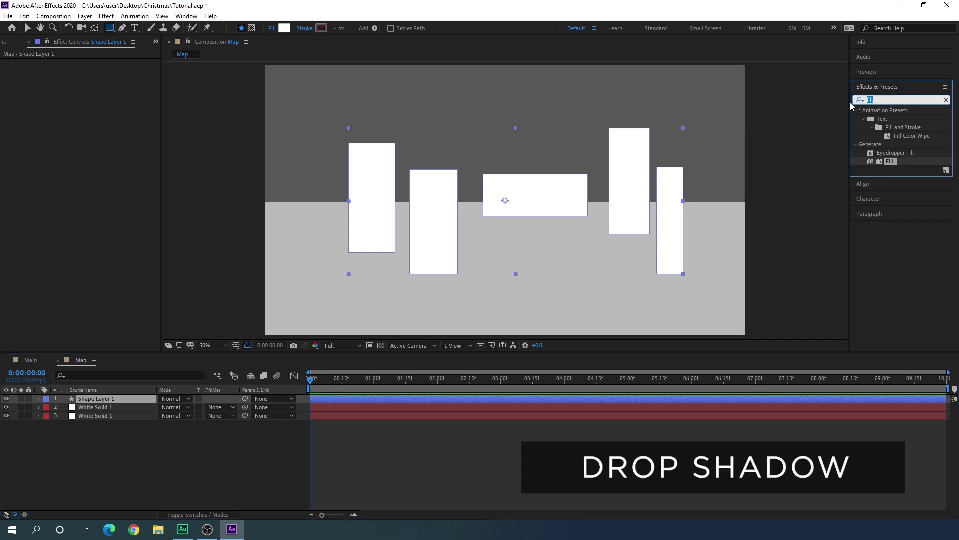
pyautogui.write('drop')
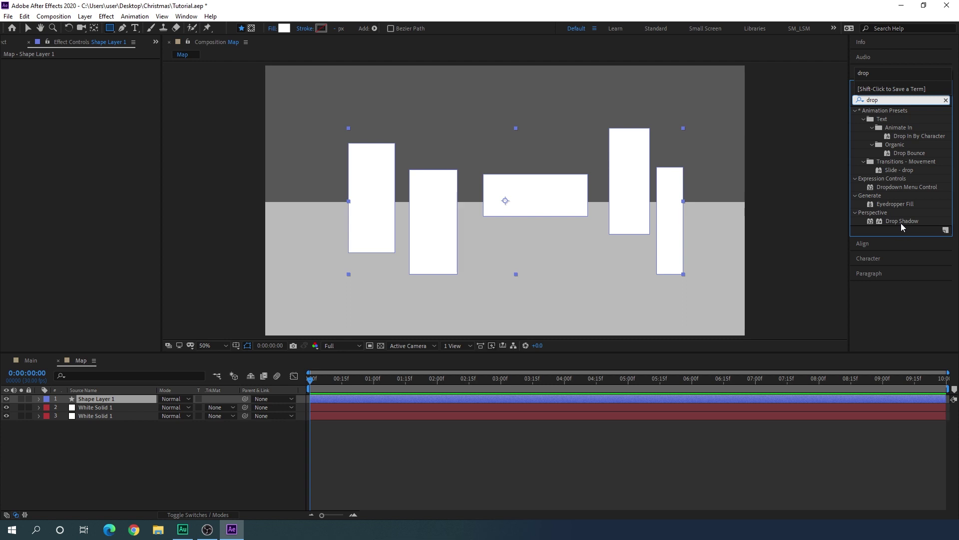
pyautogui.moveTo(898, 221); pyautogui.dragTo(356, 354)
pyautogui.moveTo(135, 396); pyautogui.dragTo(122, 400)
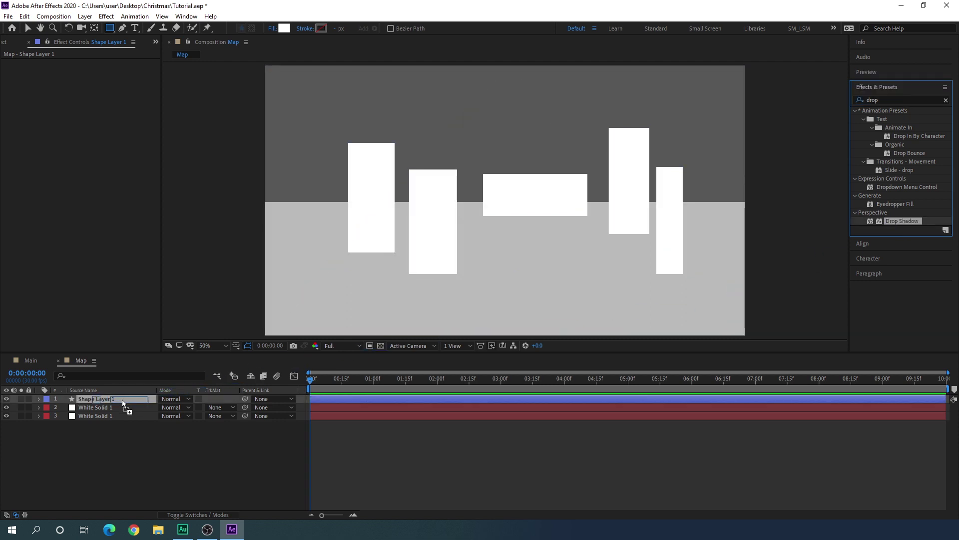
# - Set the Drop Shadow distance on the white rectangles to 50
pyautogui.click(93, 117)
pyautogui.write('35')
pyautogui.press('Return')
pyautogui.click(94, 118)
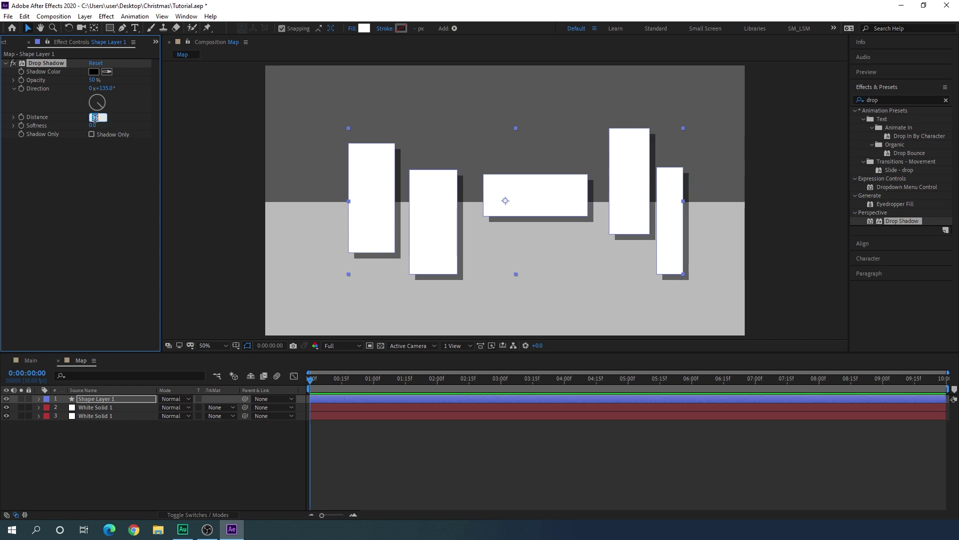
pyautogui.write('50')
pyautogui.press('Return')
# - Set the Drop Shadow softness on the white rectangles to 120
pyautogui.click(95, 124)
pyautogui.write('78')
pyautogui.press('Return')
pyautogui.click(96, 125)
pyautogui.write('120')
pyautogui.press('Return')
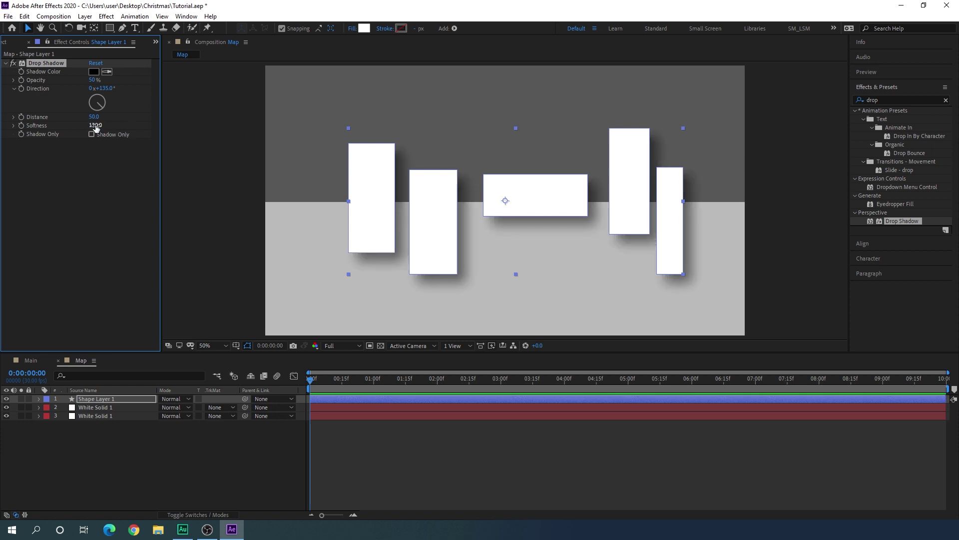
# - Set the Drop Shadow opacity on the white rectangles to 90%
pyautogui.moveTo(93, 80); pyautogui.dragTo(104, 83)
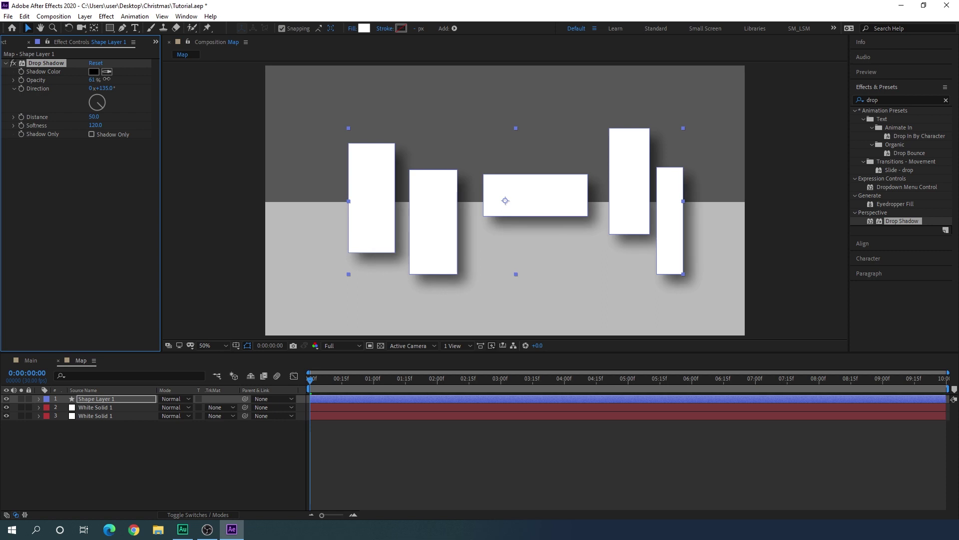
pyautogui.click(93, 80)
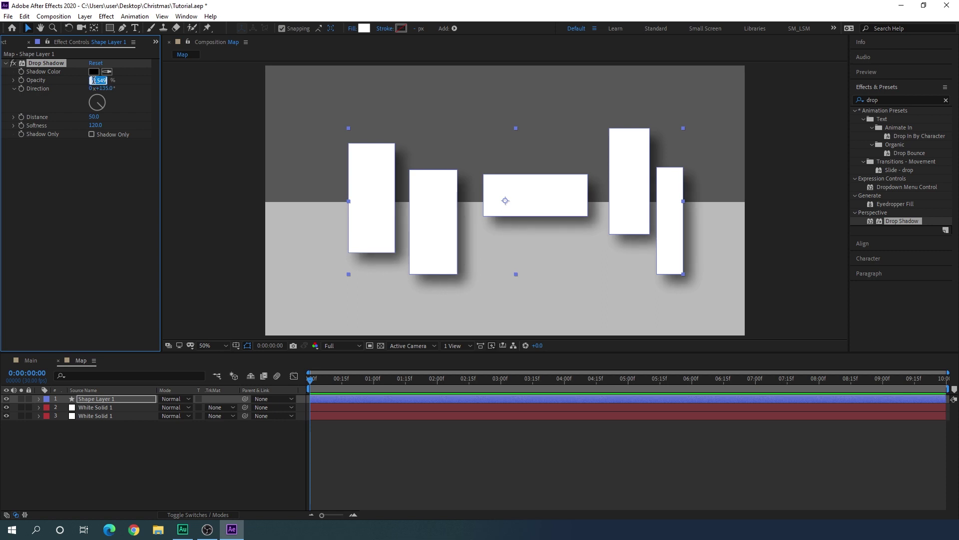
pyautogui.write('90')
pyautogui.press('Return')
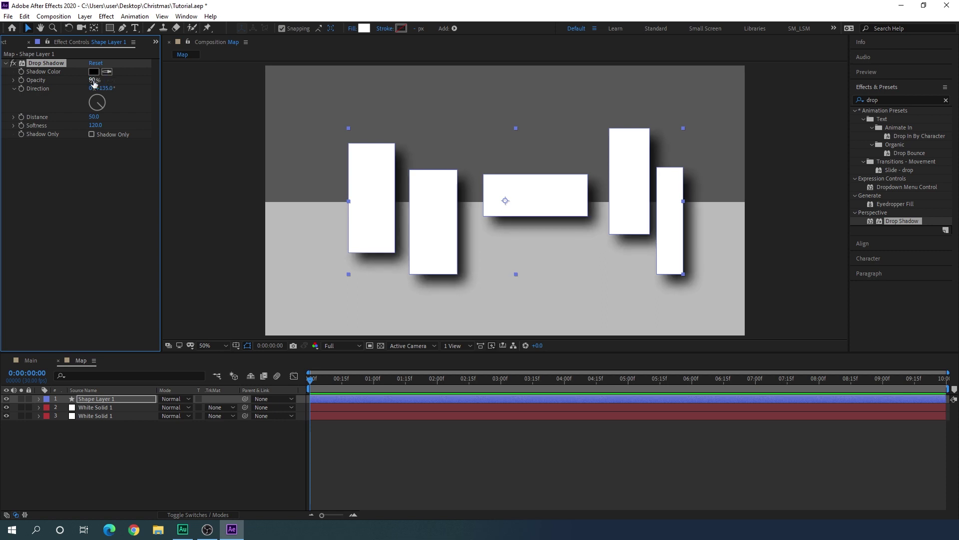
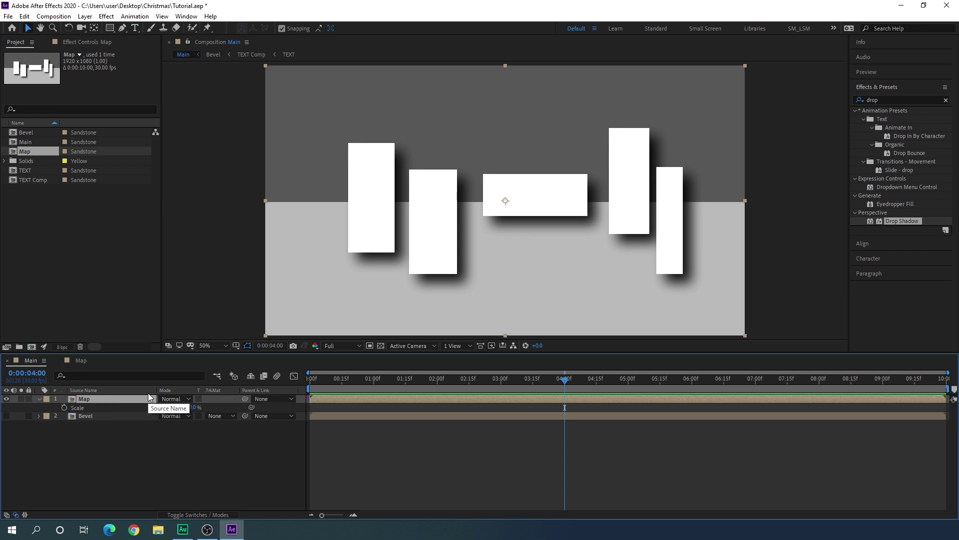
# - Scale the Map layer in the Main composition to 75%
pyautogui.moveTo(194, 411); pyautogui.dragTo(184, 411)
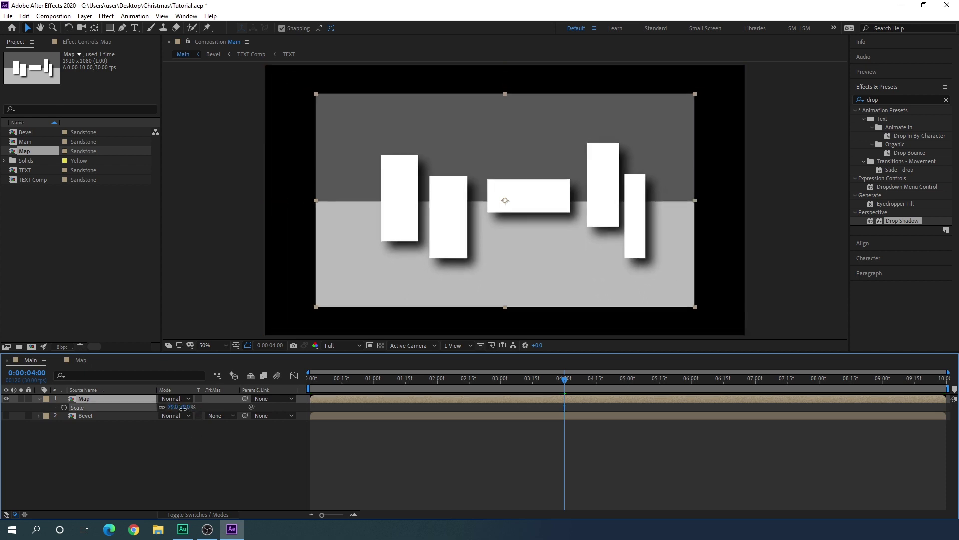
pyautogui.click(188, 407)
pyautogui.write('75')
pyautogui.press('Return')
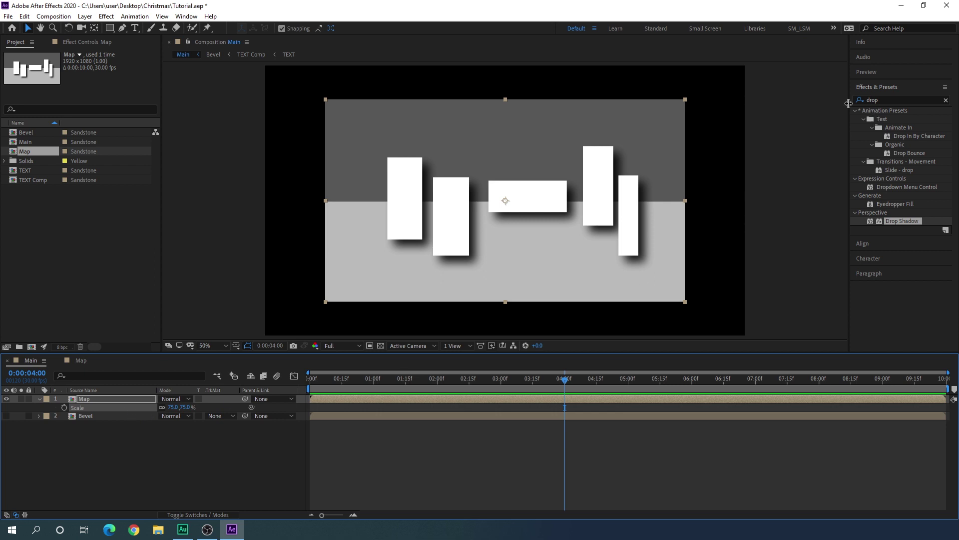
# - Find the Motion Tile effect and apply it to the Map layer
pyautogui.click(890, 101)
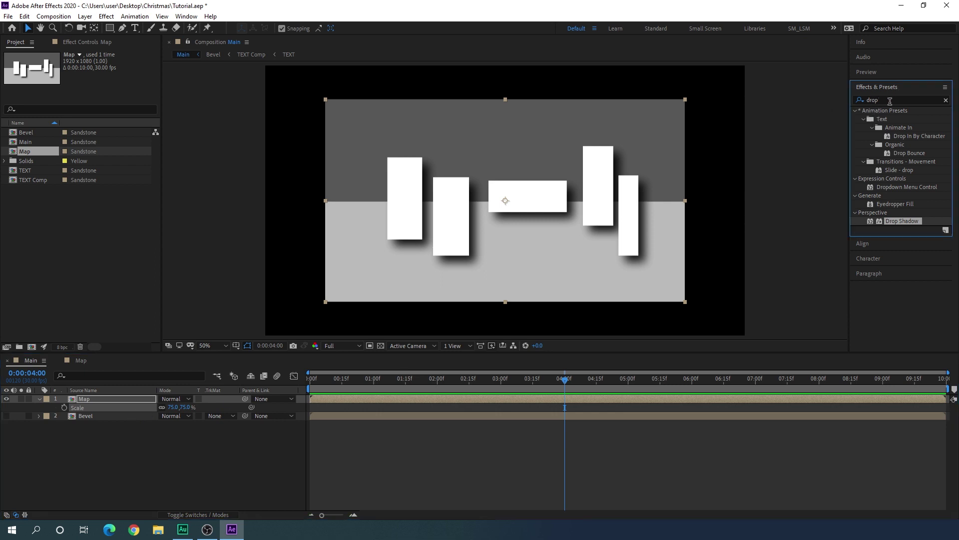
pyautogui.moveTo(890, 101); pyautogui.dragTo(847, 100)
pyautogui.write('motion')
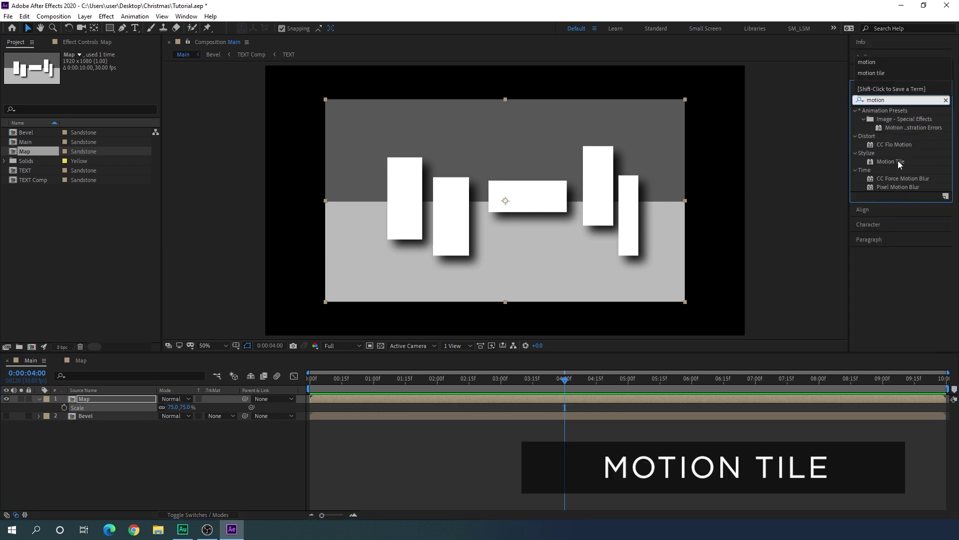
pyautogui.moveTo(898, 160); pyautogui.dragTo(523, 202)
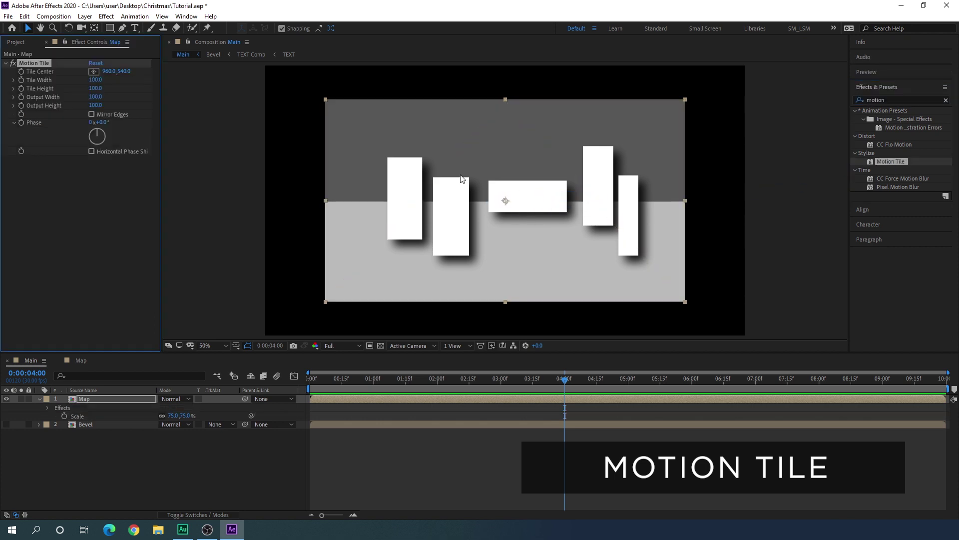
# - Set the Motion Tile output width on the Map layer to 300
pyautogui.click(97, 97)
pyautogui.write('300')
pyautogui.press('Return')
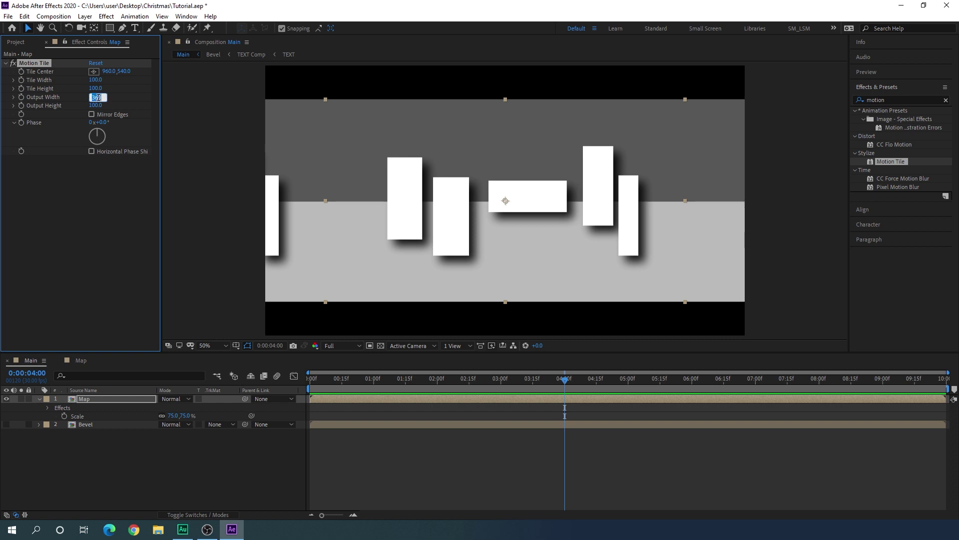
pyautogui.write('300')
pyautogui.press('Return')
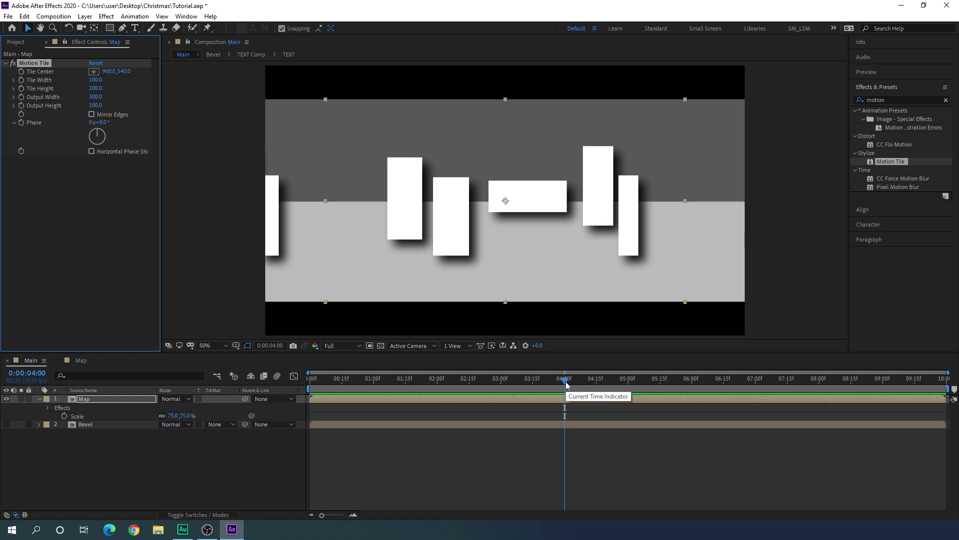
# - Enable keyframing for Motion Tile's Tile Center at 0:00:09:29 and set its horizontal value to 2500
pyautogui.moveTo(565, 380); pyautogui.dragTo(944, 380)
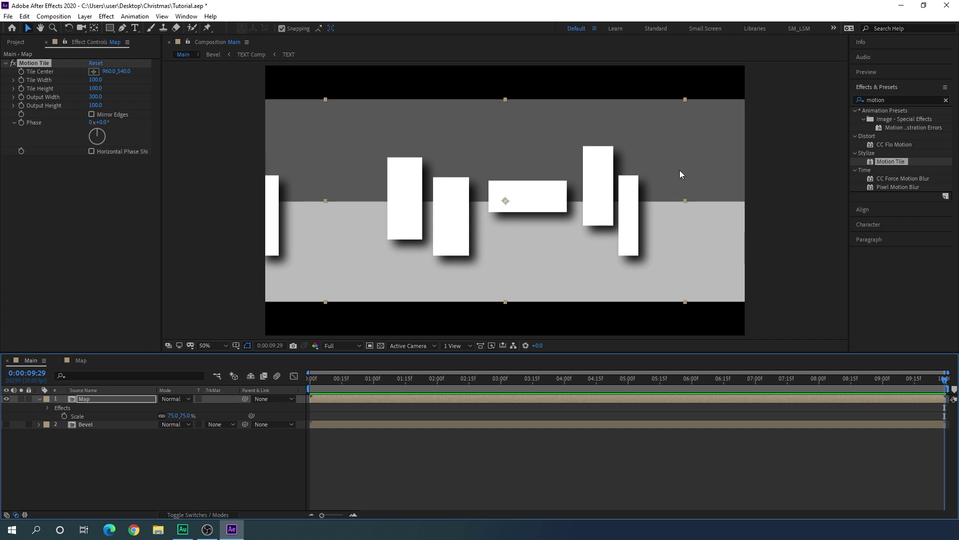
pyautogui.click(26, 71)
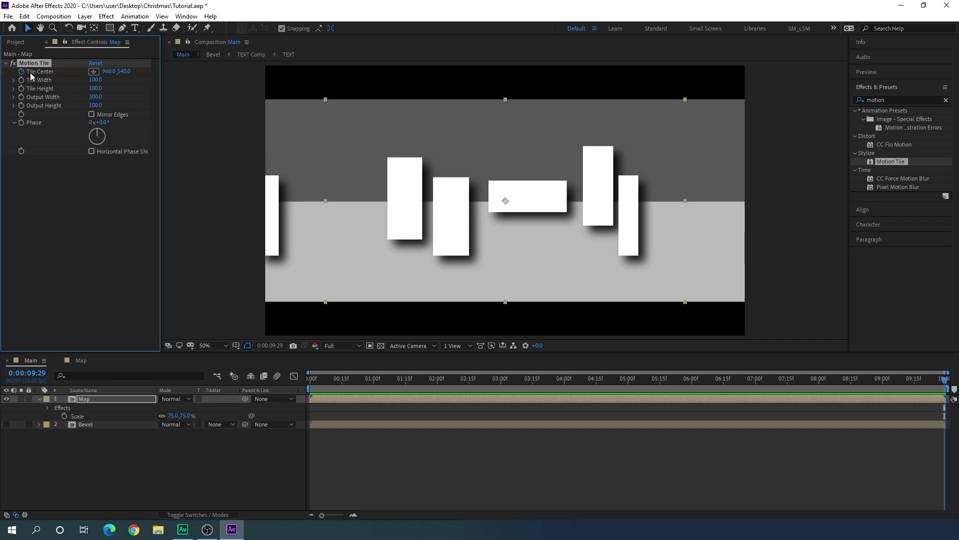
pyautogui.click(107, 71)
pyautogui.write('2500')
pyautogui.press('Return')
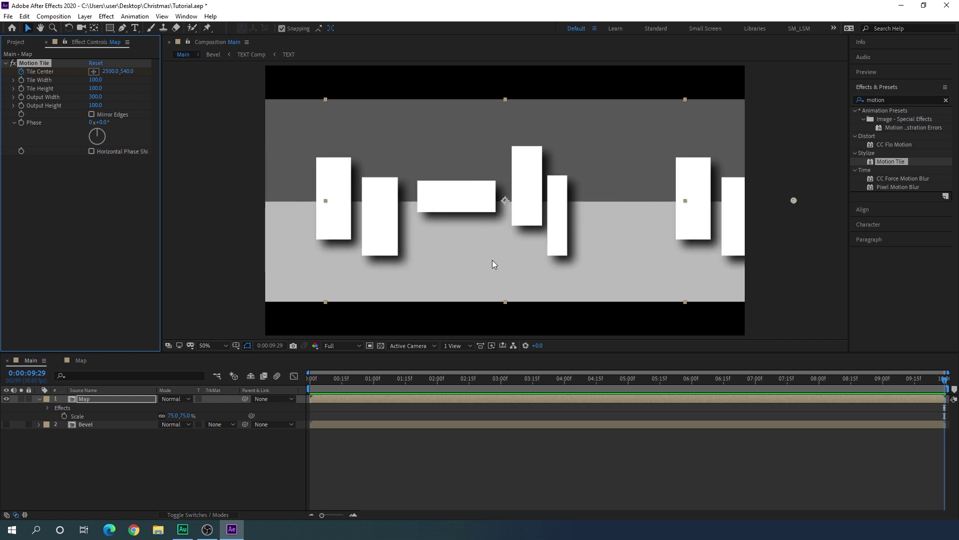
# - Keyframe the horizontal Tile Center value at 1500 at 0:00:00:00 and preview the sliding motion
pyautogui.moveTo(566, 379); pyautogui.dragTo(294, 382)
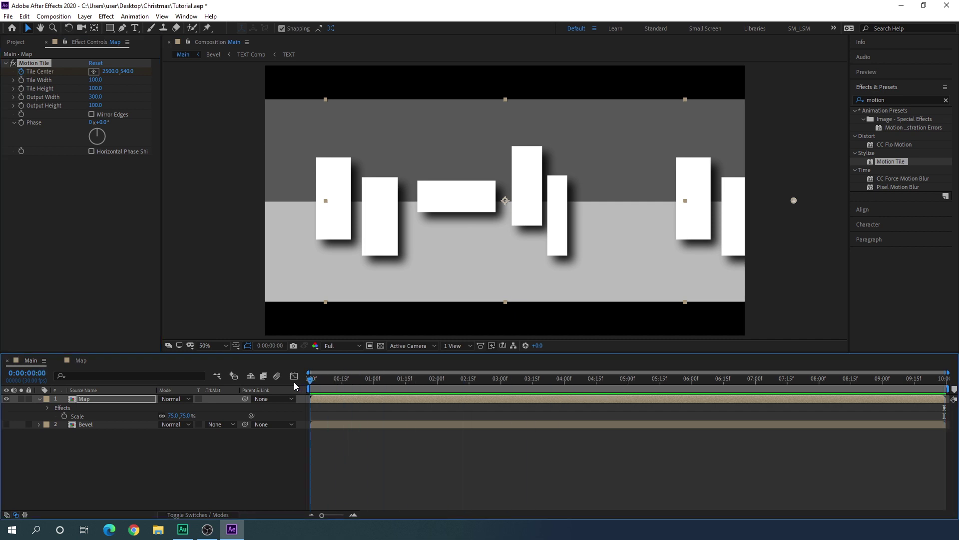
pyautogui.click(107, 74)
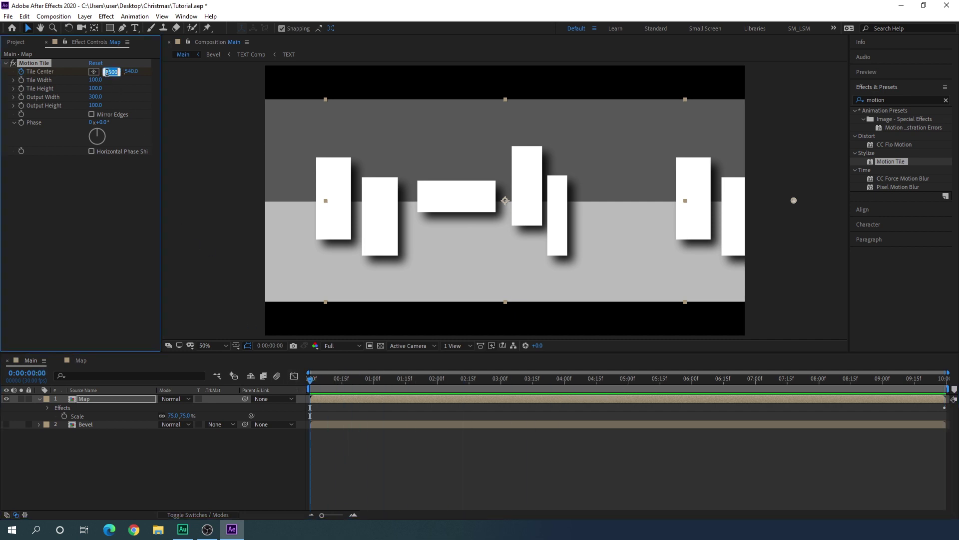
pyautogui.write('1500')
pyautogui.press('Return')
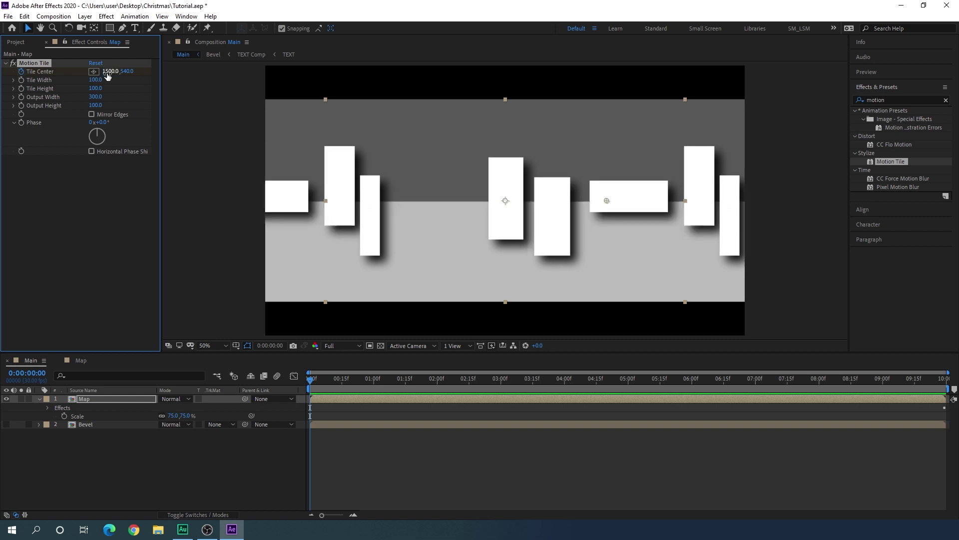
pyautogui.moveTo(323, 385); pyautogui.dragTo(828, 388)
pyautogui.press('space')
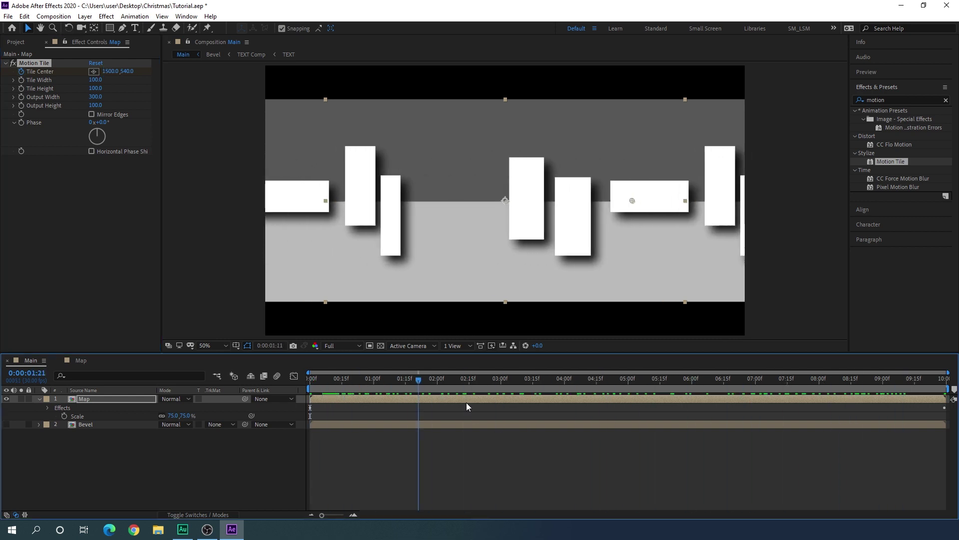
# - Collapse the Map layer and pre-compose it as Reflection with all attributes moved into the new composition
pyautogui.click(39, 400)
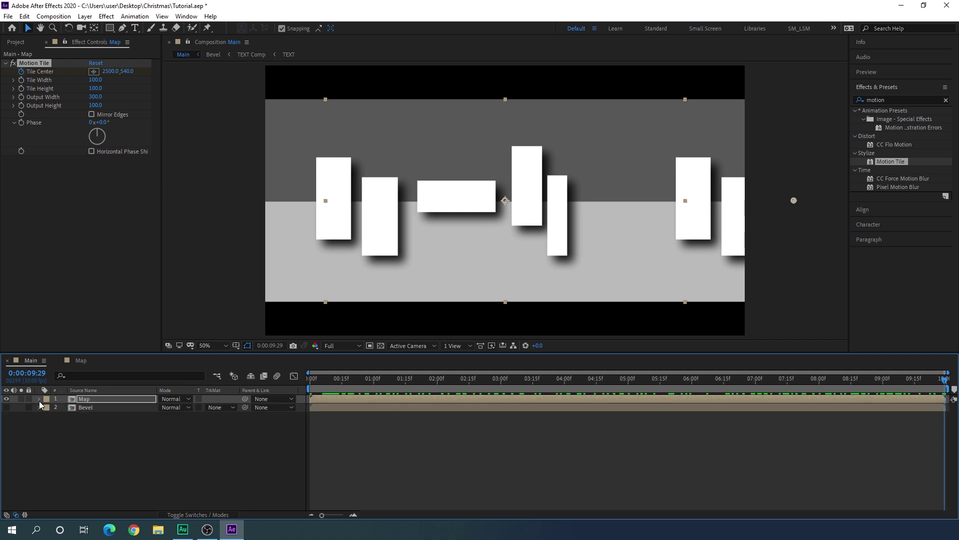
pyautogui.click(96, 399)
pyautogui.rightClick(103, 399)
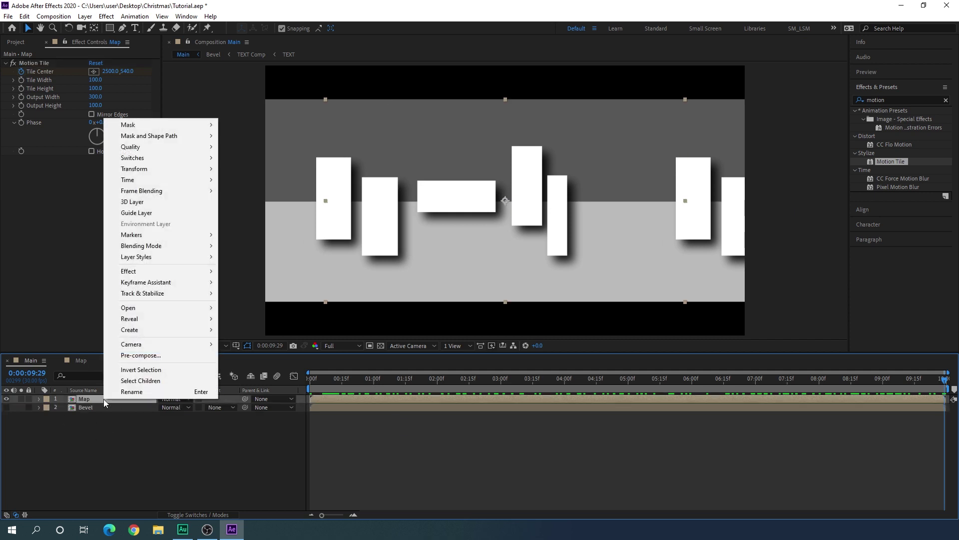
pyautogui.click(146, 355)
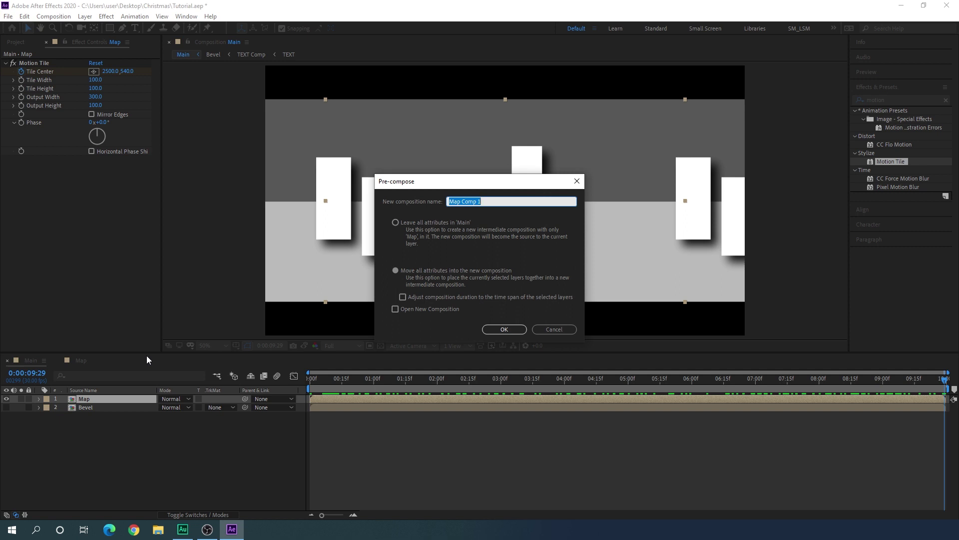
pyautogui.write('Reflection')
pyautogui.click(503, 329)
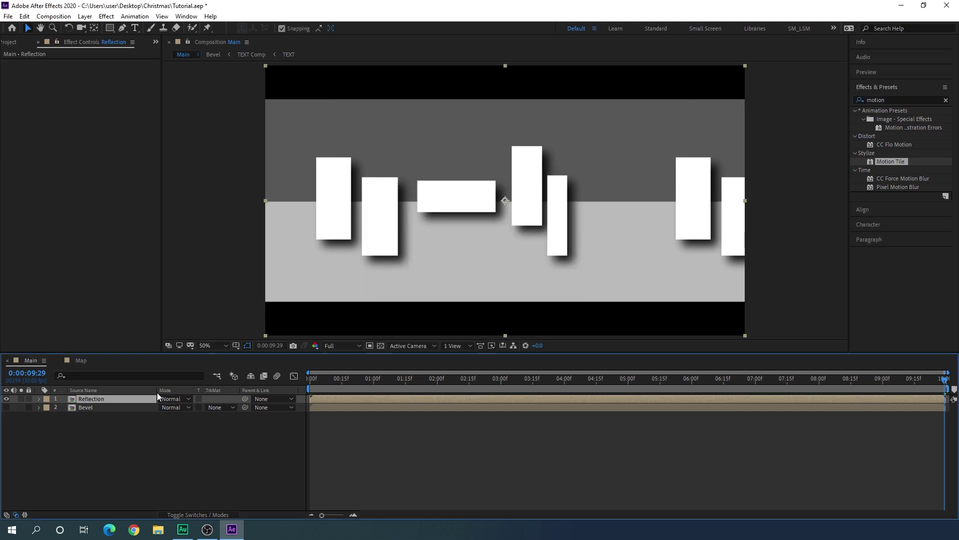
# - Add TEXT Comp above the Reflection layer, use it as Reflection's alpha matte, and check the result at 0:00:06:06
pyautogui.click(11, 42)
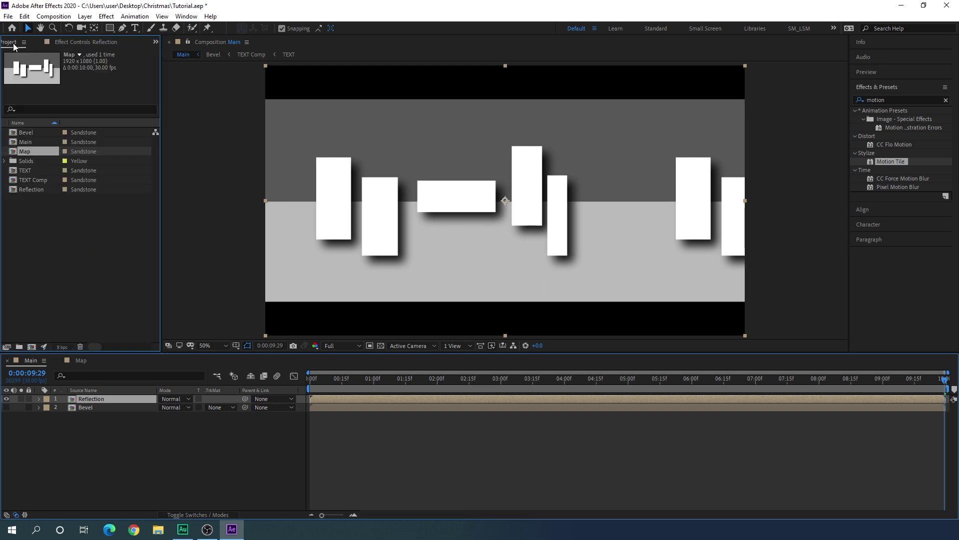
pyautogui.moveTo(34, 191); pyautogui.dragTo(107, 396)
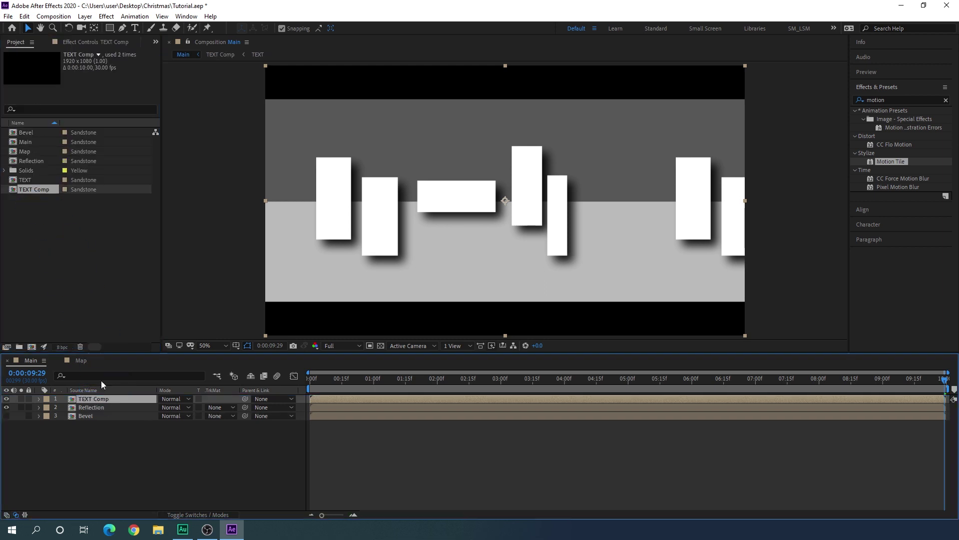
pyautogui.click(97, 407)
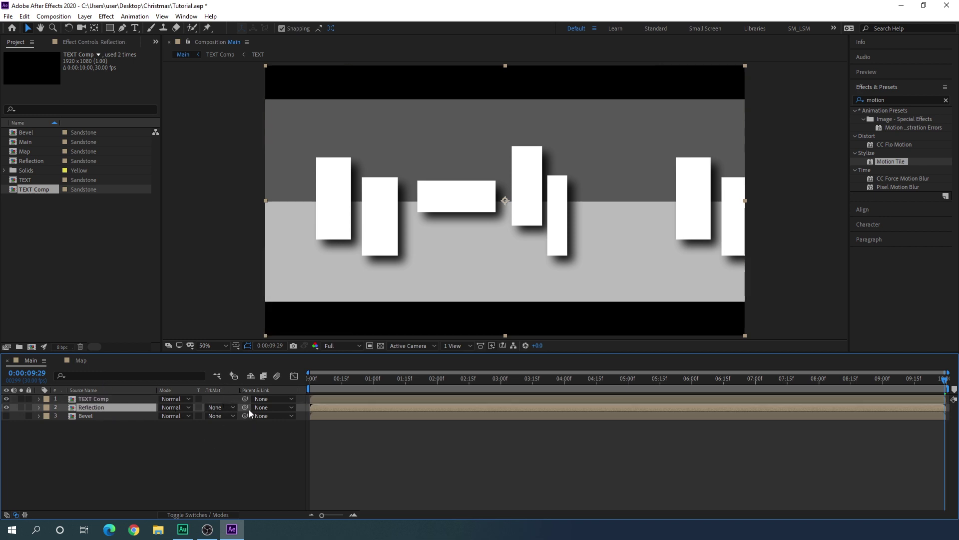
pyautogui.click(220, 408)
pyautogui.click(237, 432)
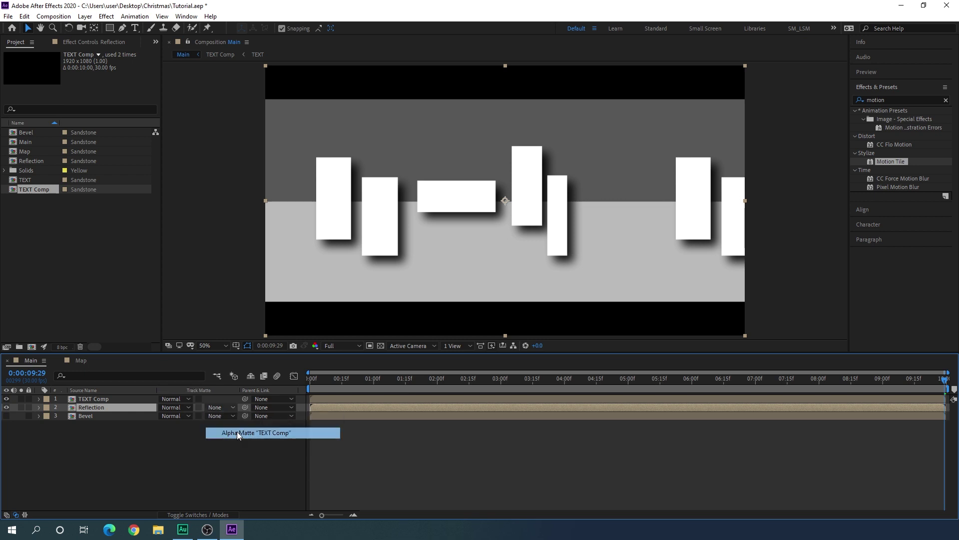
pyautogui.moveTo(349, 379); pyautogui.dragTo(705, 386)
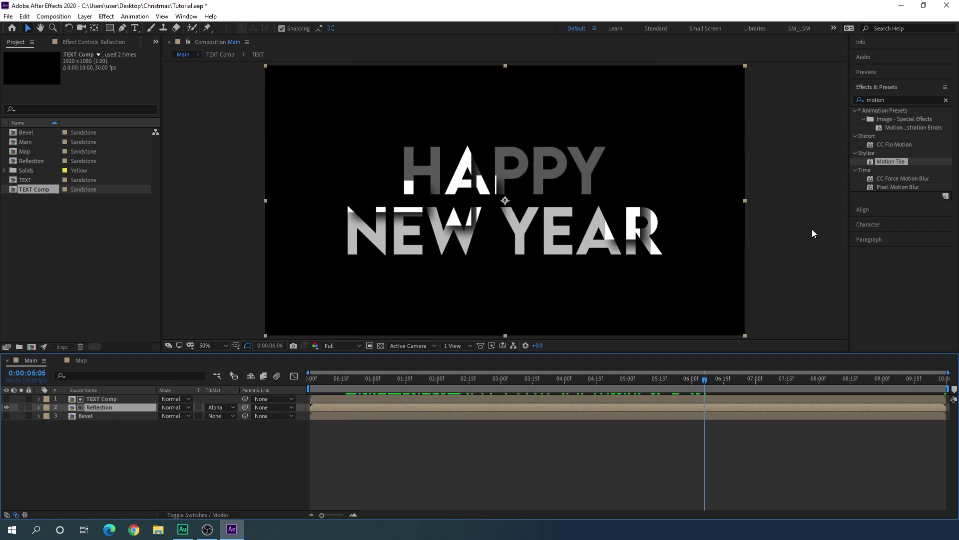
# - Find the CC Glass effect and apply it to the Reflection layer
pyautogui.click(945, 99)
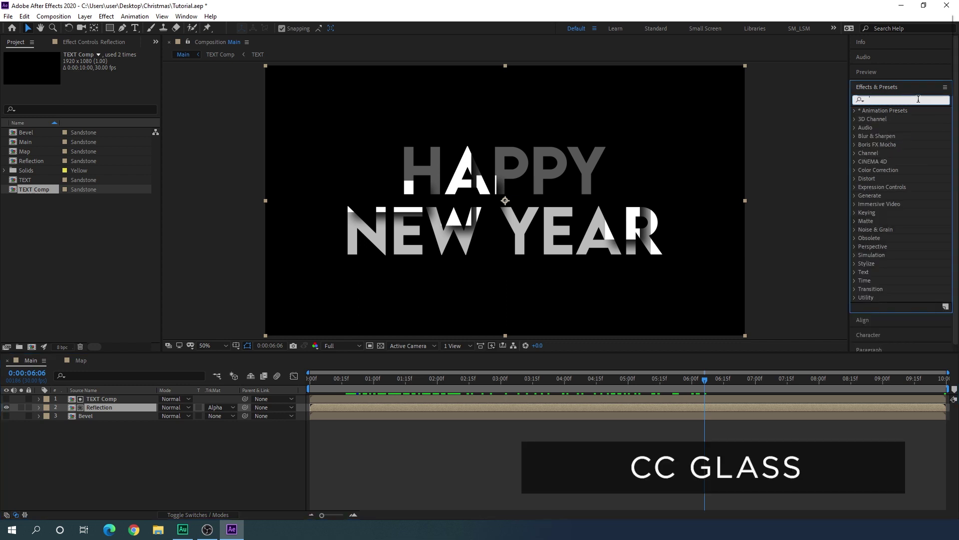
pyautogui.write('cc gl')
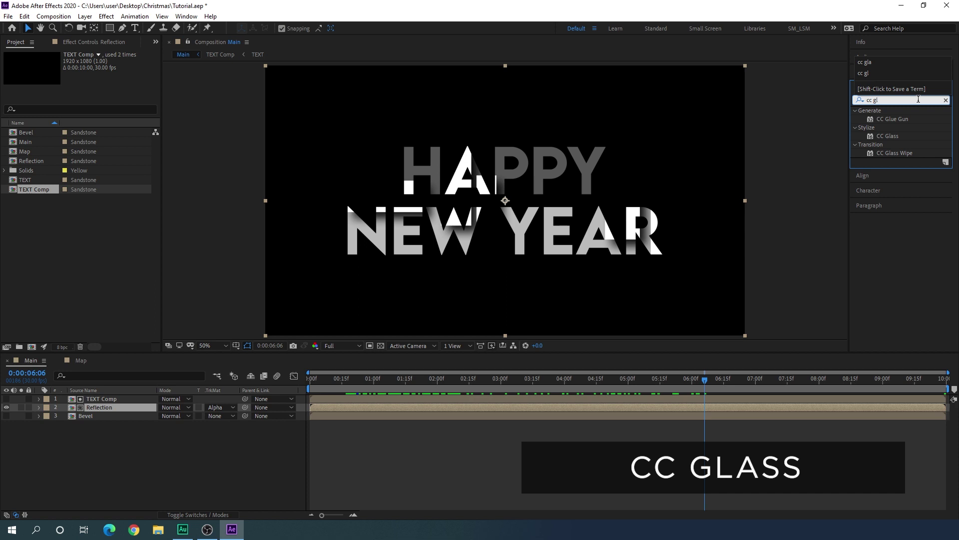
pyautogui.moveTo(887, 136); pyautogui.dragTo(119, 408)
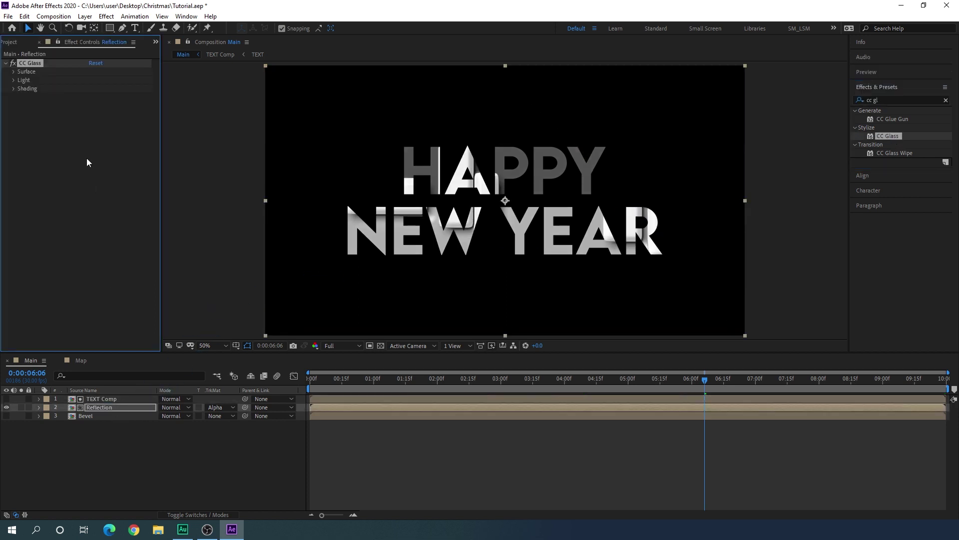
# - Set CC Glass's surface Bump Map to the Bevel layer and its Property to Luminance
pyautogui.click(14, 72)
pyautogui.click(109, 81)
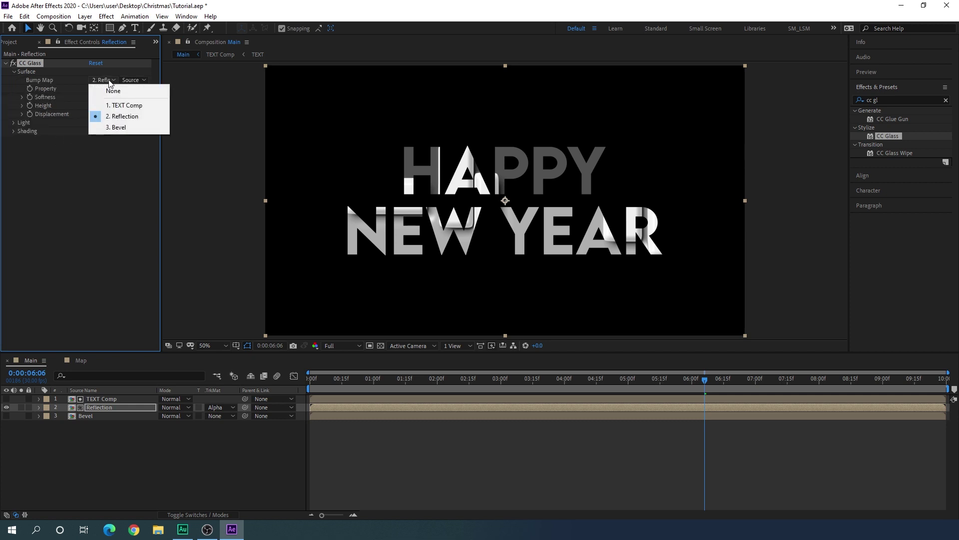
pyautogui.click(120, 127)
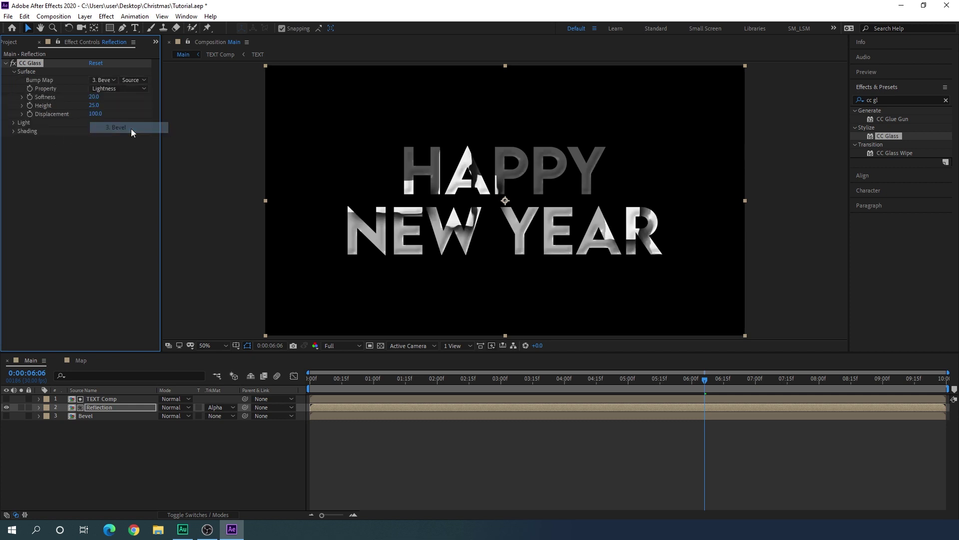
pyautogui.click(109, 89)
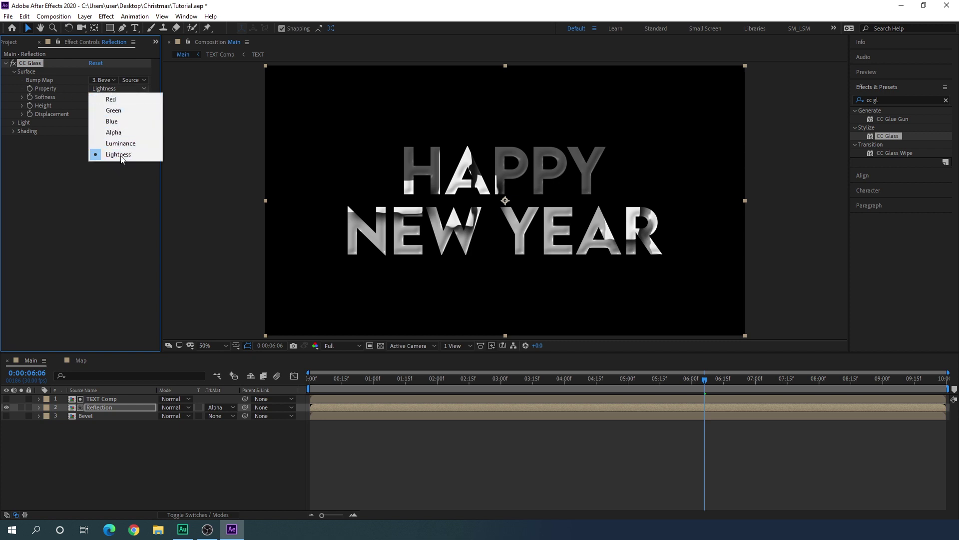
pyautogui.click(123, 145)
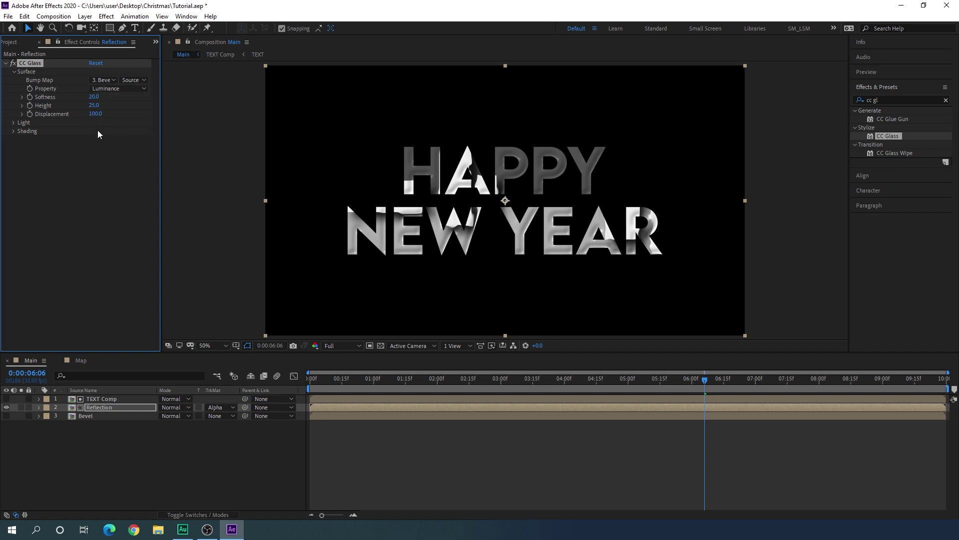
# - Set the CC Glass surface Softness to 9, Height to 100 and Displacement to 150, and preview the reflections through 0:00:06:09
pyautogui.click(95, 97)
pyautogui.write('9')
pyautogui.press('Return')
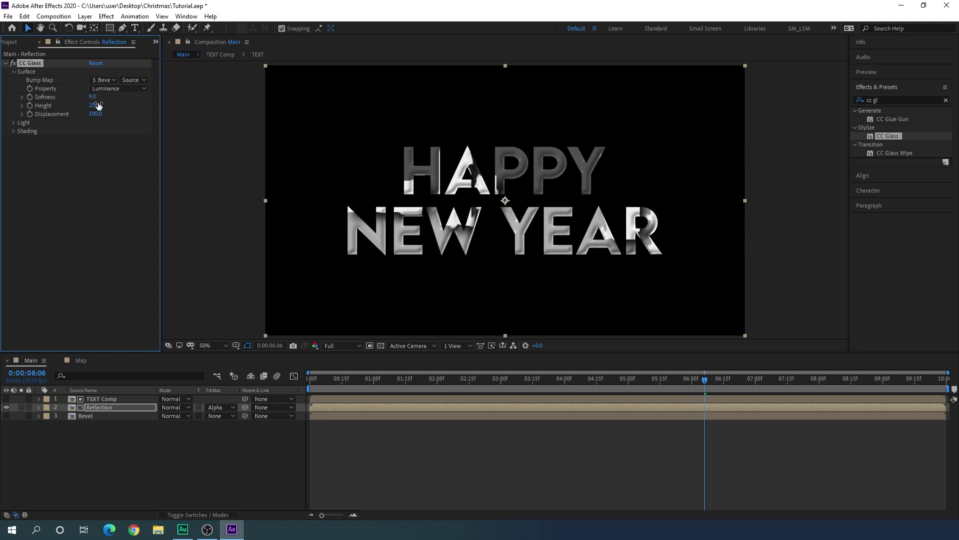
pyautogui.moveTo(93, 106); pyautogui.dragTo(111, 107)
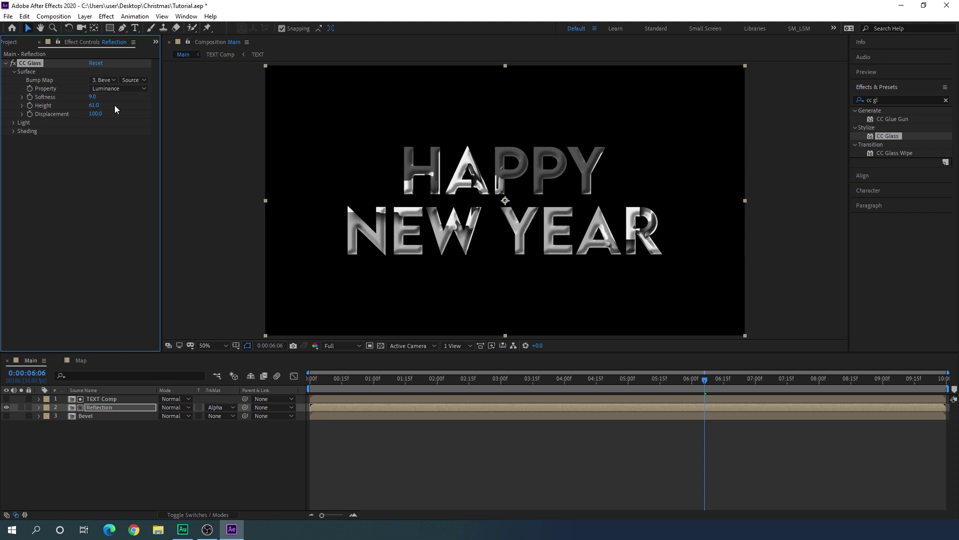
pyautogui.click(97, 105)
pyautogui.write('100')
pyautogui.press('Return')
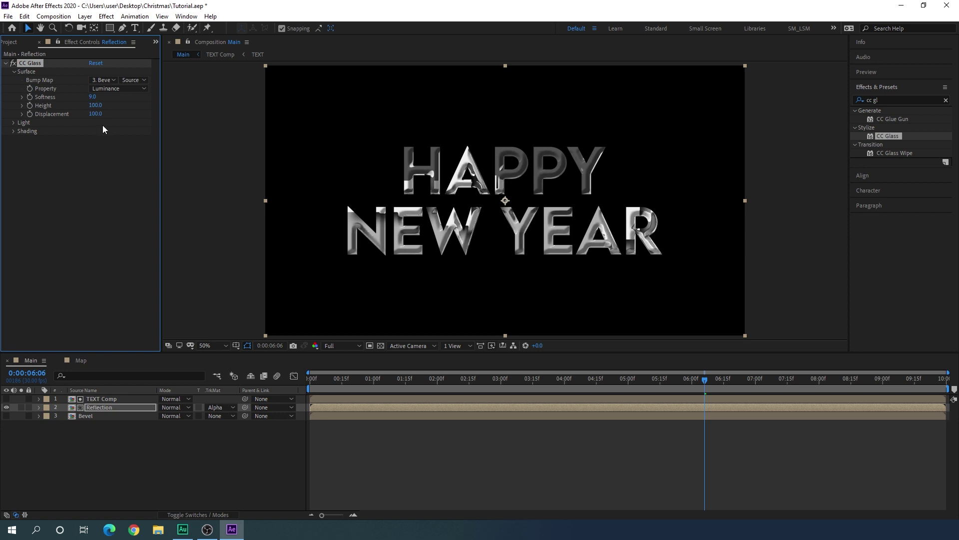
pyautogui.click(97, 114)
pyautogui.write('150')
pyautogui.press('Return')
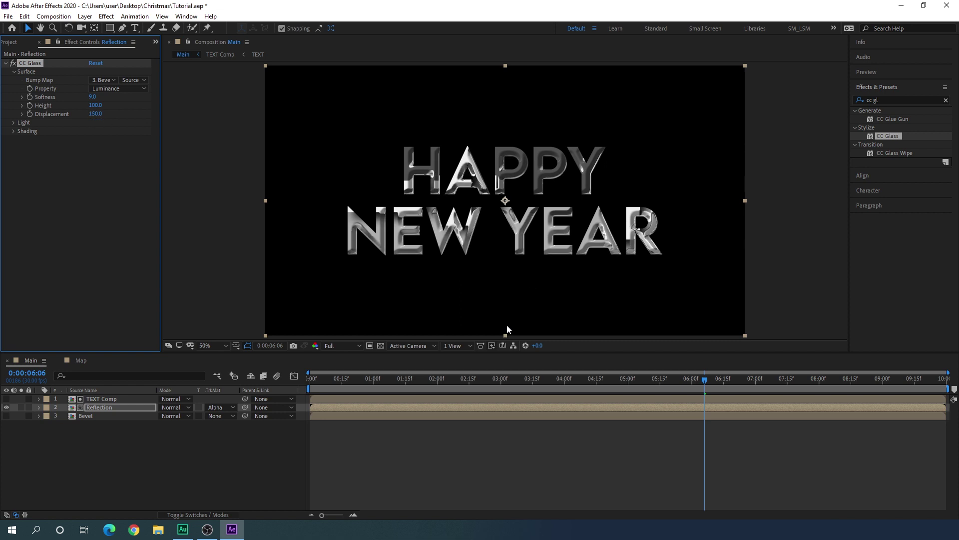
pyautogui.moveTo(531, 384); pyautogui.dragTo(713, 403)
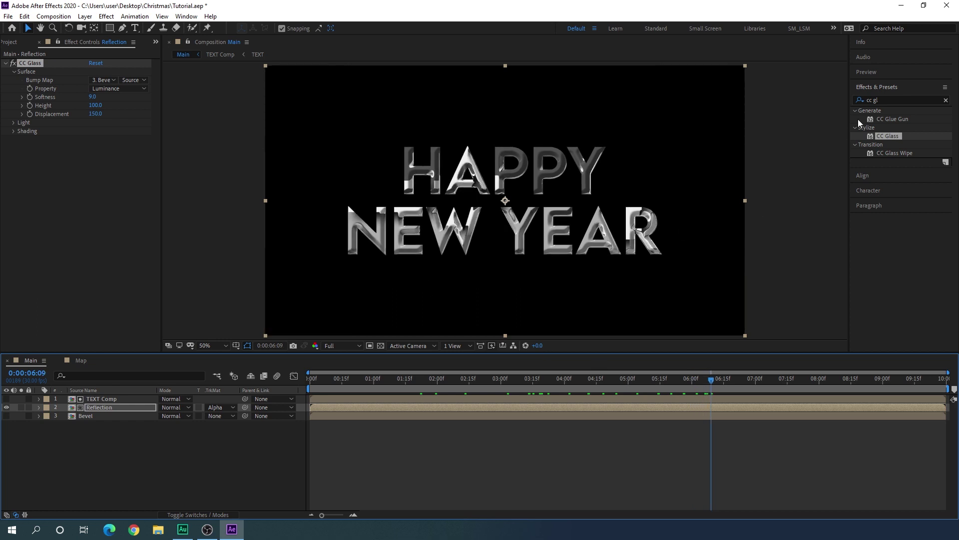
# - Find the CC Blobbylize effect and apply it to the Reflection layer
pyautogui.click(946, 100)
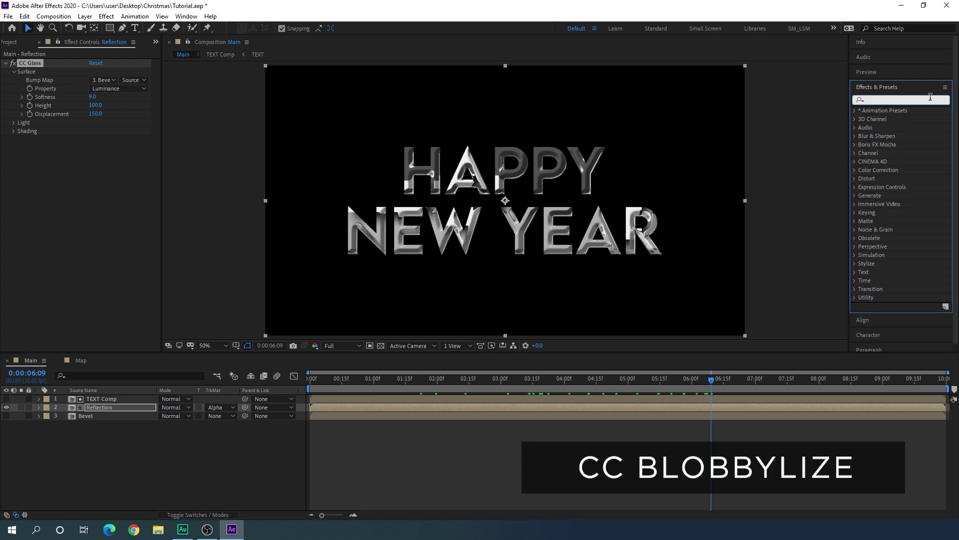
pyautogui.write('cc bl')
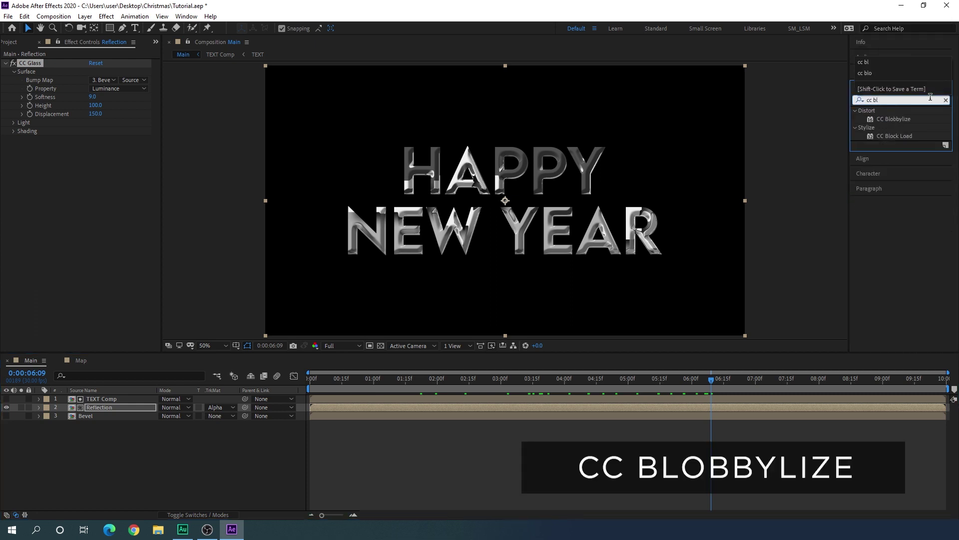
pyautogui.moveTo(905, 125); pyautogui.dragTo(114, 258)
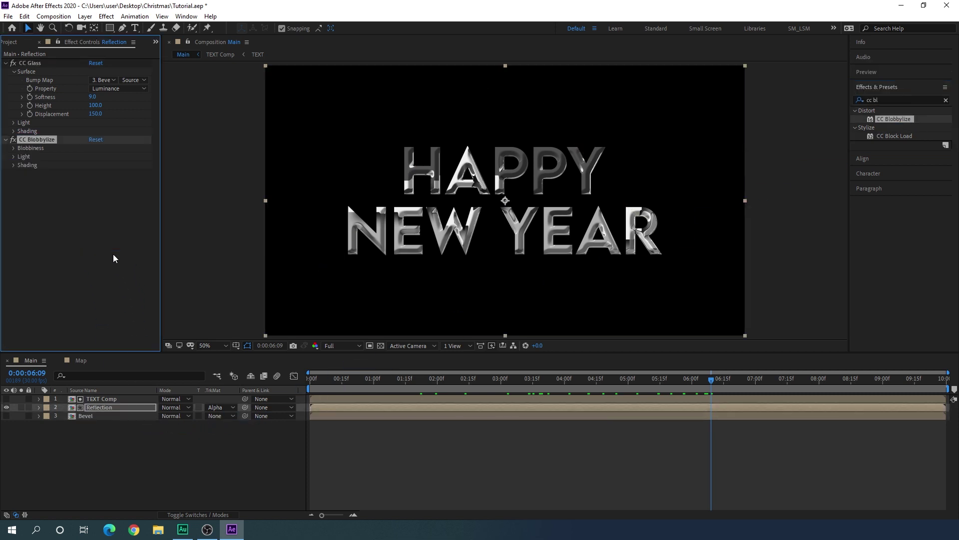
# - Set CC Blobbylize's Blob Layer to Bevel and its Property to Alpha
pyautogui.click(13, 148)
pyautogui.click(104, 156)
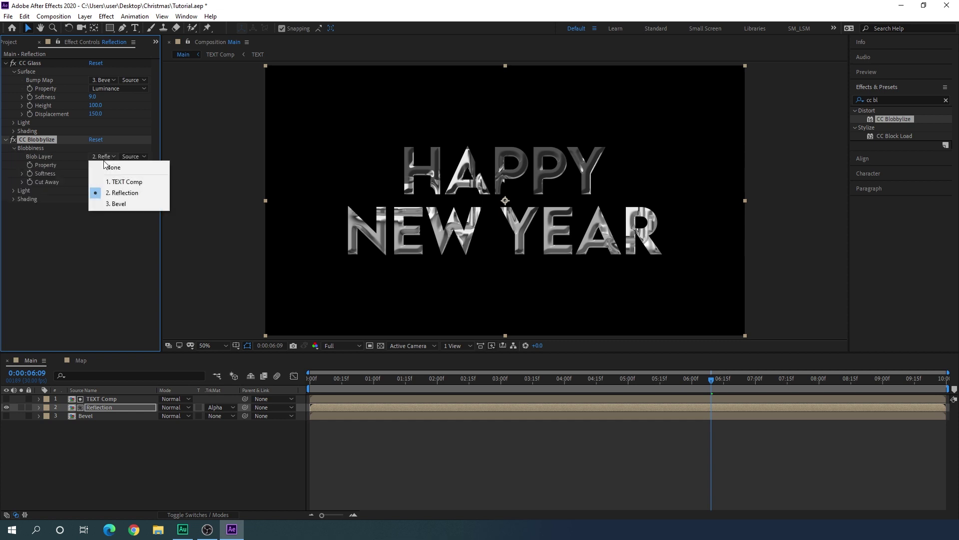
pyautogui.click(119, 204)
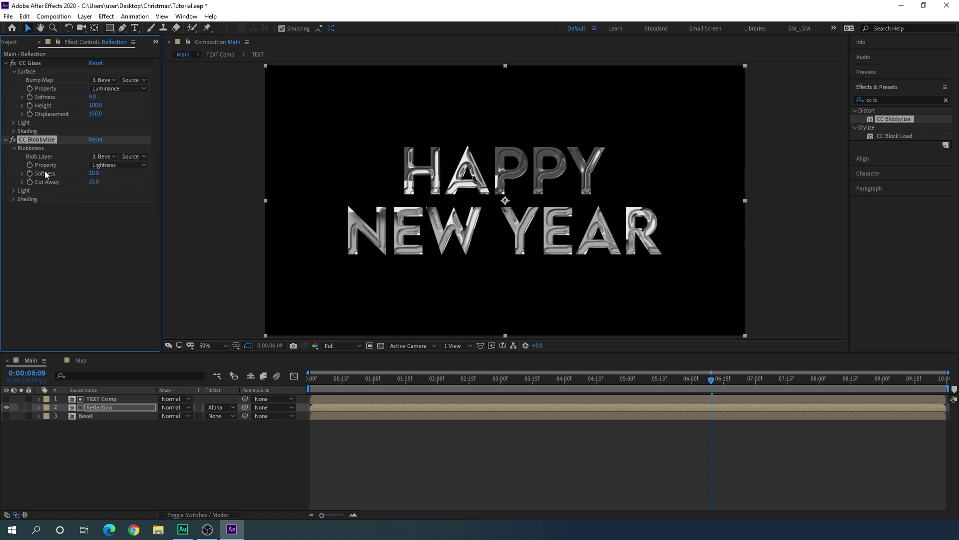
pyautogui.click(123, 165)
pyautogui.click(120, 209)
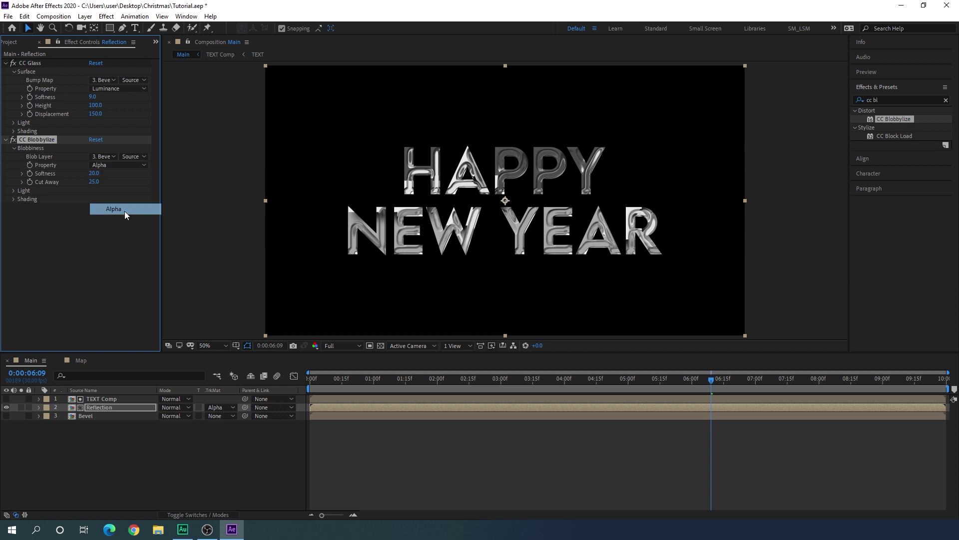
# - Set the CC Blobbylize Softness to 6, preview the title at 100% up to 0:00:08:14, and fit the composition in view
pyautogui.click(95, 173)
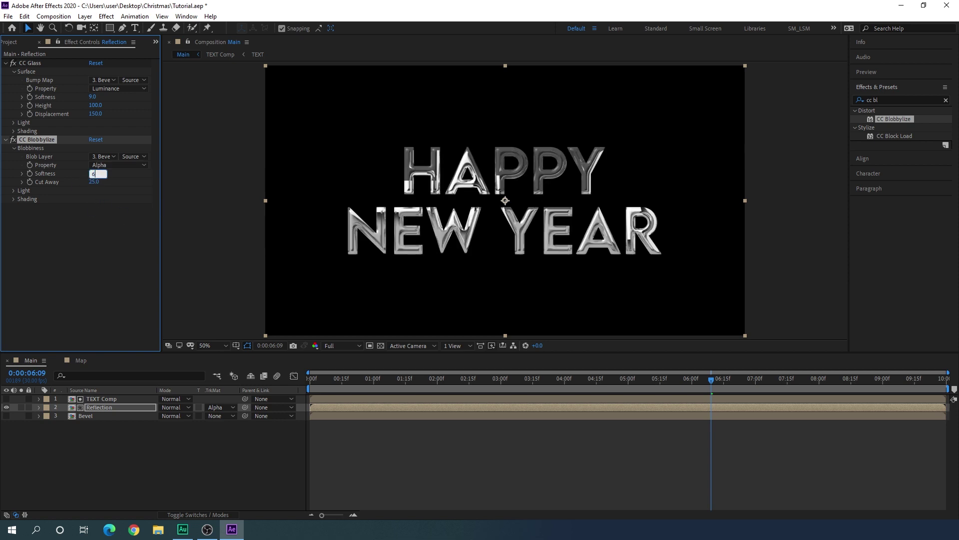
pyautogui.write('6')
pyautogui.press('Return')
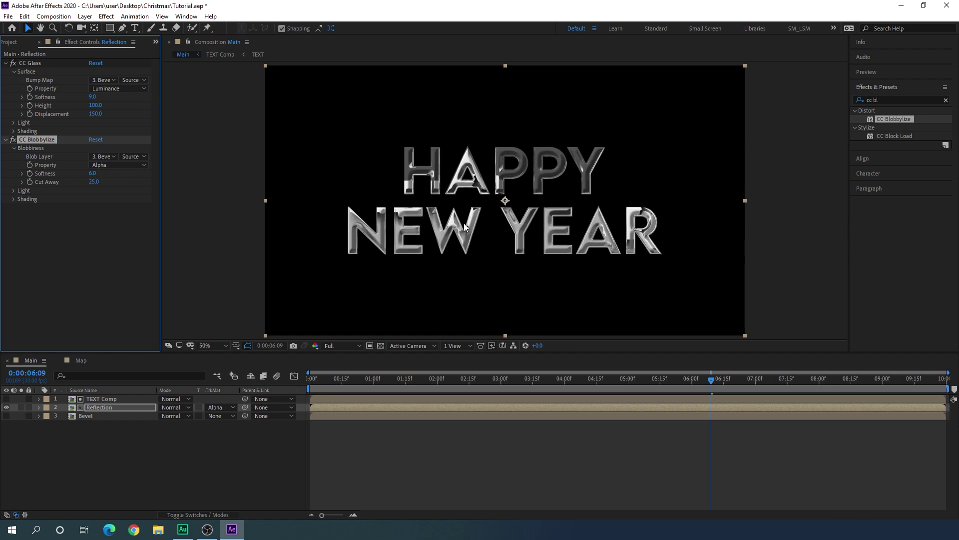
pyautogui.press('/')
pyautogui.moveTo(541, 391); pyautogui.dragTo(852, 396)
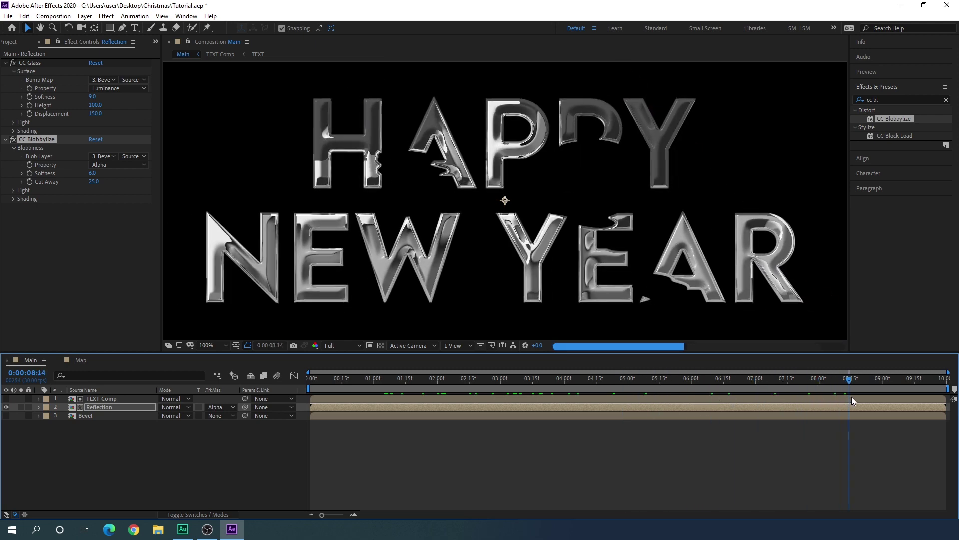
pyautogui.click(210, 343)
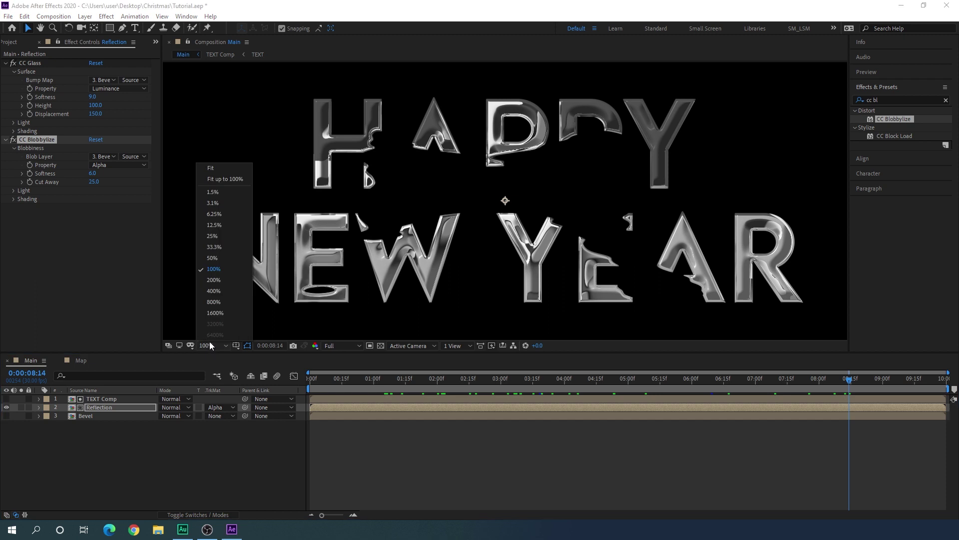
pyautogui.click(221, 167)
# - Pre-compose all three layers as Animation with all attributes moved, and check the title up to 0:00:04:22
pyautogui.hotkey('ctrl', 'a')
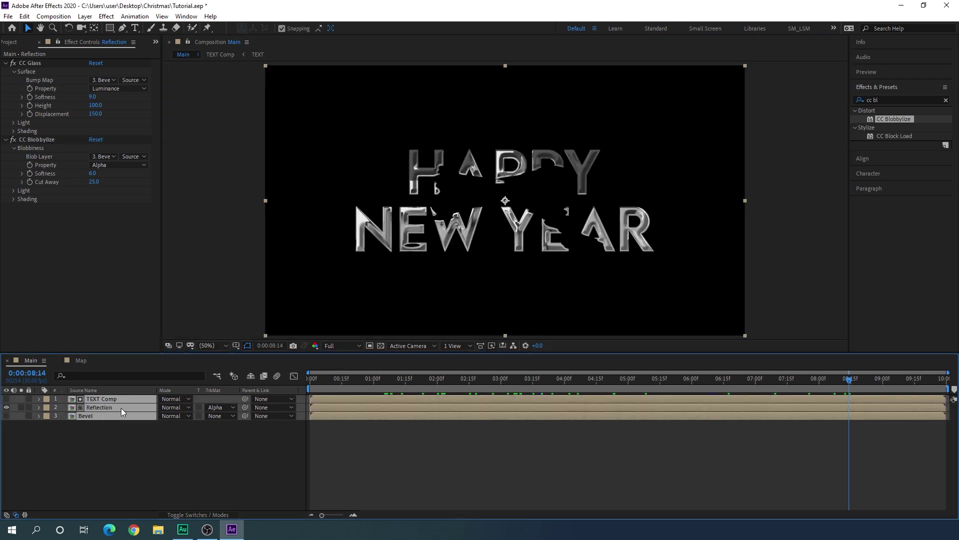
pyautogui.rightClick(128, 409)
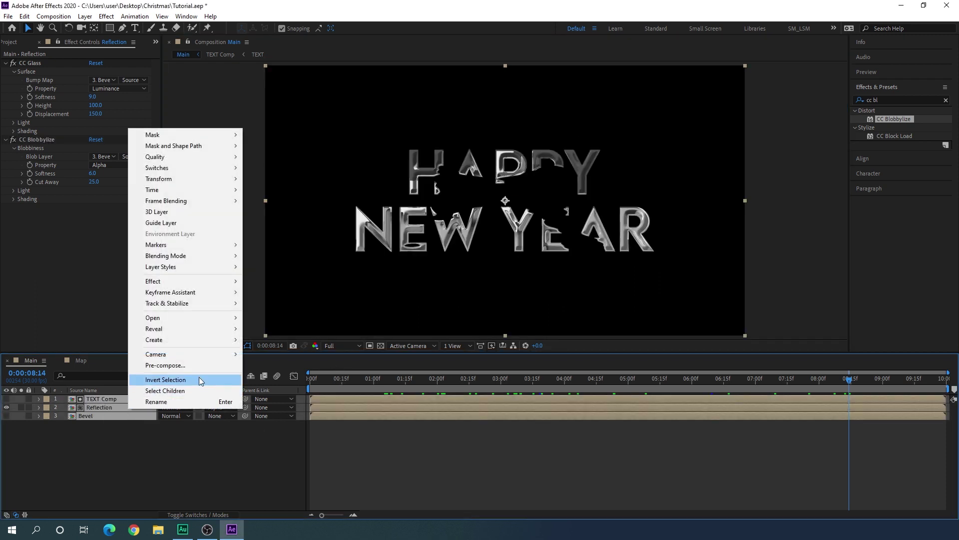
pyautogui.click(165, 366)
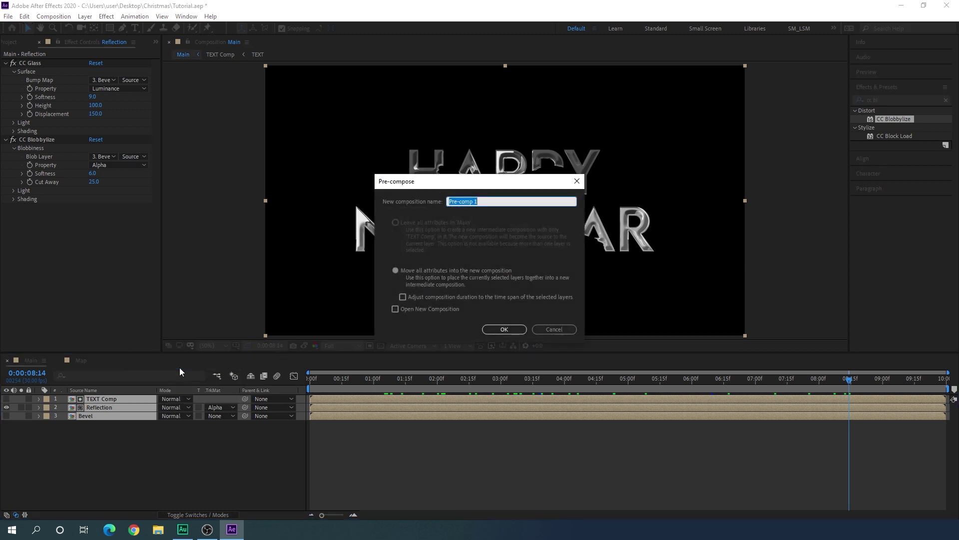
pyautogui.press('BackSpace')
pyautogui.click(507, 329)
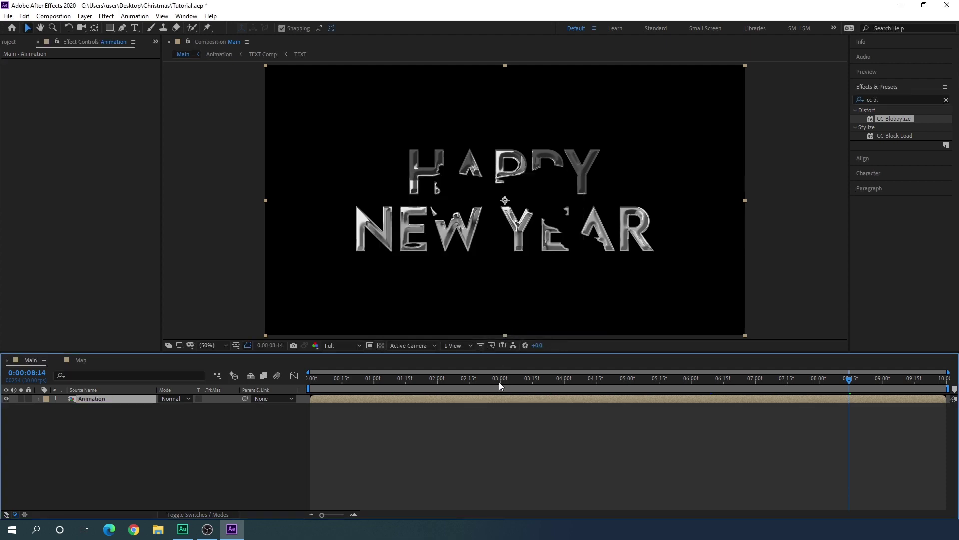
pyautogui.moveTo(498, 382); pyautogui.dragTo(612, 386)
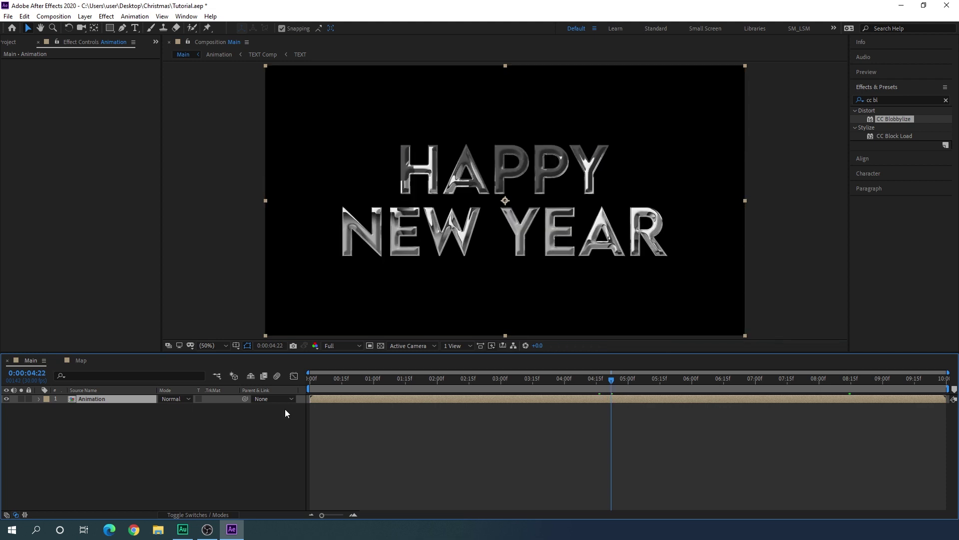
# - Create a 1920 x 1080 white solid and place it beneath the Animation layer
pyautogui.click(218, 414)
pyautogui.click(85, 16)
pyautogui.moveTo(122, 30)
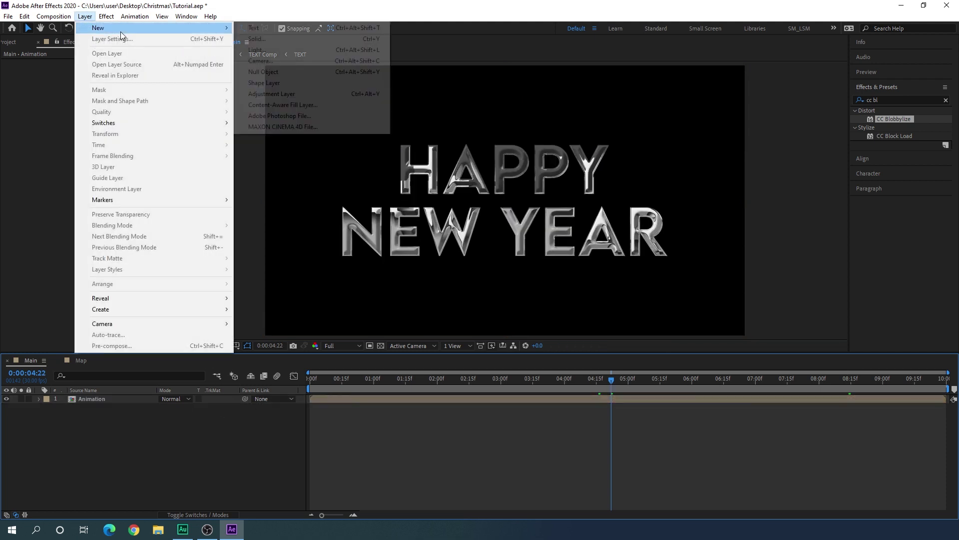
pyautogui.click(283, 39)
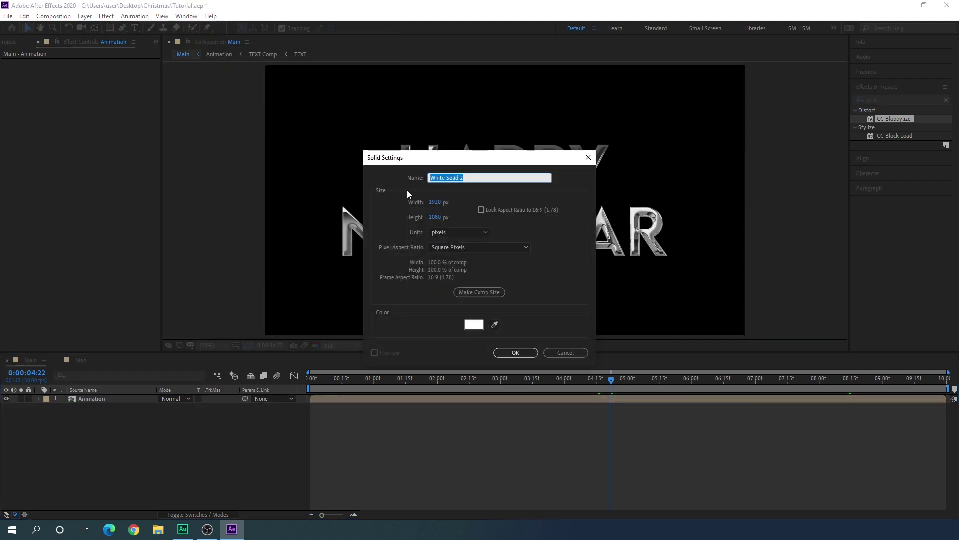
pyautogui.click(516, 353)
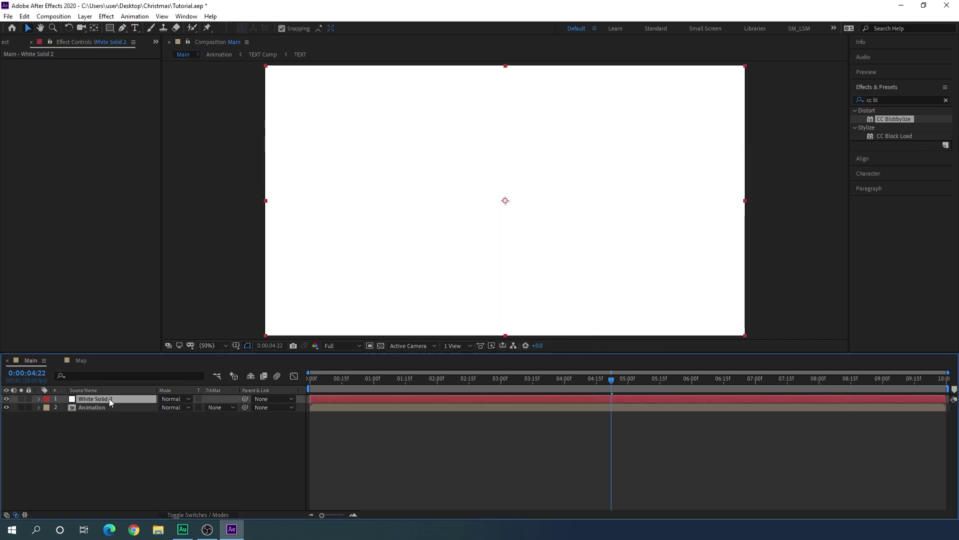
pyautogui.moveTo(108, 397); pyautogui.dragTo(121, 430)
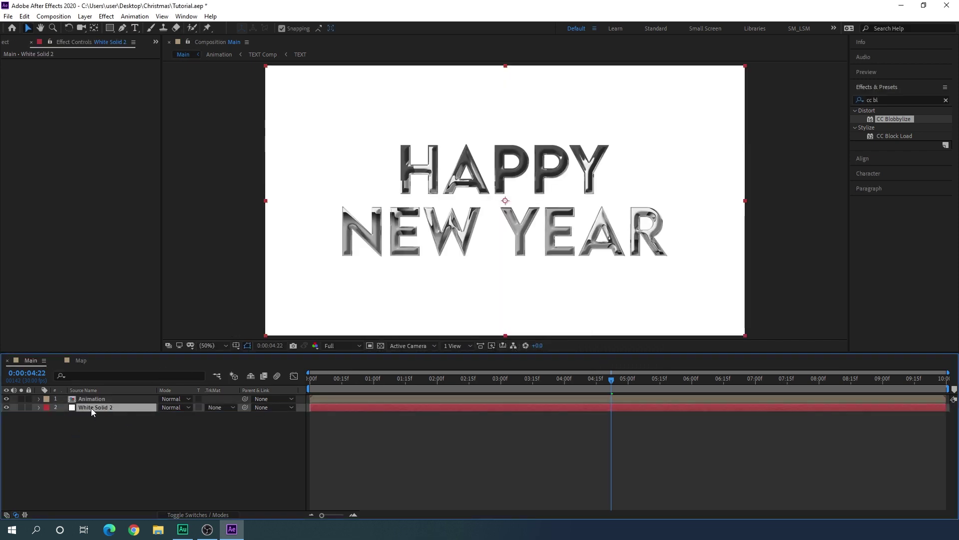
# - Rename the white solid layer as BG
pyautogui.rightClick(111, 407)
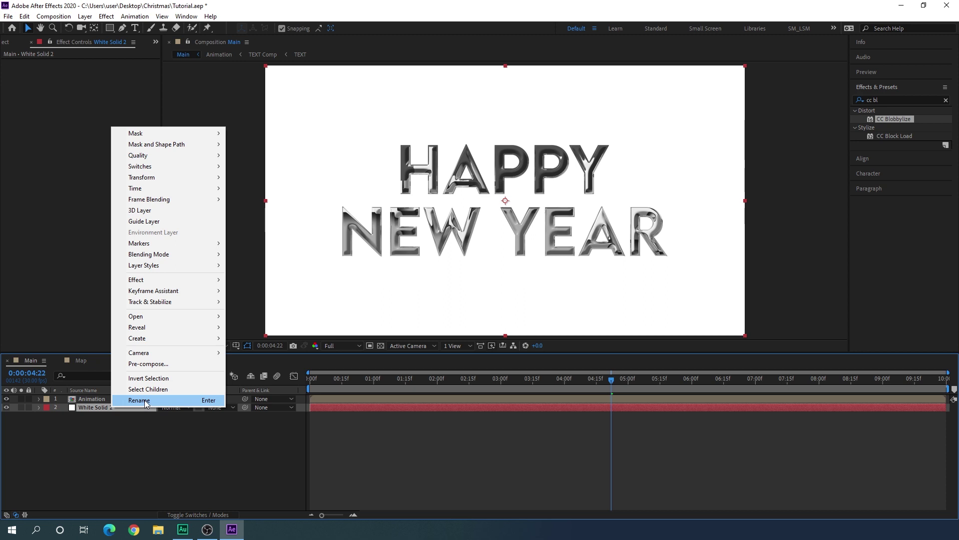
pyautogui.click(145, 399)
pyautogui.press('BackSpace')
pyautogui.write('B')
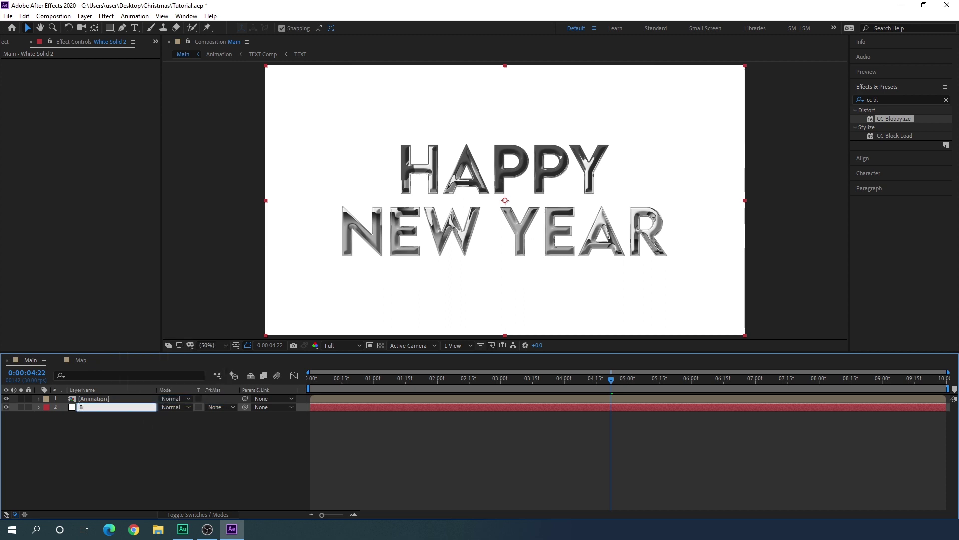
pyautogui.write('G')
pyautogui.press('Return')
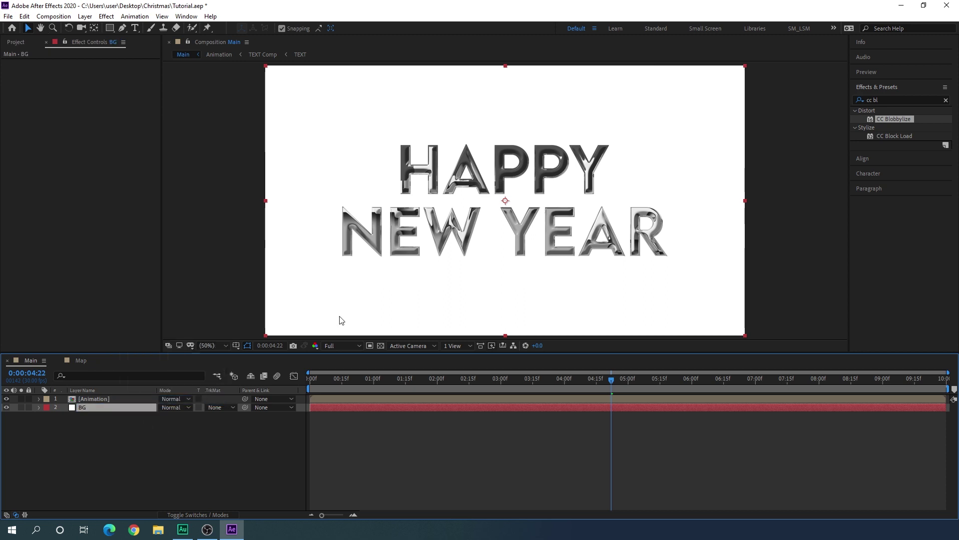
# - Find the Gradient Ramp effect and apply it to the BG layer
pyautogui.click(945, 99)
pyautogui.write('ramp')
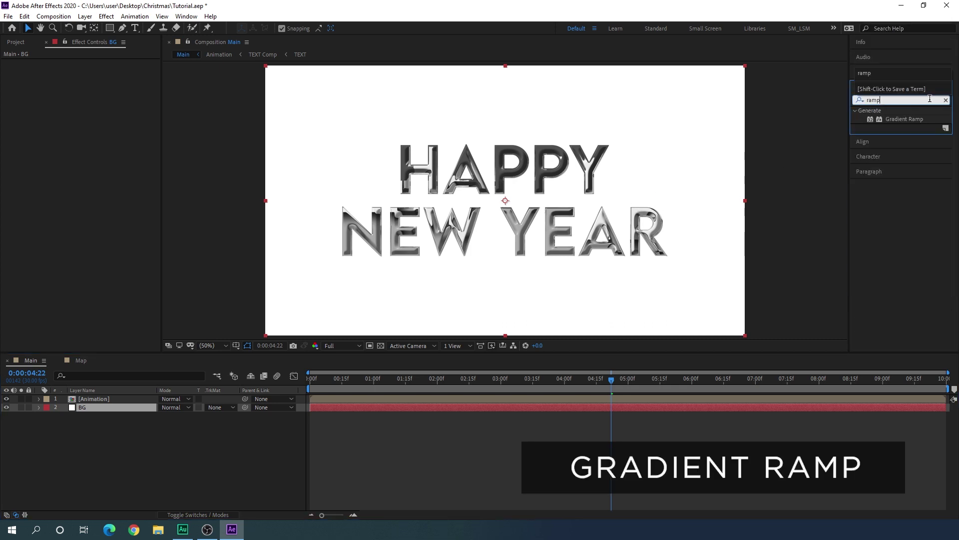
pyautogui.moveTo(915, 115); pyautogui.dragTo(116, 409)
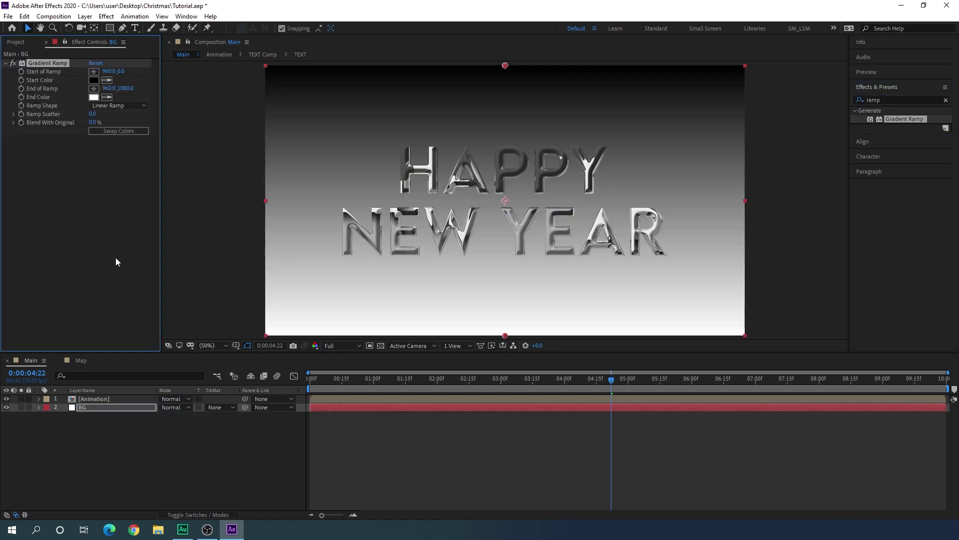
# - Swap the Gradient Ramp's start and end colors and set its shape to Radial Ramp
pyautogui.click(133, 130)
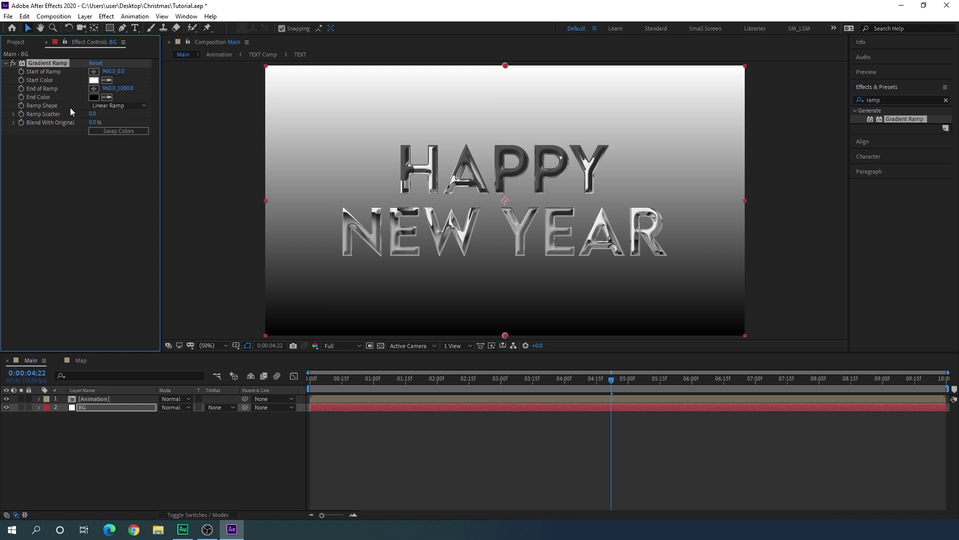
pyautogui.click(113, 105)
pyautogui.click(124, 129)
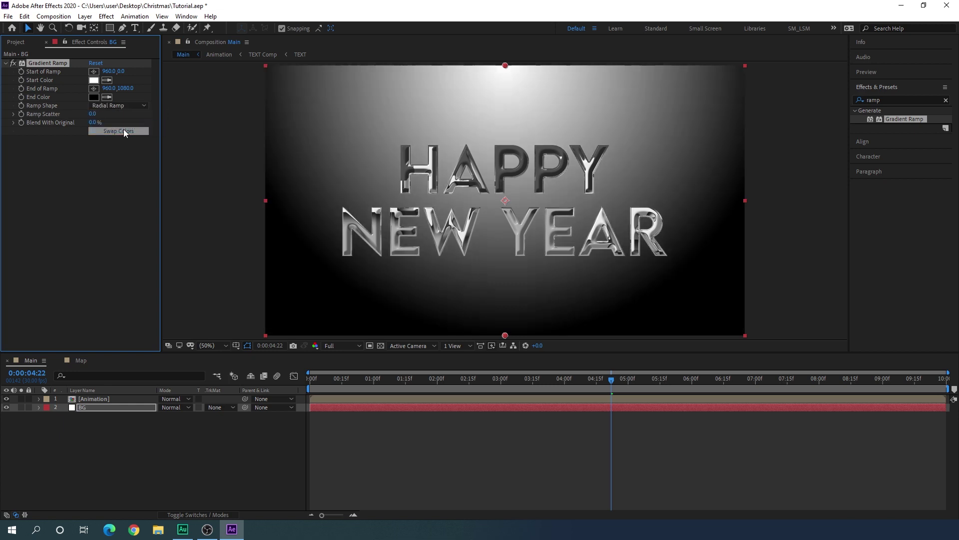
# - Set the Gradient Ramp's start color on the BG layer to dark gray 484848
pyautogui.click(94, 80)
pyautogui.moveTo(653, 310); pyautogui.dragTo(596, 378)
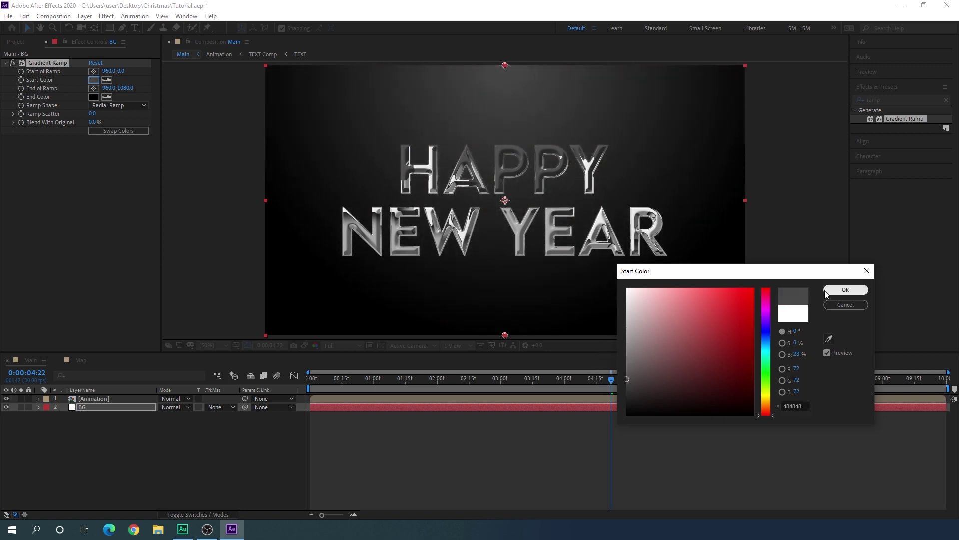
pyautogui.click(845, 290)
# - Find the Drop Shadow effect and apply it to the Animation layer
pyautogui.click(100, 399)
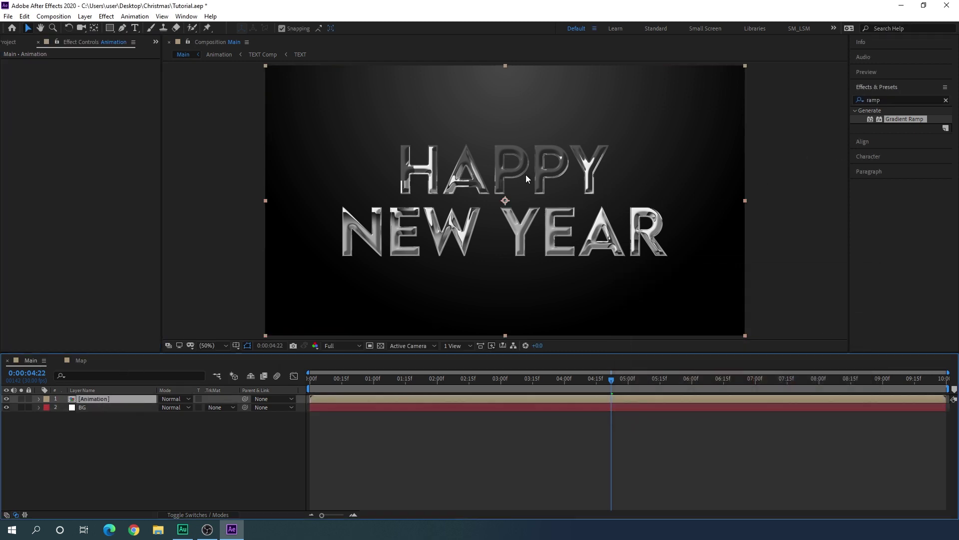
pyautogui.click(909, 98)
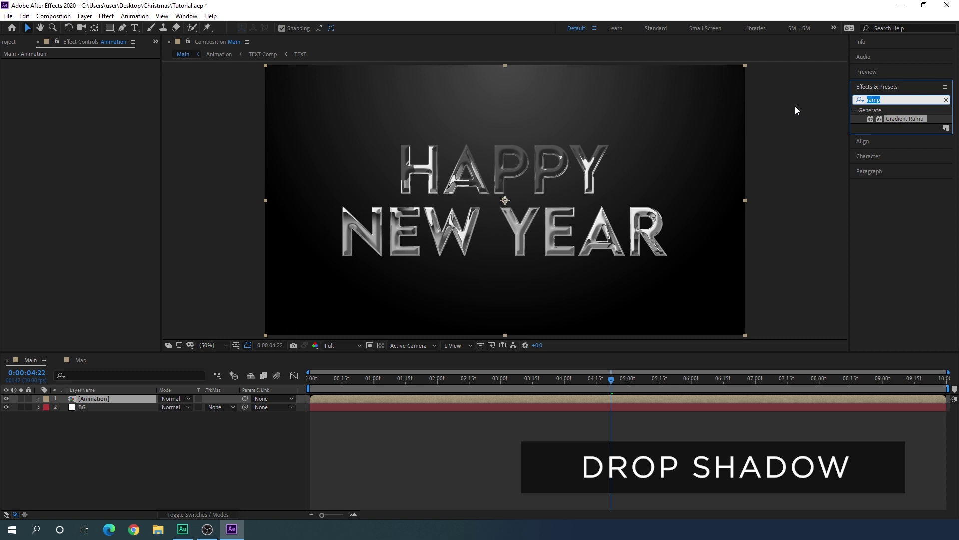
pyautogui.write('drop')
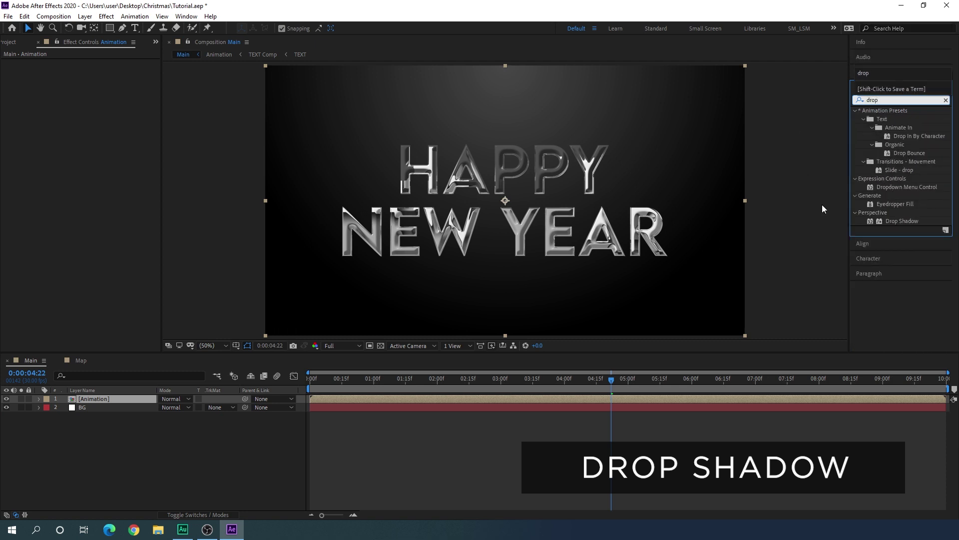
pyautogui.moveTo(894, 222); pyautogui.dragTo(125, 401)
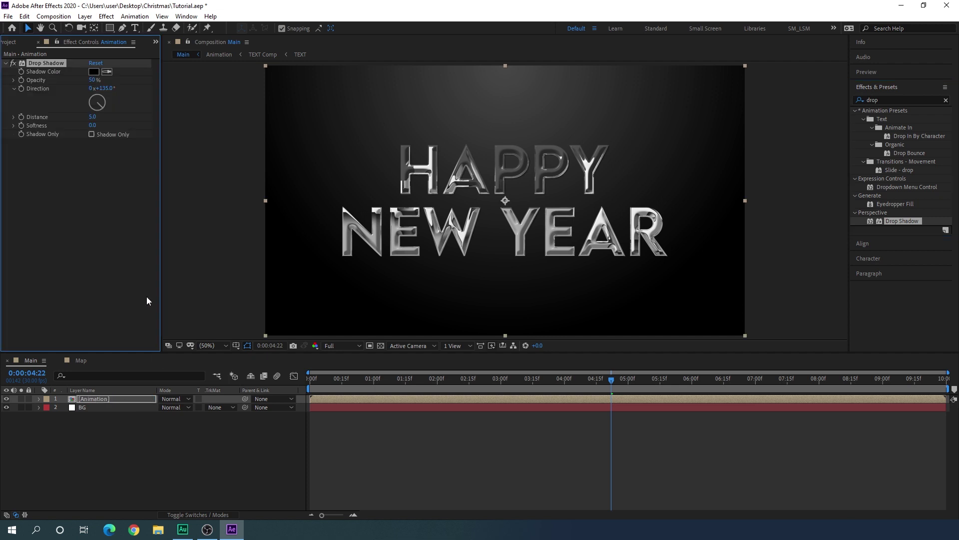
# - Set the Drop Shadow's distance to 20, softness to 50 and opacity to 70%, and check the shadow on the text
pyautogui.moveTo(93, 117)
pyautogui.mouseDown()
pyautogui.moveTo(106, 117)
pyautogui.moveTo(97, 120)
pyautogui.mouseUp()
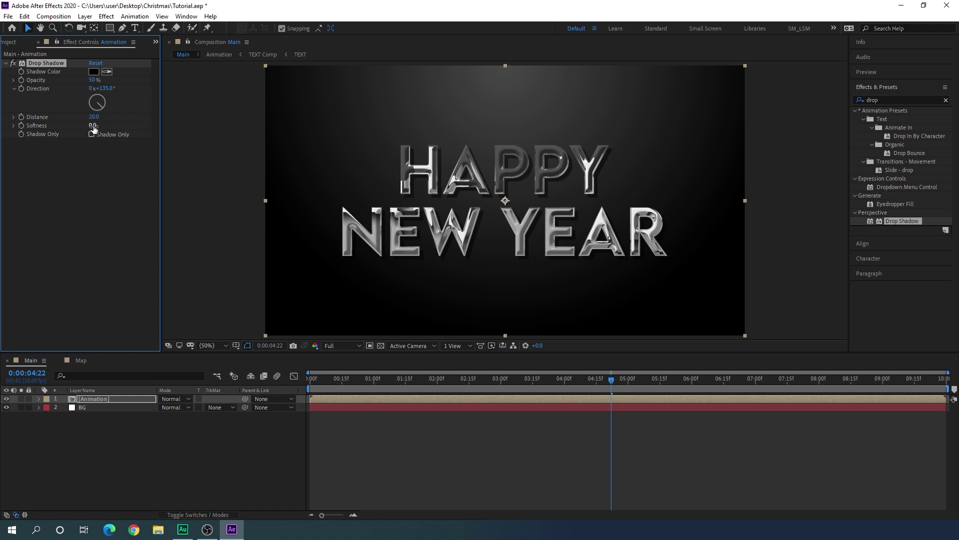
pyautogui.click(94, 125)
pyautogui.write('50')
pyautogui.press('Return')
pyautogui.click(92, 79)
pyautogui.write('70')
pyautogui.press('Return')
pyautogui.press('/')
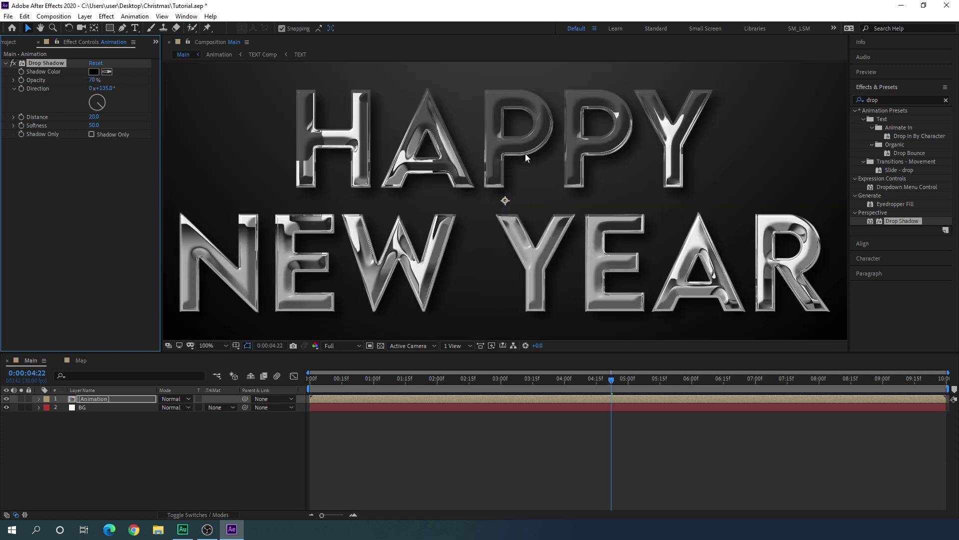
pyautogui.moveTo(585, 385); pyautogui.dragTo(559, 385)
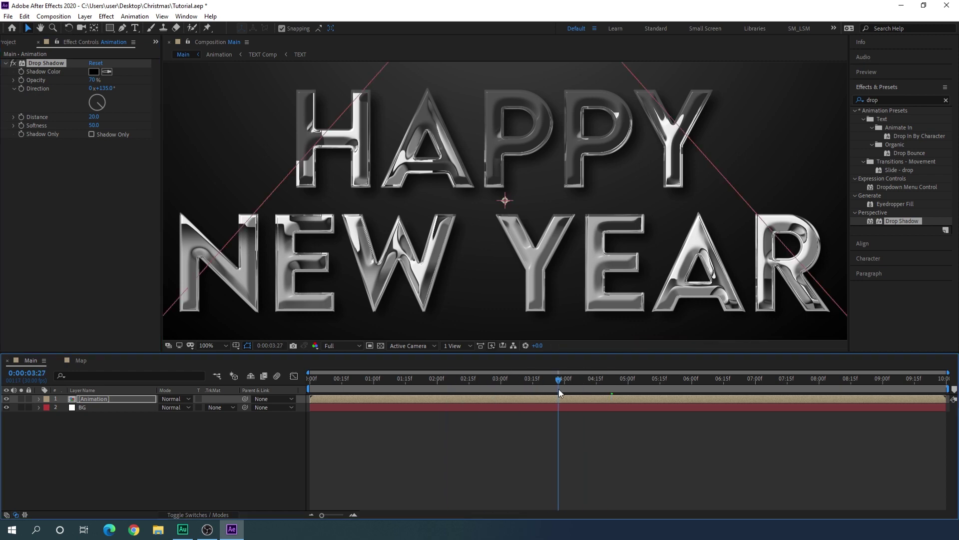
pyautogui.press(',')
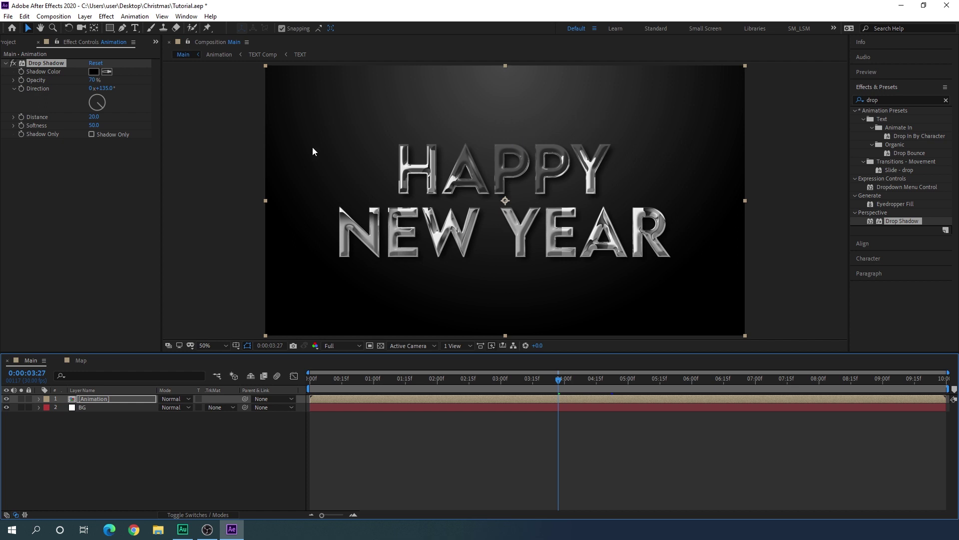
# - Find the Add Grain effect and apply it to the BG layer
pyautogui.click(103, 409)
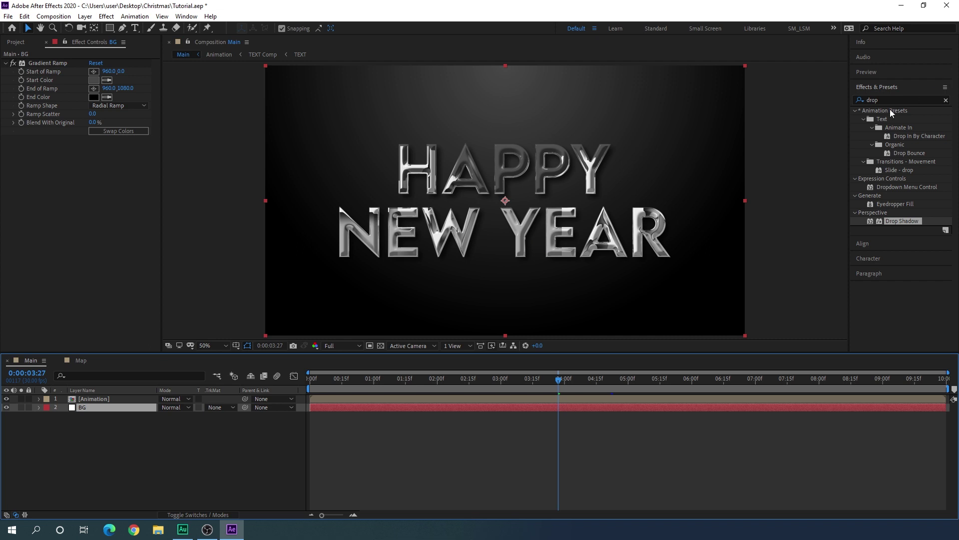
pyautogui.click(946, 100)
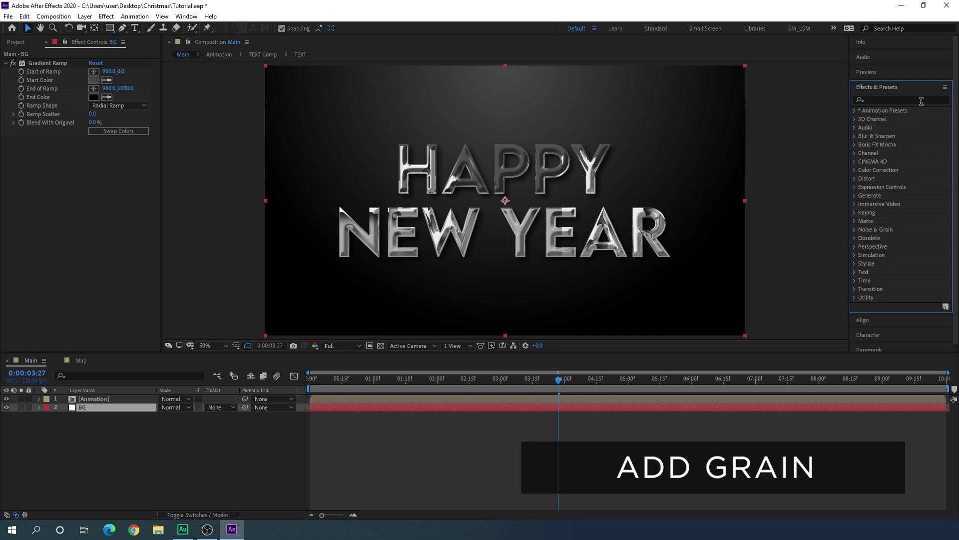
pyautogui.click(922, 101)
pyautogui.write('grai')
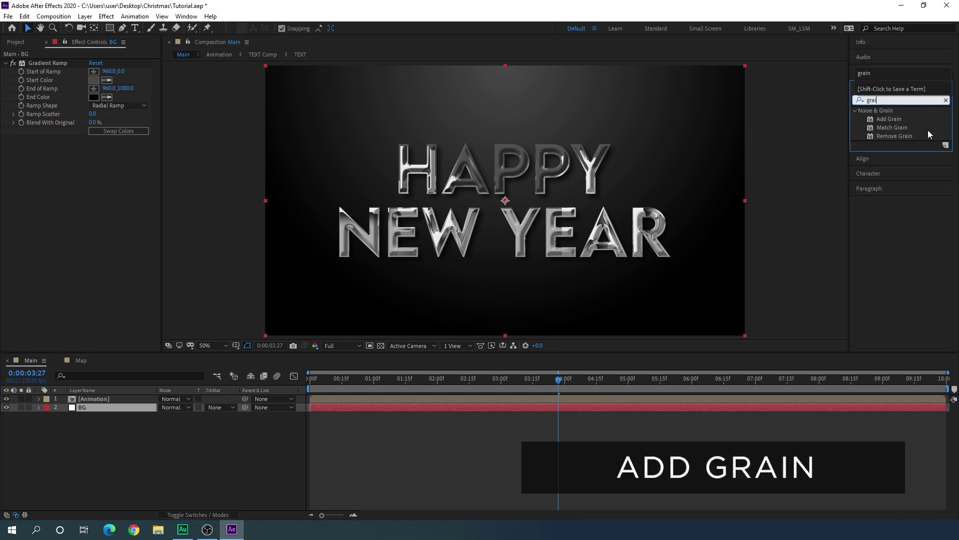
pyautogui.moveTo(889, 119); pyautogui.dragTo(96, 413)
# - Set Add Grain's viewing mode to Final Output and its preset to Kodak SFX 200T
pyautogui.scroll(4, 495, 219)
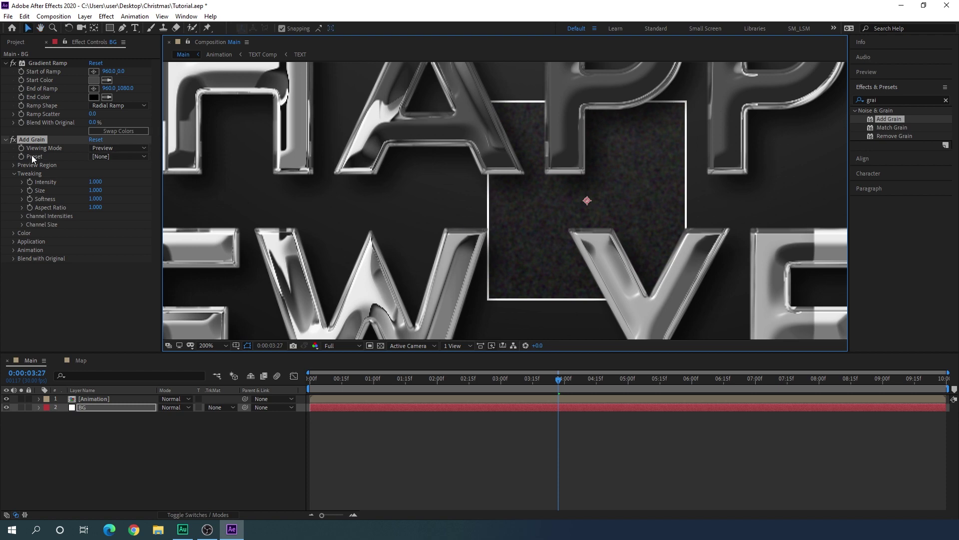
pyautogui.click(122, 150)
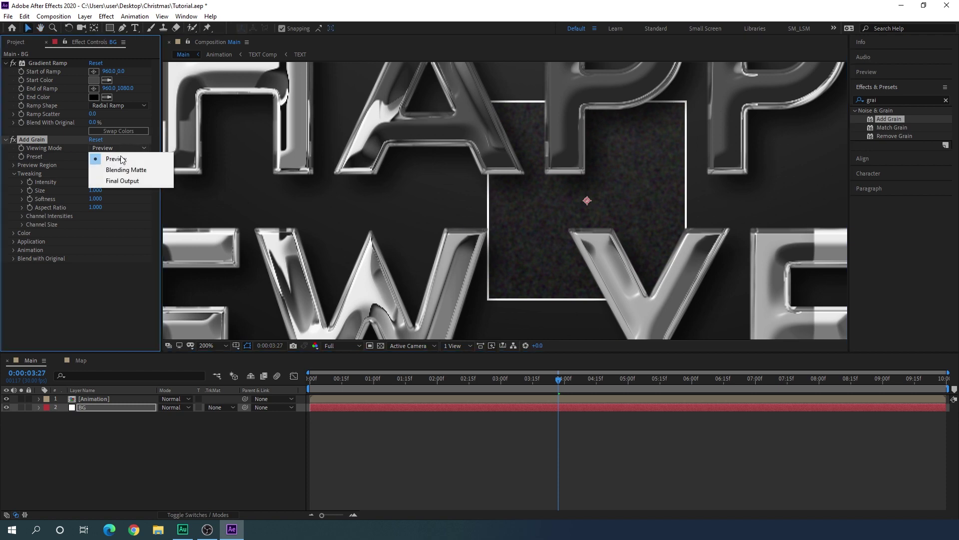
pyautogui.click(118, 181)
pyautogui.hscroll(-5, 186, 184)
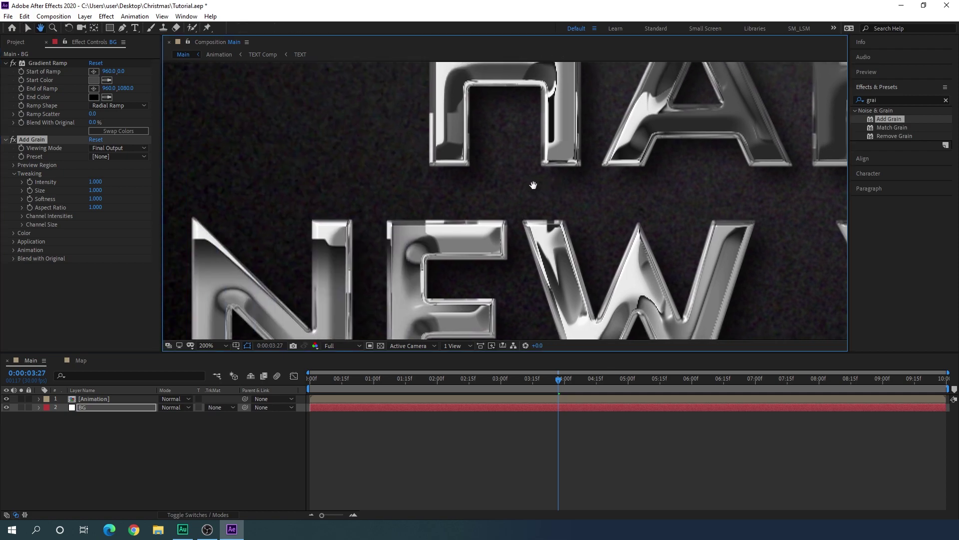
pyautogui.click(131, 157)
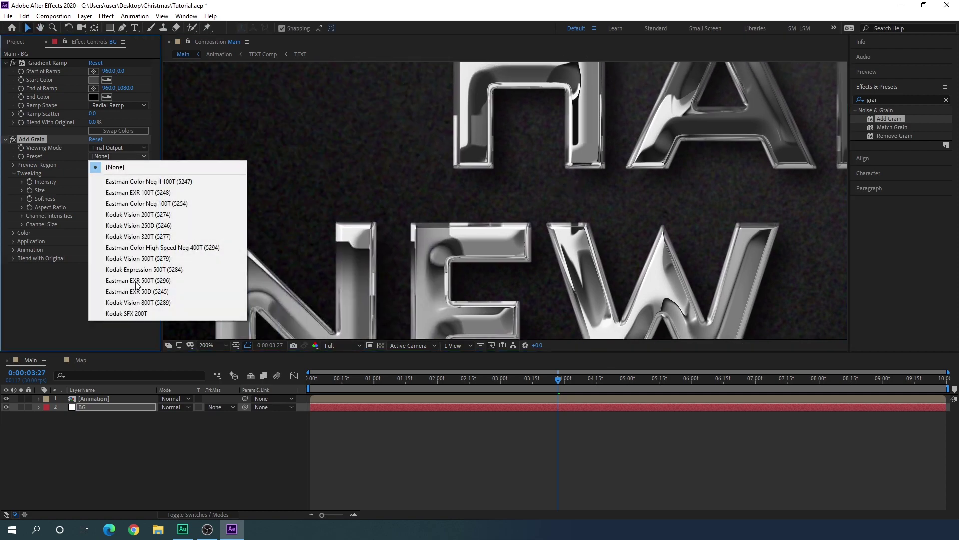
pyautogui.click(141, 314)
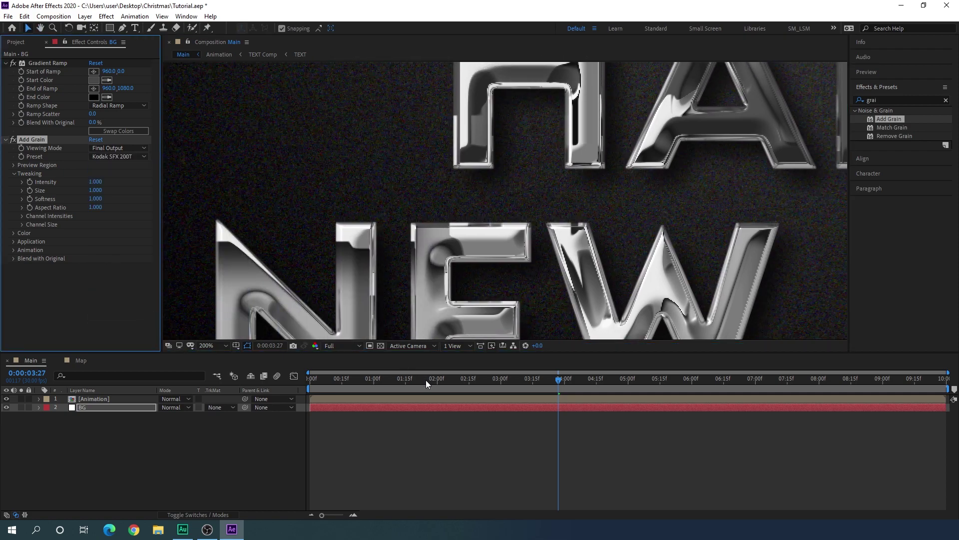
pyautogui.moveTo(425, 380); pyautogui.dragTo(464, 389)
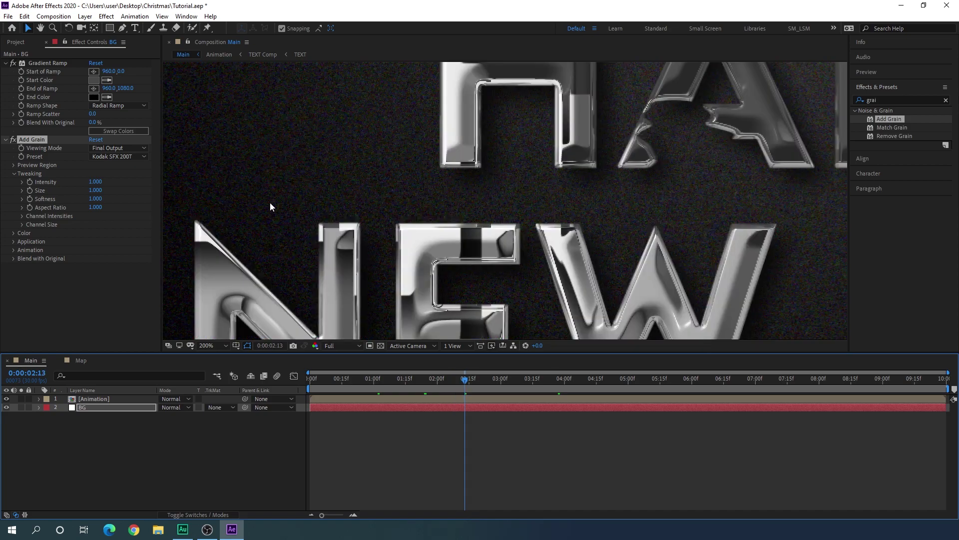
# - Set the Add Grain animation speed to 0 and check the static grain at other times with the whole frame in view
pyautogui.click(14, 250)
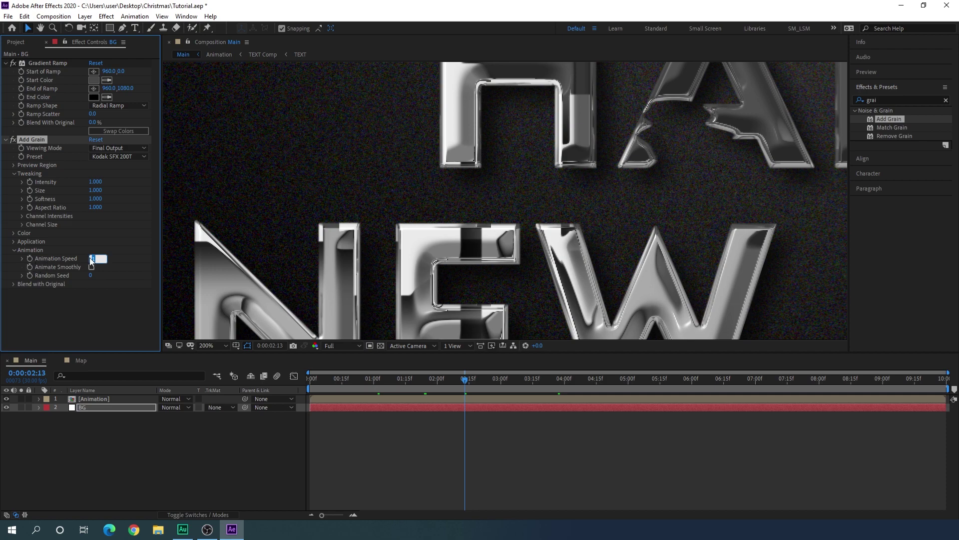
pyautogui.write('0')
pyautogui.press('Return')
pyautogui.click(211, 346)
pyautogui.click(210, 168)
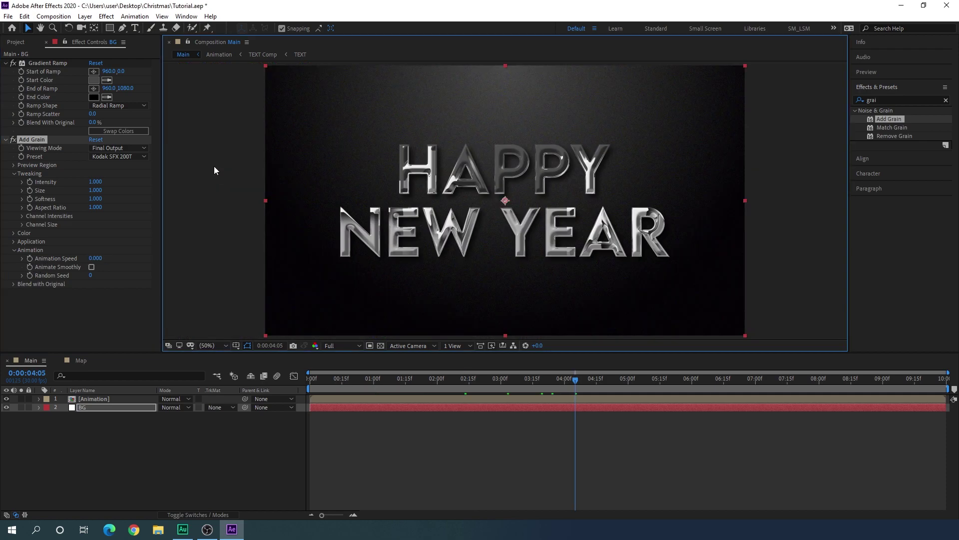
pyautogui.moveTo(454, 386); pyautogui.dragTo(564, 395)
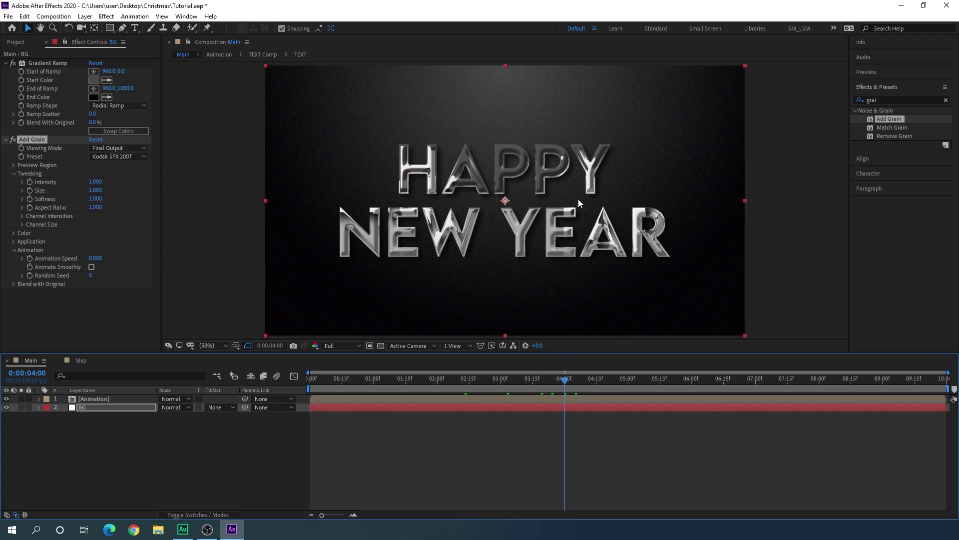
# - Create a 1920 x 1080 white solid named Particles above the Animation layer
pyautogui.click(220, 443)
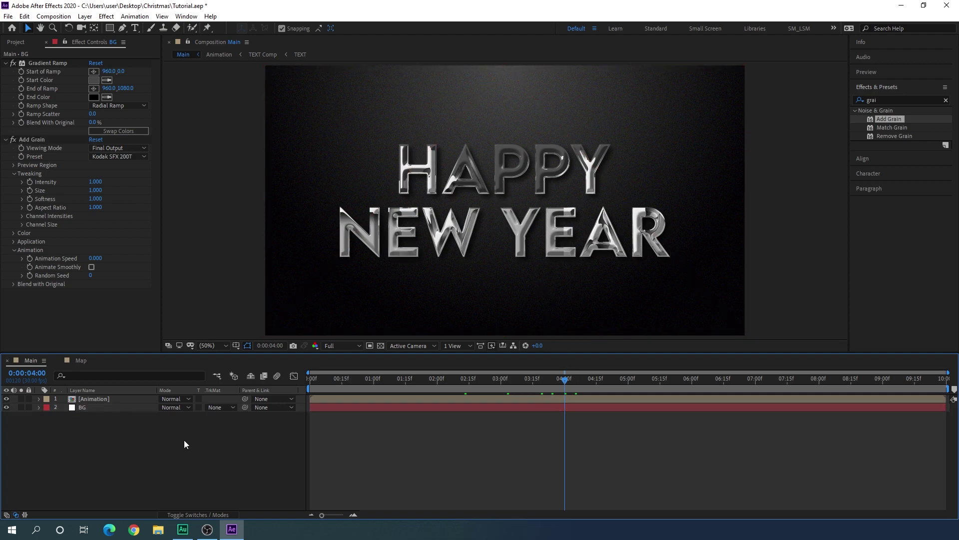
pyautogui.click(85, 16)
pyautogui.moveTo(100, 31)
pyautogui.click(257, 38)
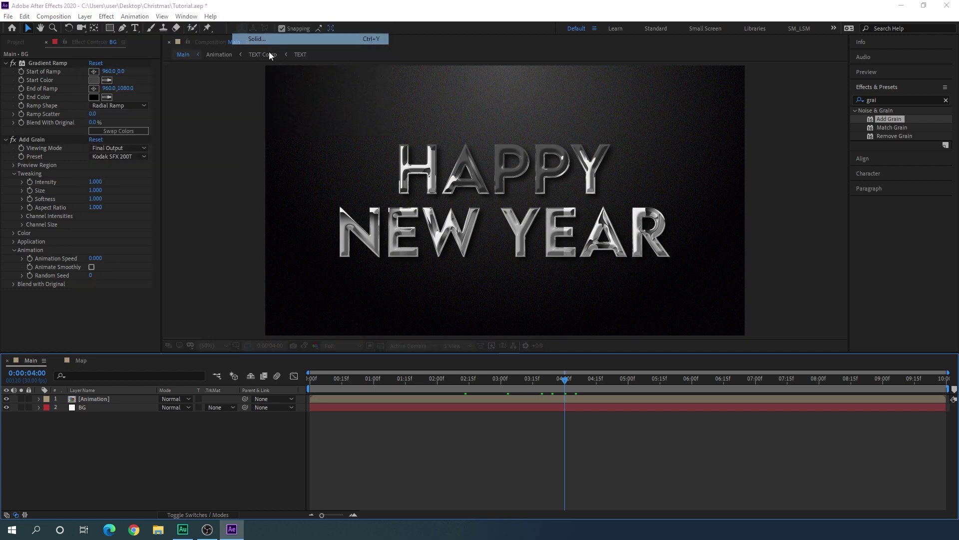
pyautogui.write('Particles')
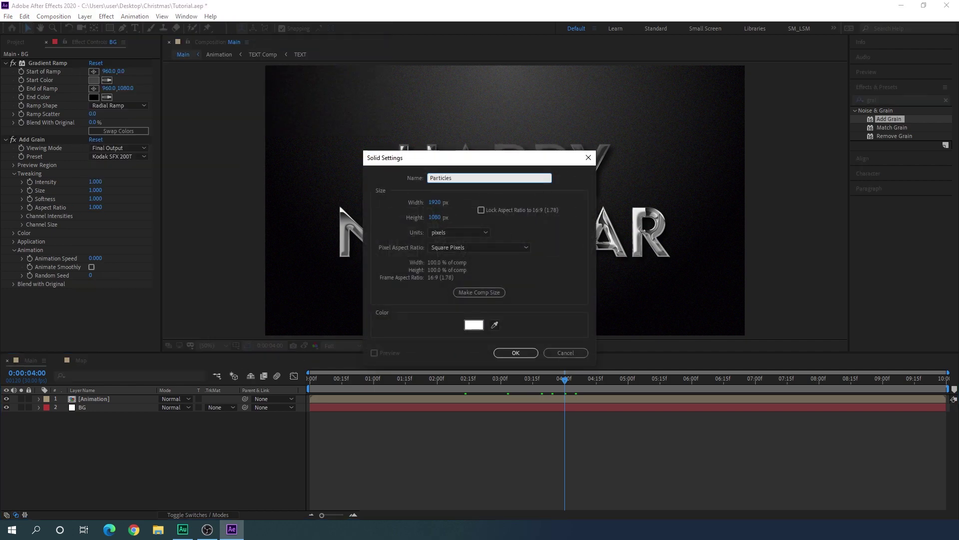
pyautogui.press('Return')
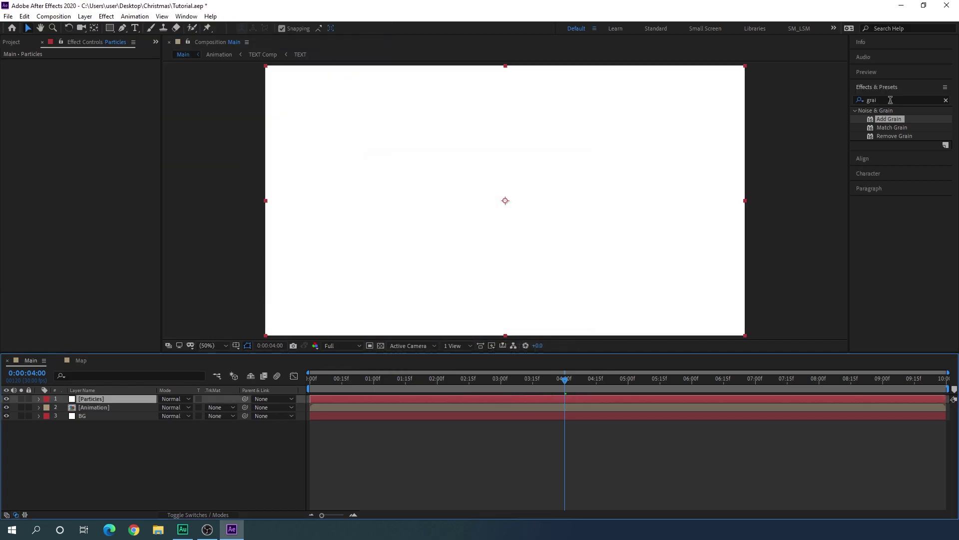
# - Find the CC Particle Systems II effect and apply it to the Particles layer
pyautogui.click(945, 101)
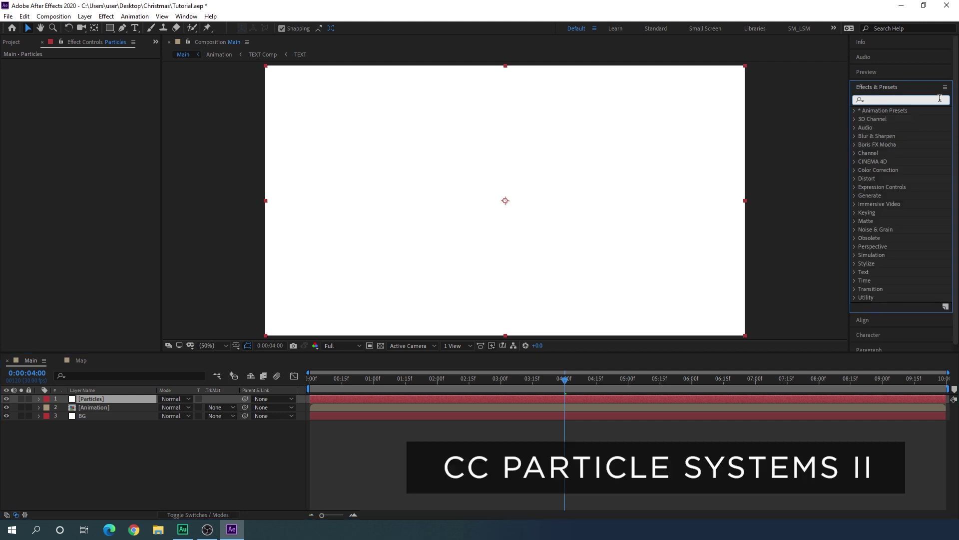
pyautogui.write('cc part')
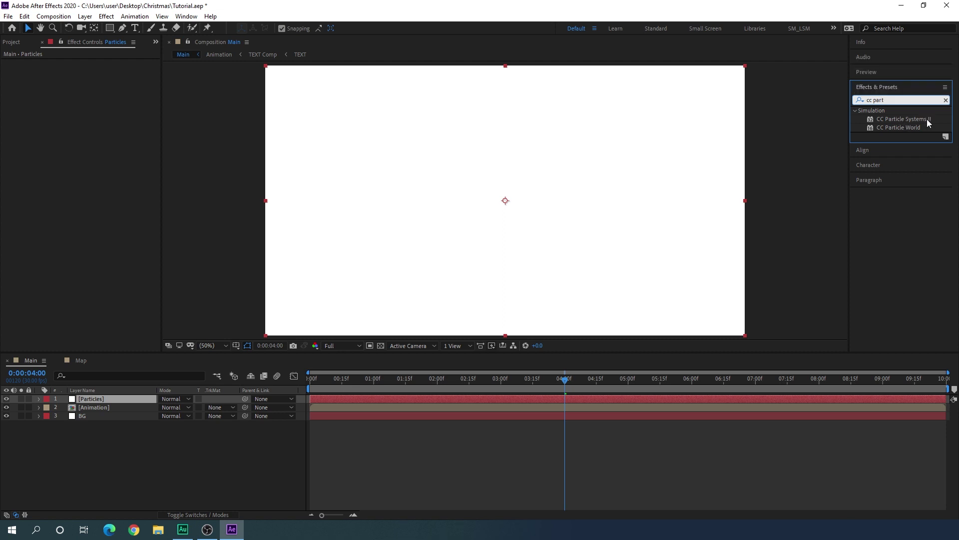
pyautogui.moveTo(921, 119); pyautogui.dragTo(338, 180)
# - Set the birth rate of CC Particle Systems II to 2
pyautogui.click(92, 71)
pyautogui.write('2')
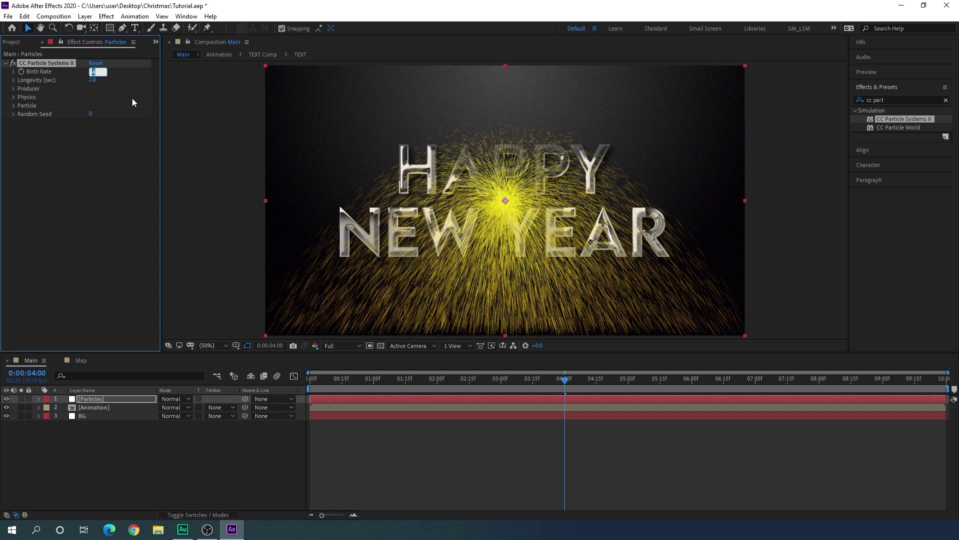
pyautogui.press('Return')
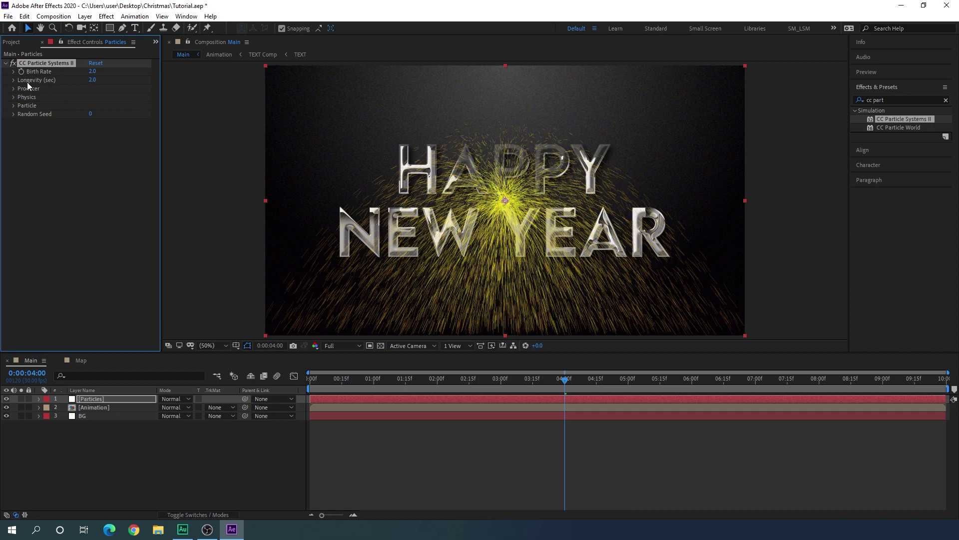
# - Spread the particle producer across the frame with Radius X 80 and Radius Y 40
pyautogui.click(28, 89)
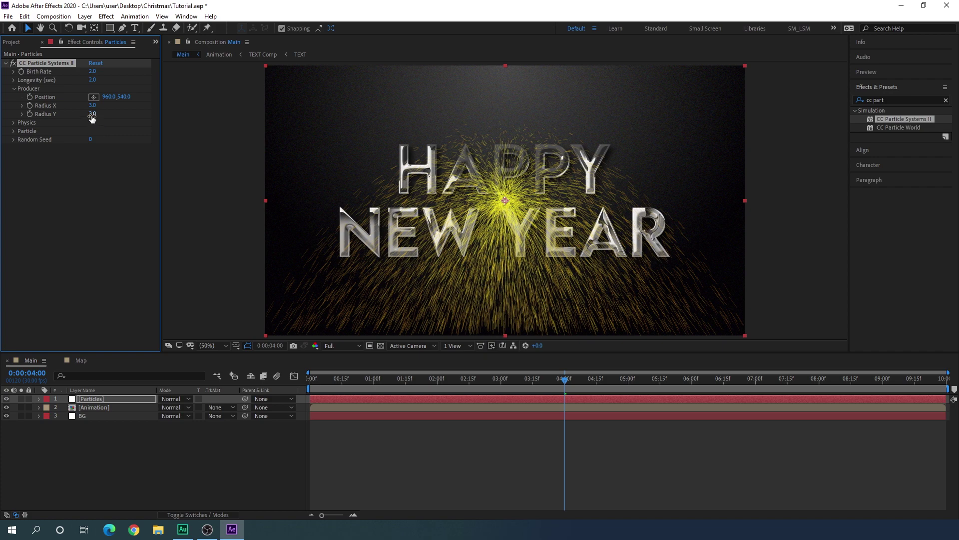
pyautogui.moveTo(92, 117); pyautogui.dragTo(115, 117)
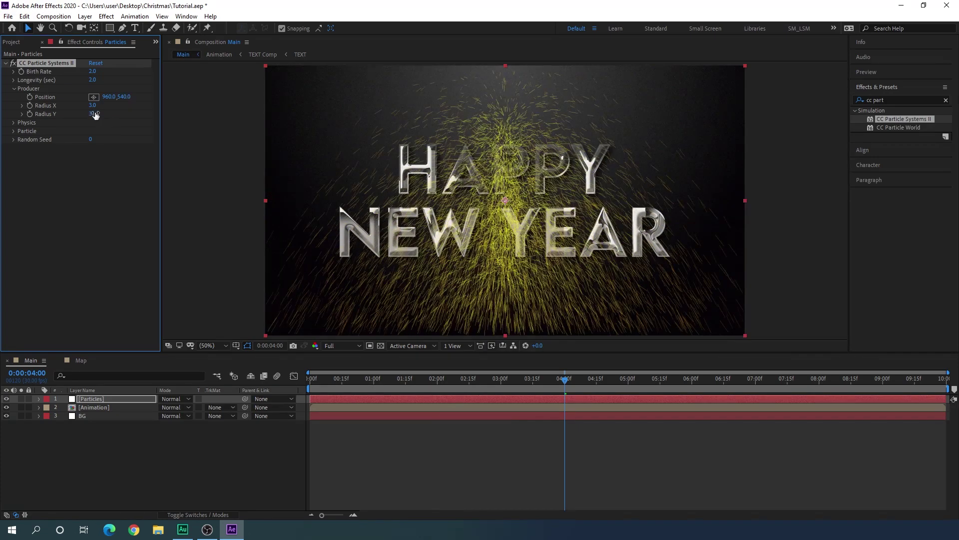
pyautogui.click(94, 114)
pyautogui.write('40')
pyautogui.press('Return')
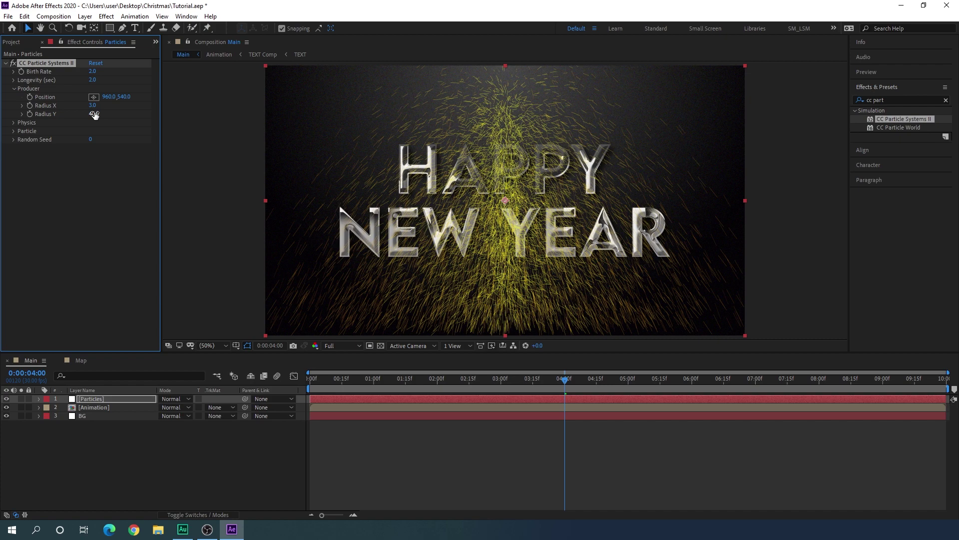
pyautogui.click(94, 106)
pyautogui.write('80')
pyautogui.press('Return')
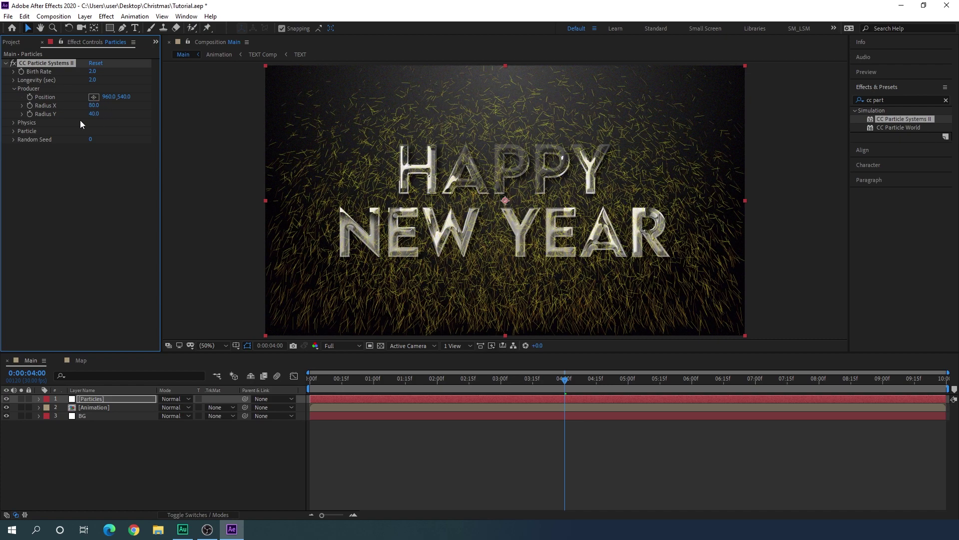
# - Set the particle velocity to 0.1 in the Physics settings of CC Particle Systems II
pyautogui.click(14, 88)
pyautogui.click(13, 97)
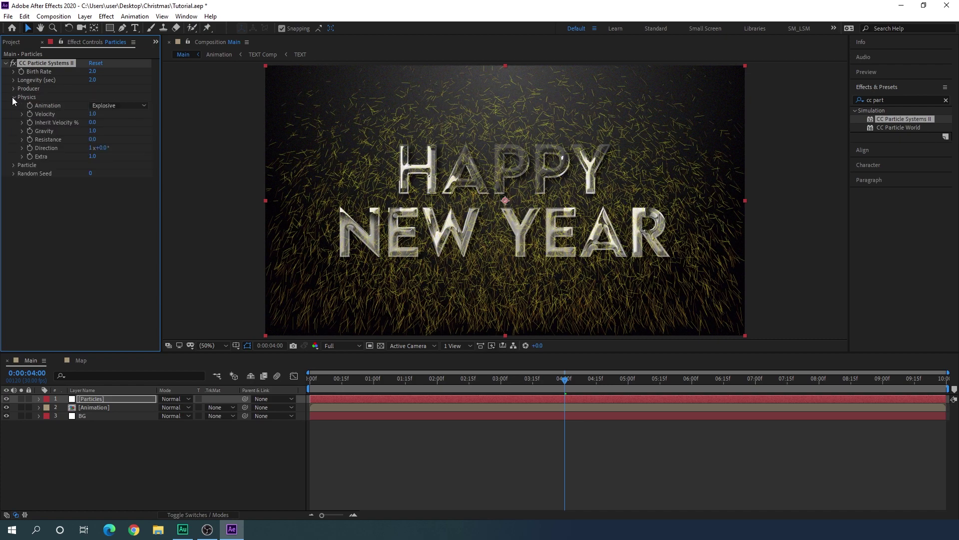
pyautogui.click(94, 115)
pyautogui.write('0.1')
pyautogui.press('Return')
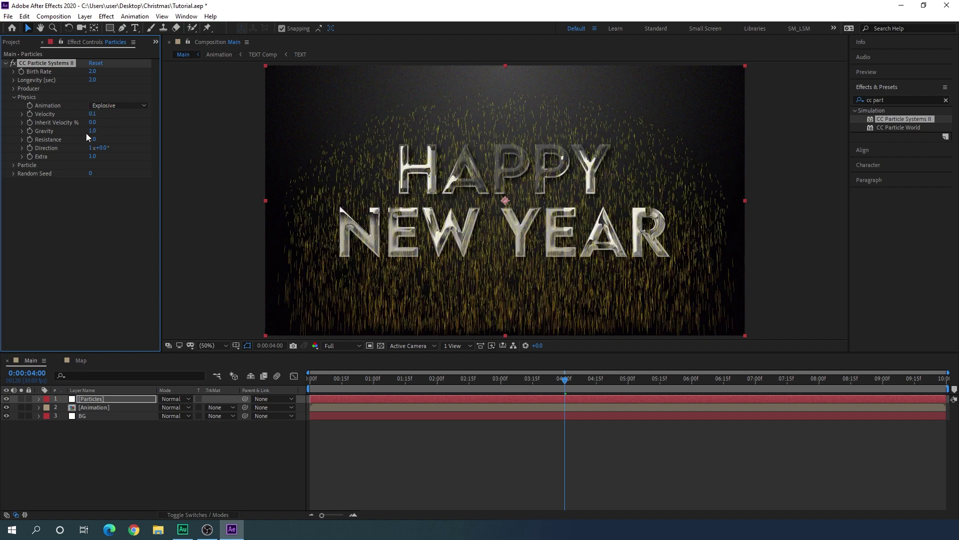
# - Set the particle gravity to 0 and the resistance to 25 in the Physics settings of CC Particle Systems II
pyautogui.moveTo(92, 133); pyautogui.dragTo(88, 133)
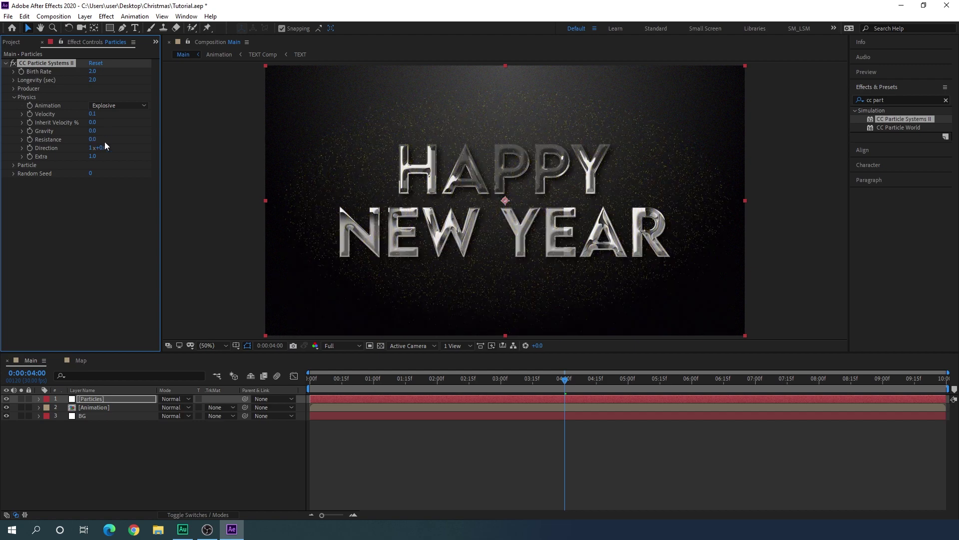
pyautogui.click(92, 140)
pyautogui.write('25')
pyautogui.press('Return')
pyautogui.click(13, 97)
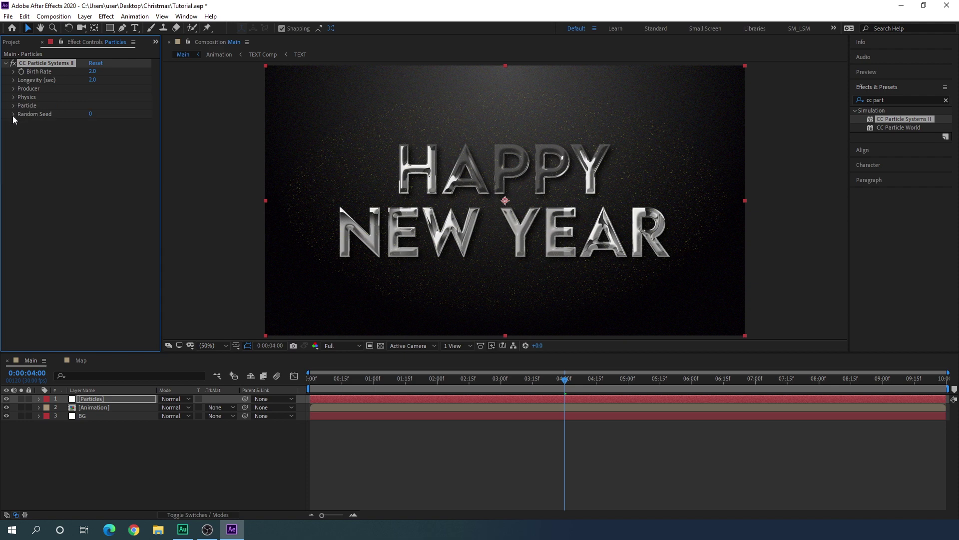
# - Change the particle type of CC Particle Systems II to Motion Polygon
pyautogui.click(14, 106)
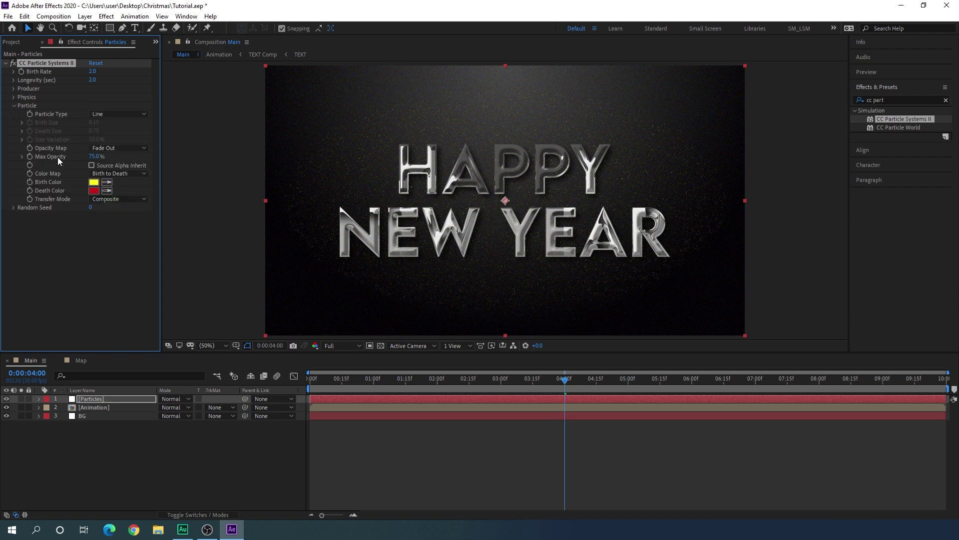
pyautogui.click(126, 115)
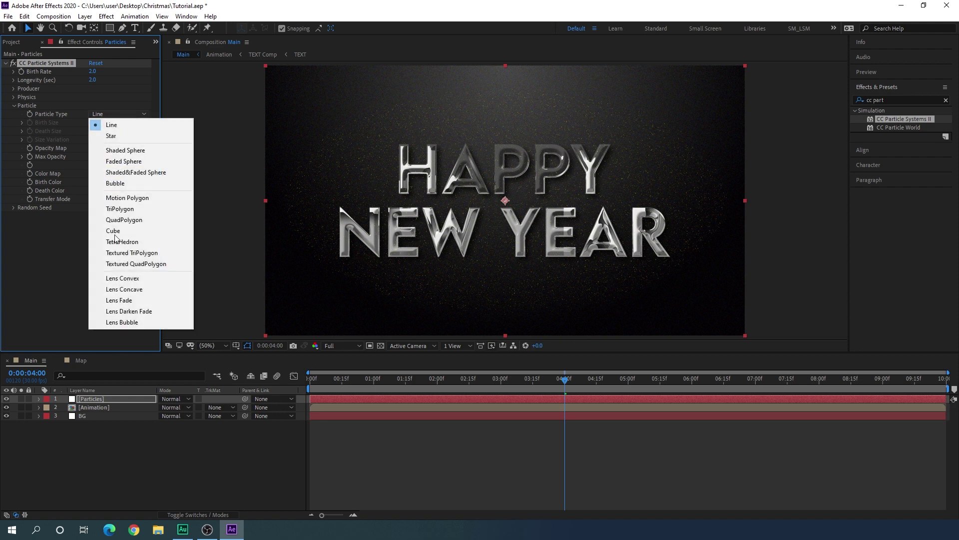
pyautogui.click(148, 197)
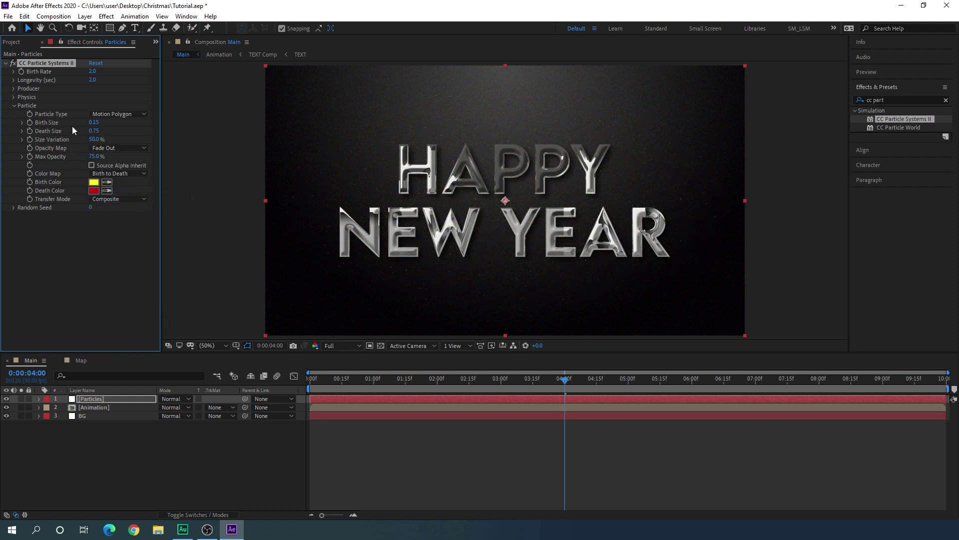
# - Set the particles' birth size to 0.01, death size to 0.5 and max opacity to 100%
pyautogui.click(95, 122)
pyautogui.write('0')
pyautogui.press('Return')
pyautogui.click(95, 131)
pyautogui.write('0.5')
pyautogui.press('Return')
pyautogui.click(96, 157)
pyautogui.write('100')
pyautogui.press('Return')
# - Set the particles' birth color to white and death color to black (000000), and scrub the timeline to check them
pyautogui.click(94, 182)
pyautogui.moveTo(673, 332); pyautogui.dragTo(553, 276)
pyautogui.click(845, 290)
pyautogui.click(94, 190)
pyautogui.write('000000')
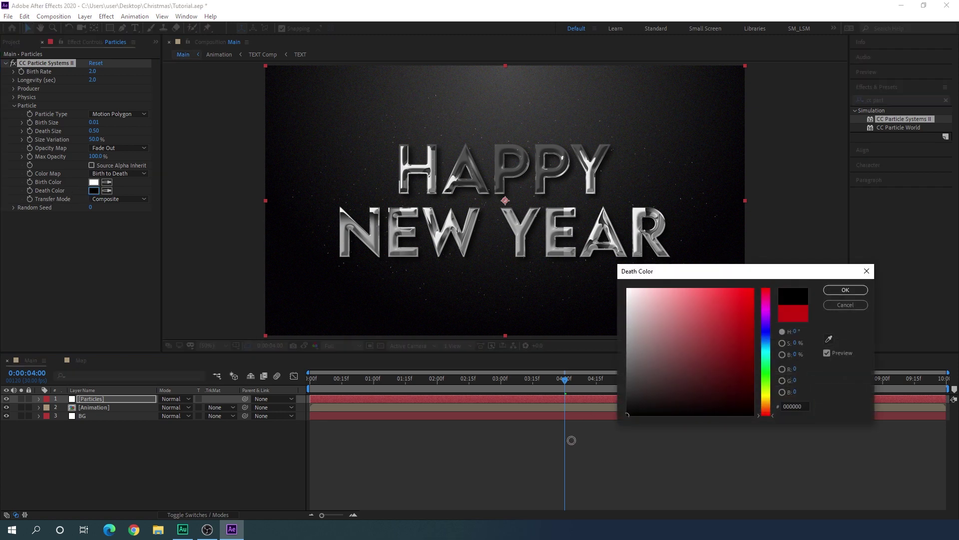
pyautogui.click(845, 290)
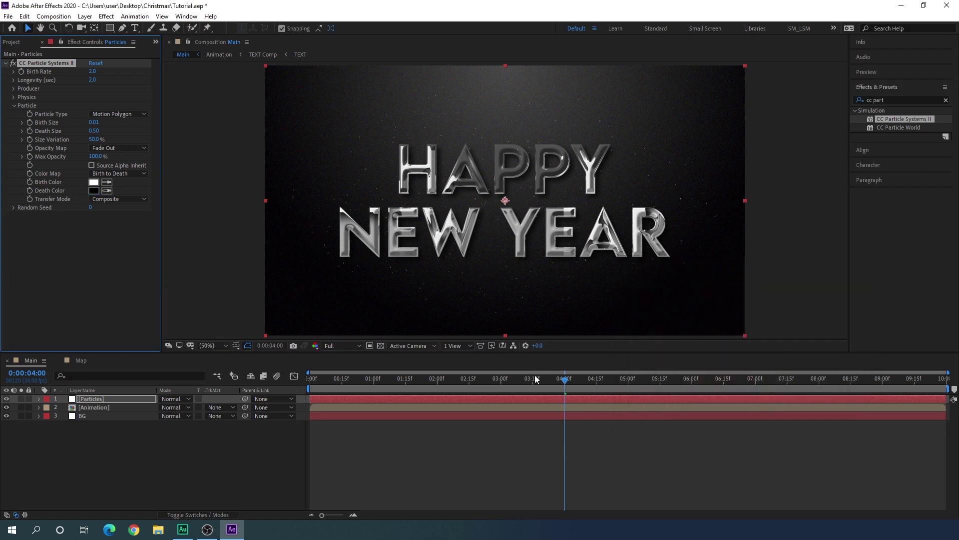
pyautogui.click(425, 381)
pyautogui.moveTo(425, 384); pyautogui.dragTo(603, 384)
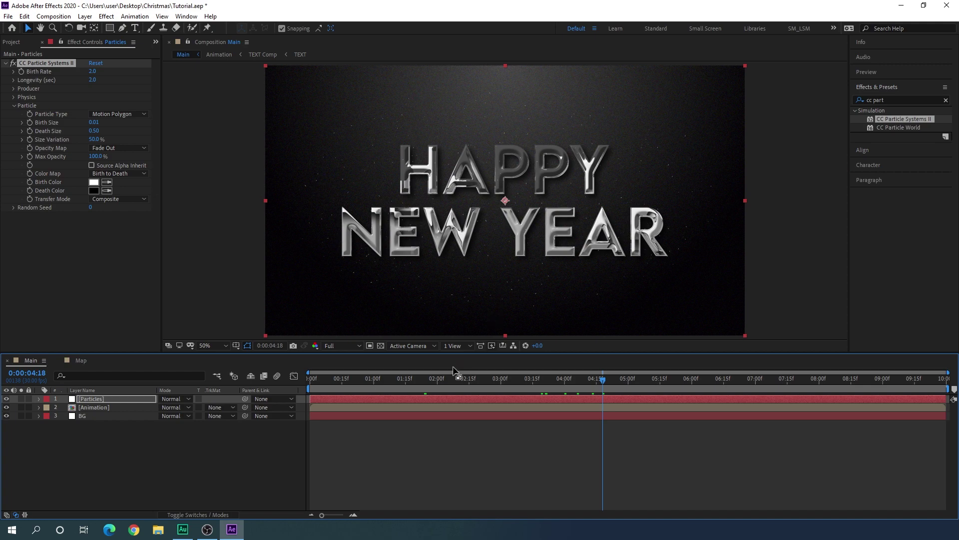
# - Keyframe the particle birth rate at 2 at 0:00:02:00 and at 0 at 0:00:01:00
pyautogui.click(14, 107)
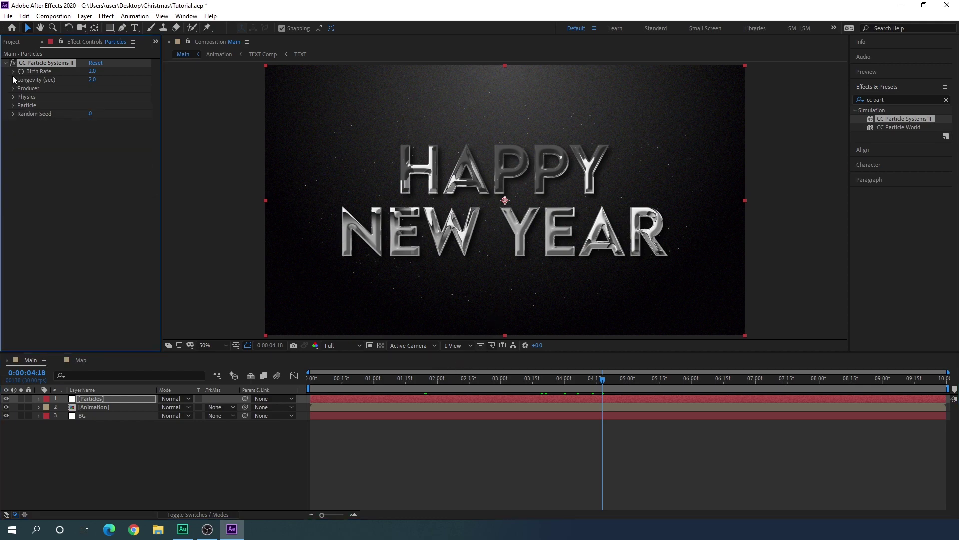
pyautogui.click(13, 88)
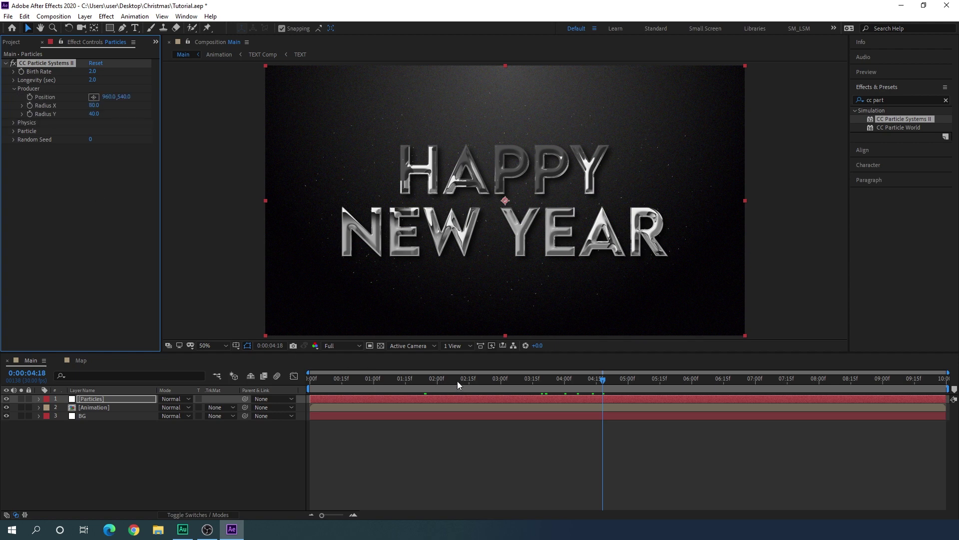
pyautogui.moveTo(458, 384); pyautogui.dragTo(436, 385)
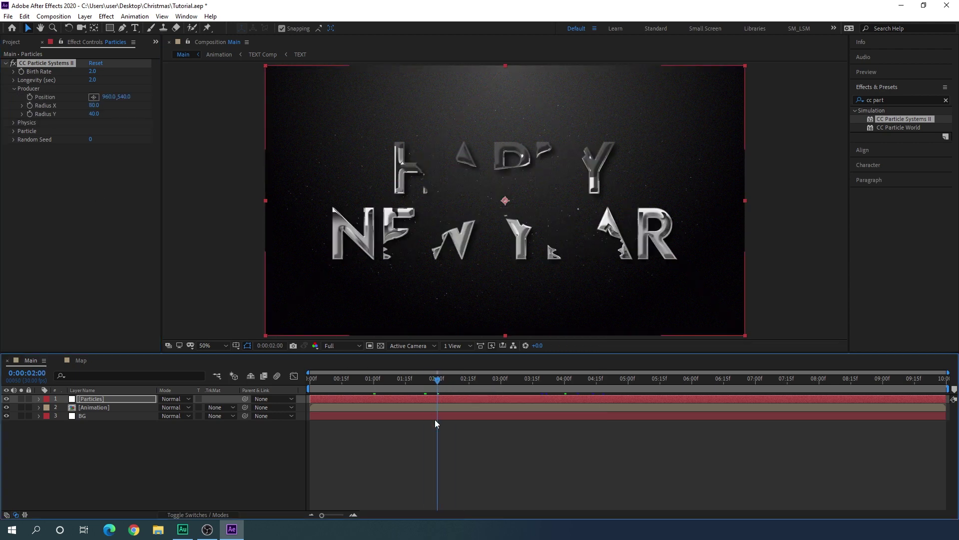
pyautogui.click(22, 75)
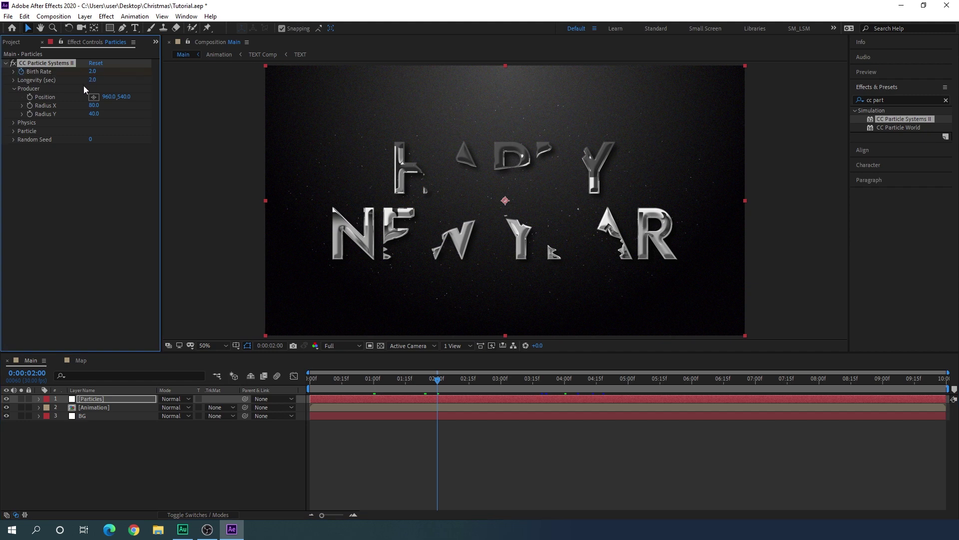
pyautogui.moveTo(436, 385); pyautogui.dragTo(373, 391)
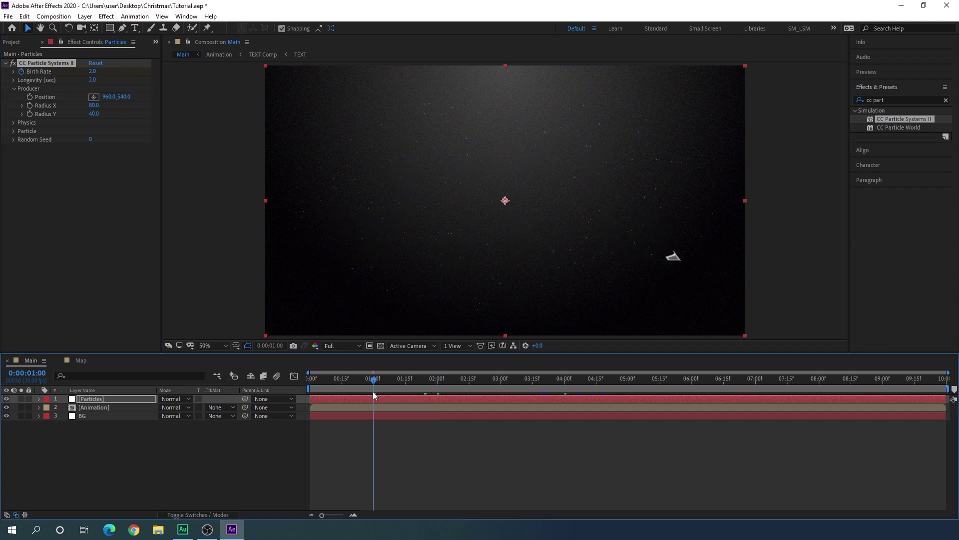
pyautogui.moveTo(96, 72); pyautogui.dragTo(75, 72)
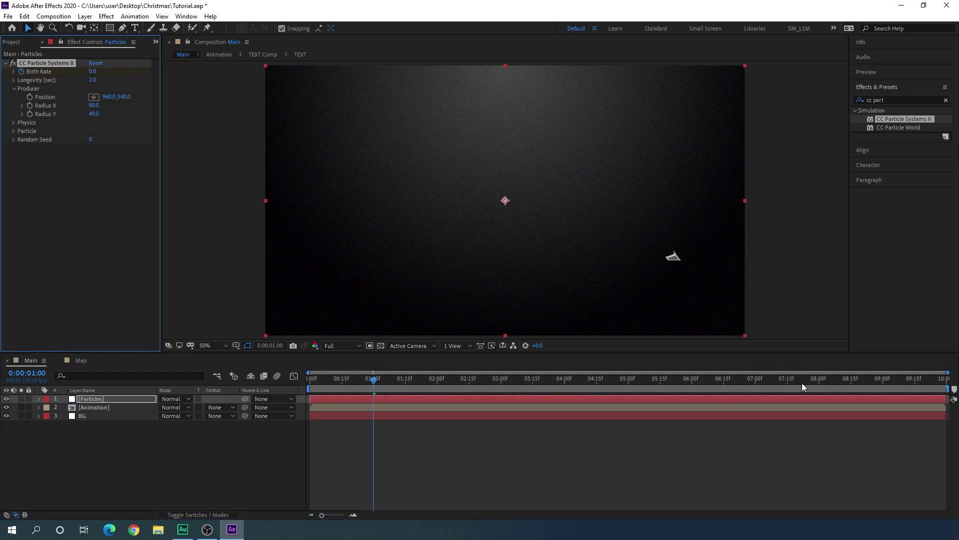
# - Reveal the Particles layer's keyframes and add a Birth Rate keyframe holding 2 at 0:00:08:00
pyautogui.moveTo(802, 383); pyautogui.dragTo(822, 404)
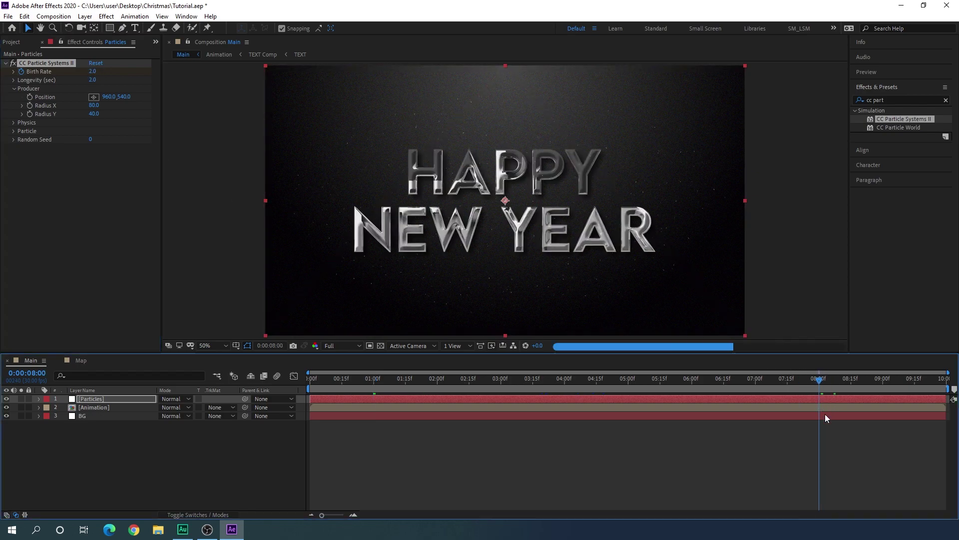
pyautogui.click(134, 400)
pyautogui.press('u')
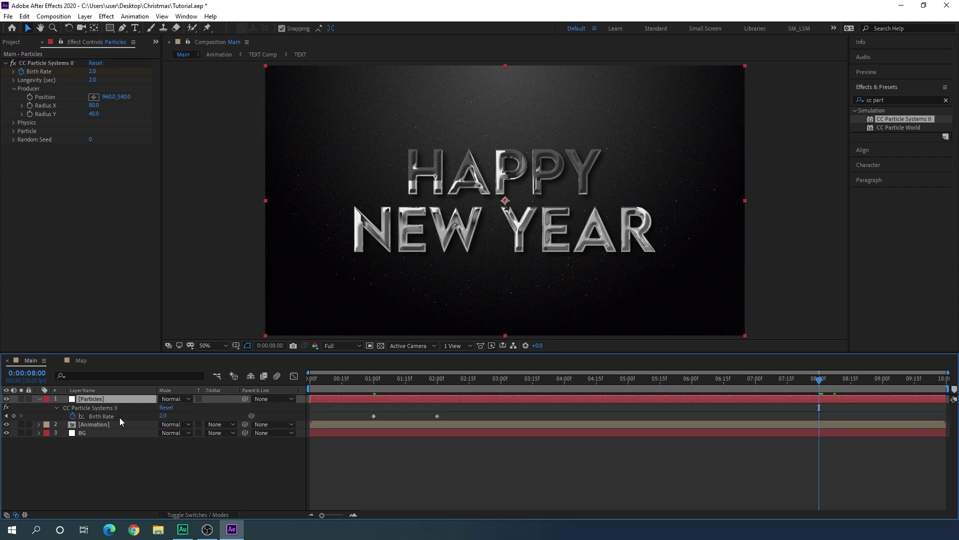
pyautogui.click(13, 415)
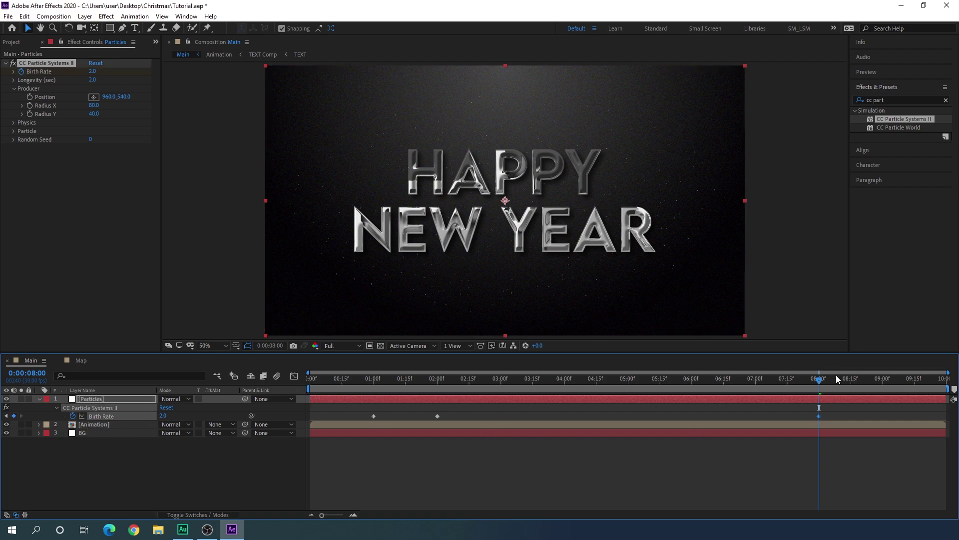
# - Set the Birth Rate to 0 at 0:00:09:00, check the particle animation and collapse the Particles layer
pyautogui.moveTo(872, 383); pyautogui.dragTo(882, 384)
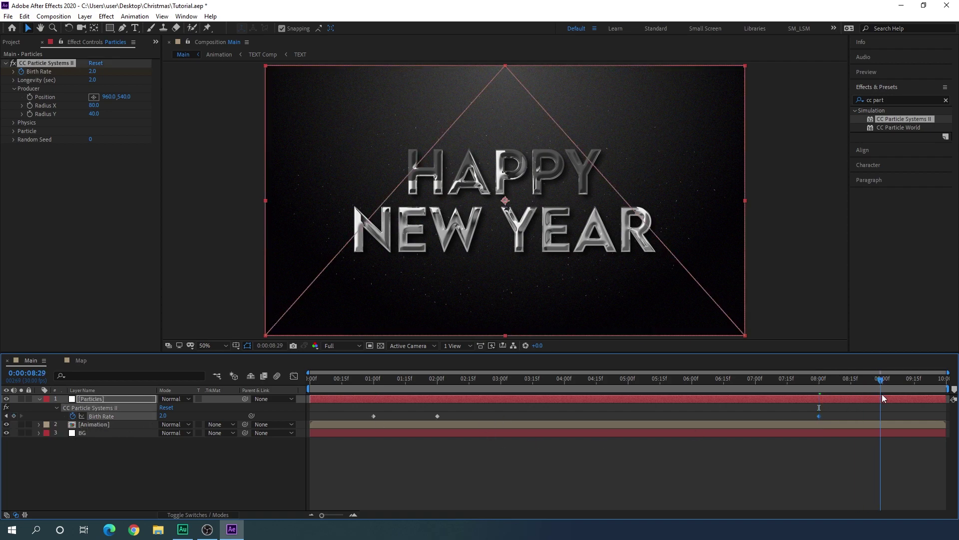
pyautogui.click(163, 416)
pyautogui.write('0')
pyautogui.press('Return')
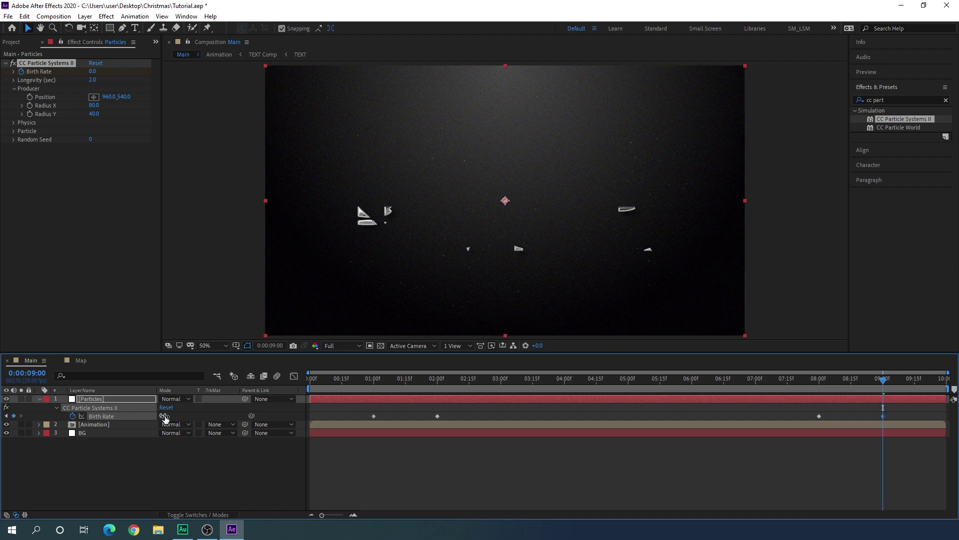
pyautogui.moveTo(329, 386); pyautogui.dragTo(428, 385)
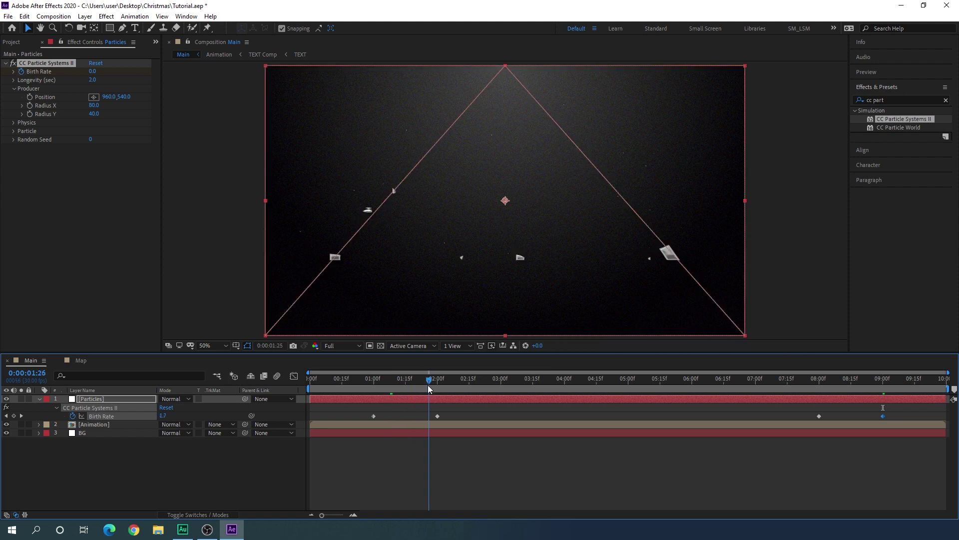
pyautogui.click(39, 399)
pyautogui.click(99, 400)
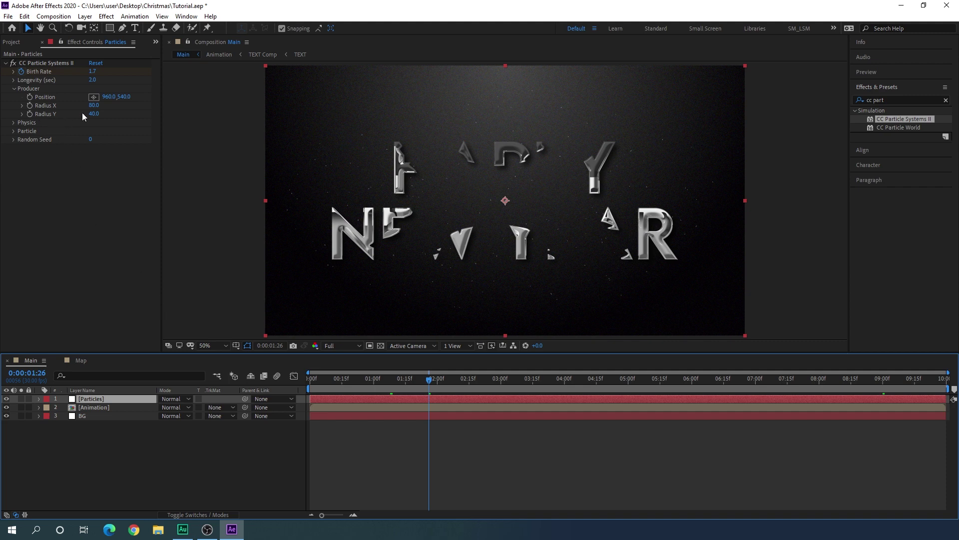
# - At 0:00:02:00, enable keyframing for the producer's Radius X and Radius Y and set Radius Y to 0
pyautogui.moveTo(412, 382); pyautogui.dragTo(437, 391)
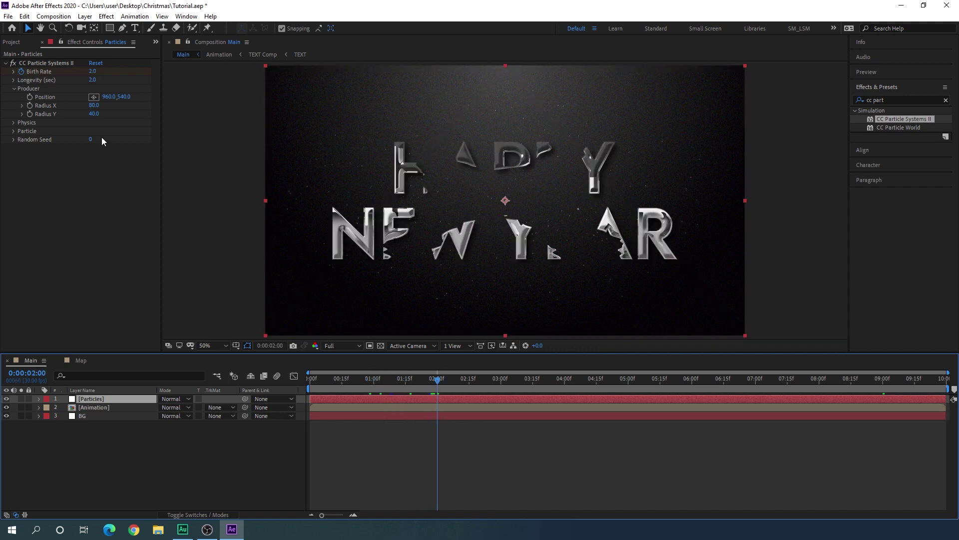
pyautogui.click(30, 106)
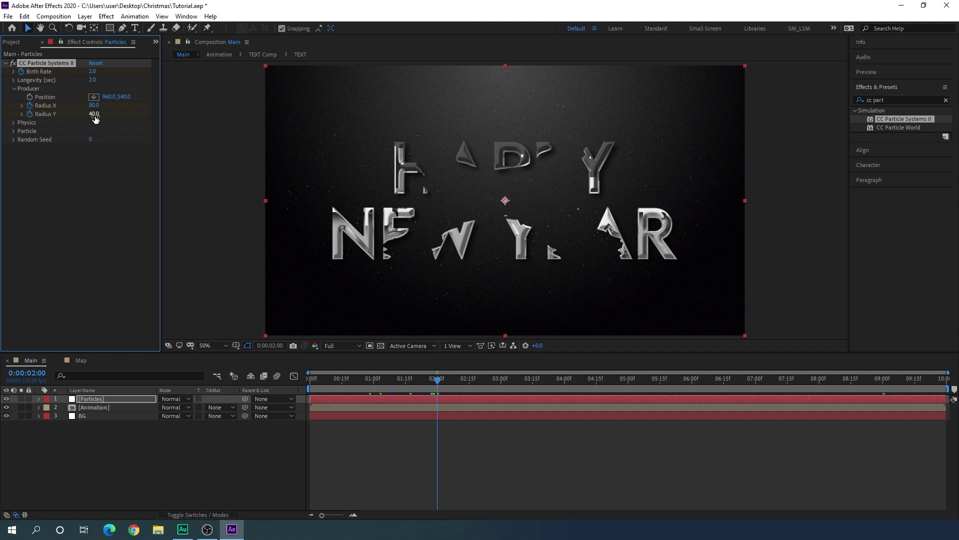
pyautogui.write('0')
pyautogui.press('Return')
# - Keyframe the producer's Radius X at 0 at 0:00:01:00
pyautogui.moveTo(403, 382); pyautogui.dragTo(373, 385)
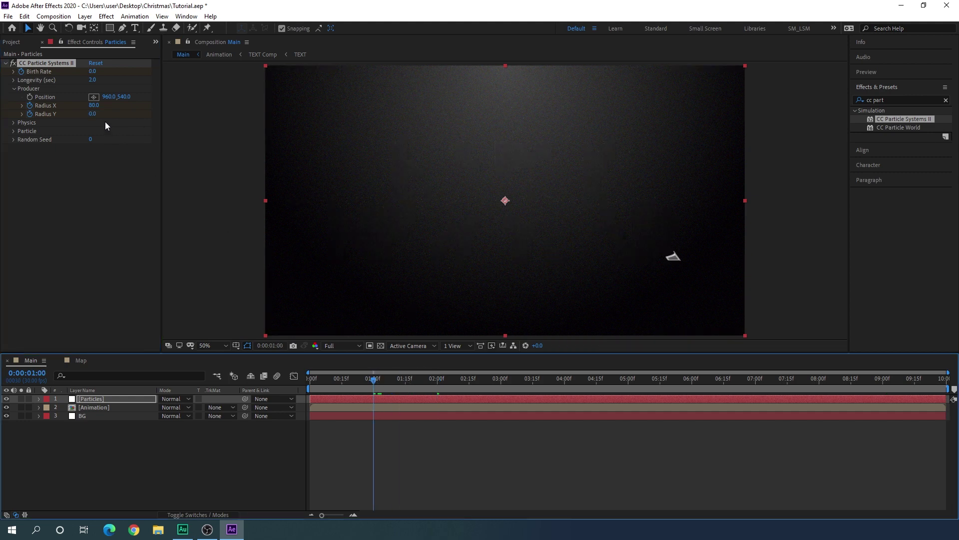
pyautogui.click(94, 106)
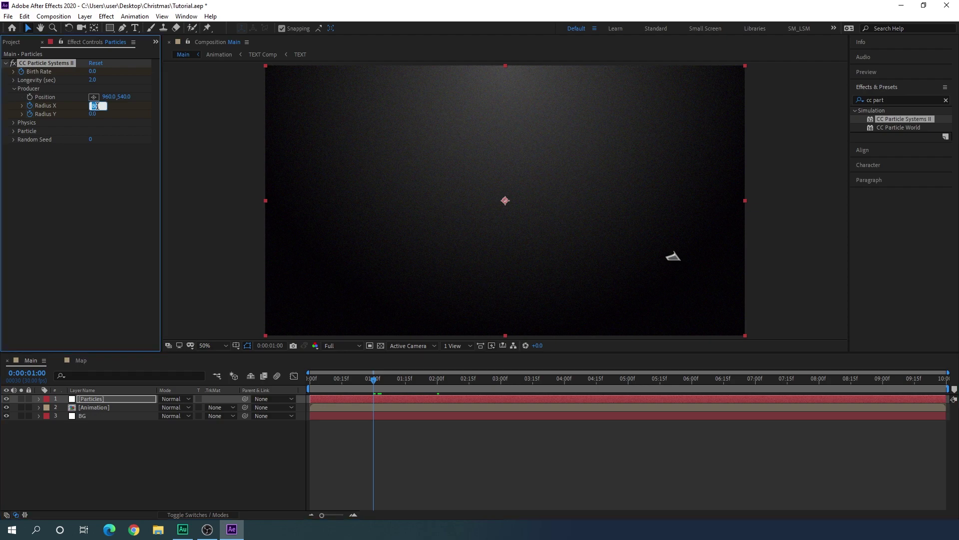
pyautogui.write('0')
pyautogui.press('Return')
# - Keyframe the producer's Radius Y at 40 at 0:00:03:00
pyautogui.moveTo(375, 380); pyautogui.dragTo(500, 393)
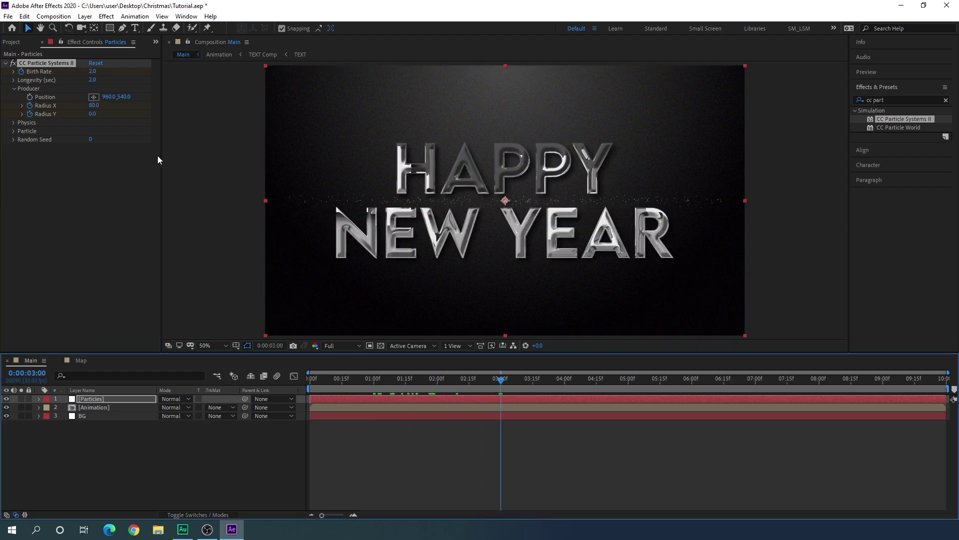
pyautogui.click(93, 114)
pyautogui.write('40')
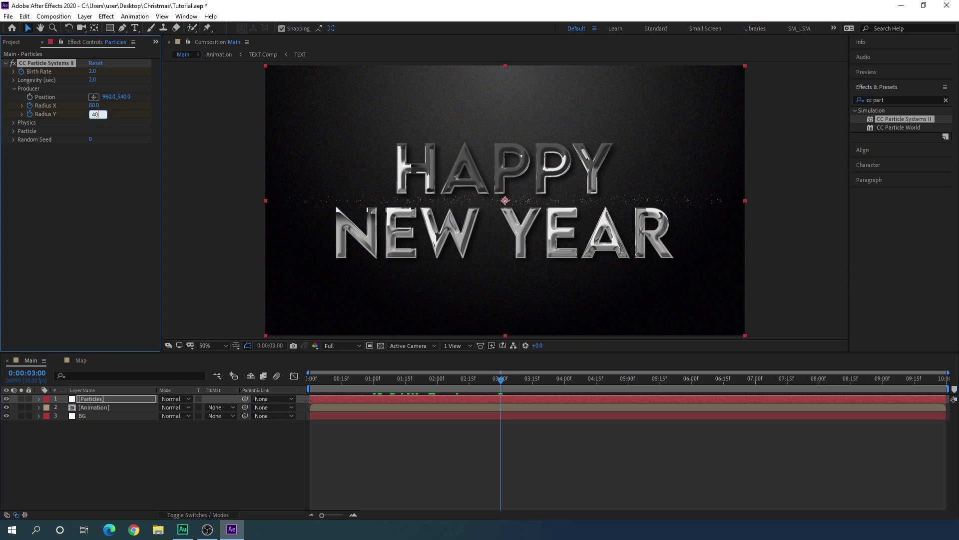
pyautogui.press('Return')
# - Preview the Main composition from the beginning in a maximized viewer to examine the title and particle animation
pyautogui.moveTo(460, 379); pyautogui.dragTo(299, 389)
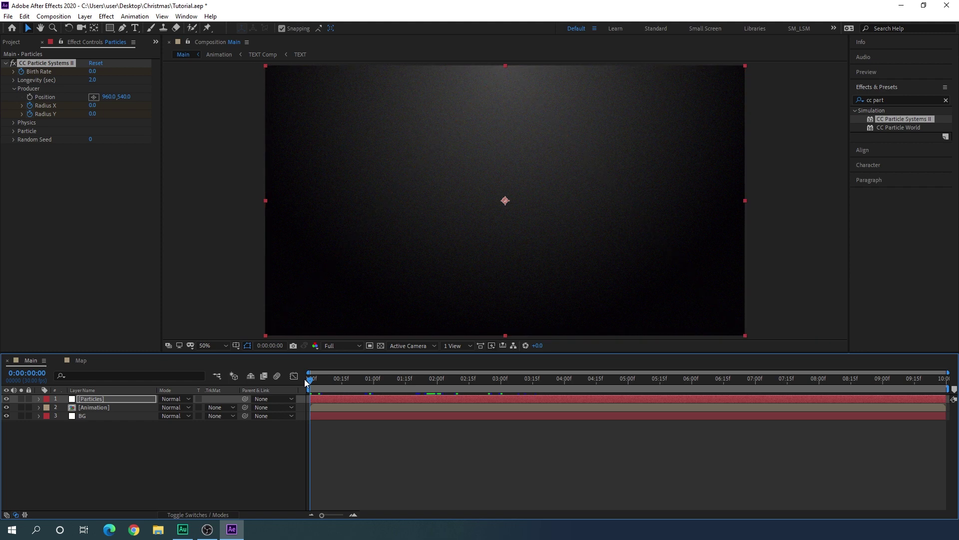
pyautogui.click(211, 345)
pyautogui.click(218, 179)
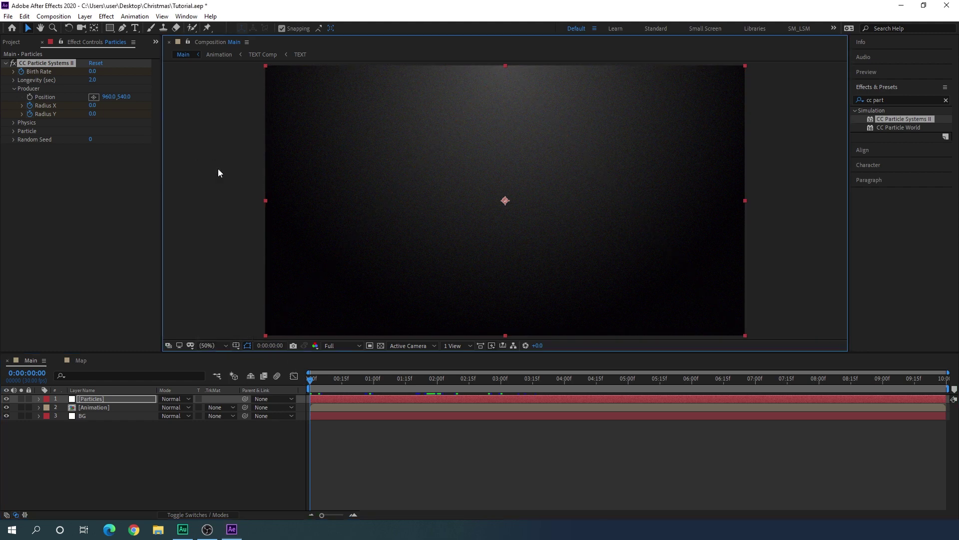
pyautogui.press('`')
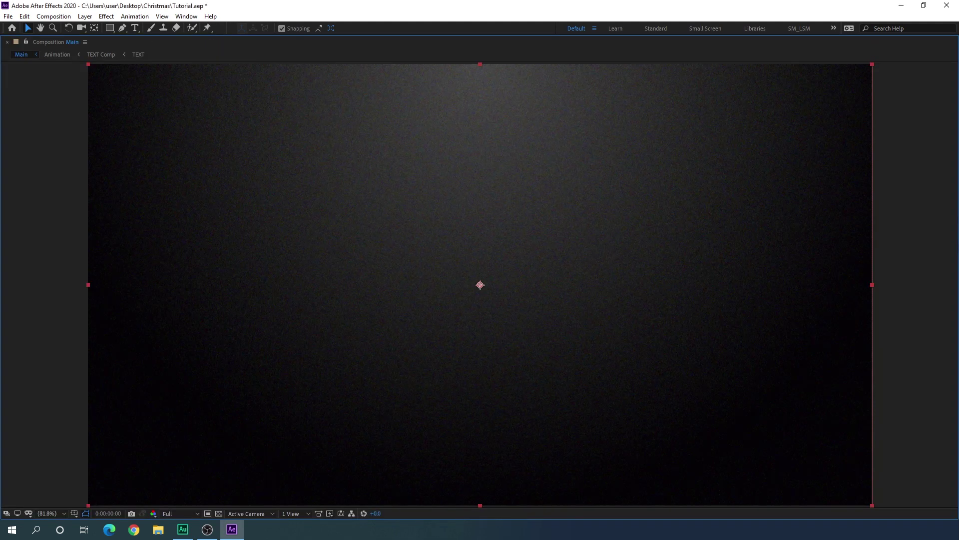
pyautogui.press('space')
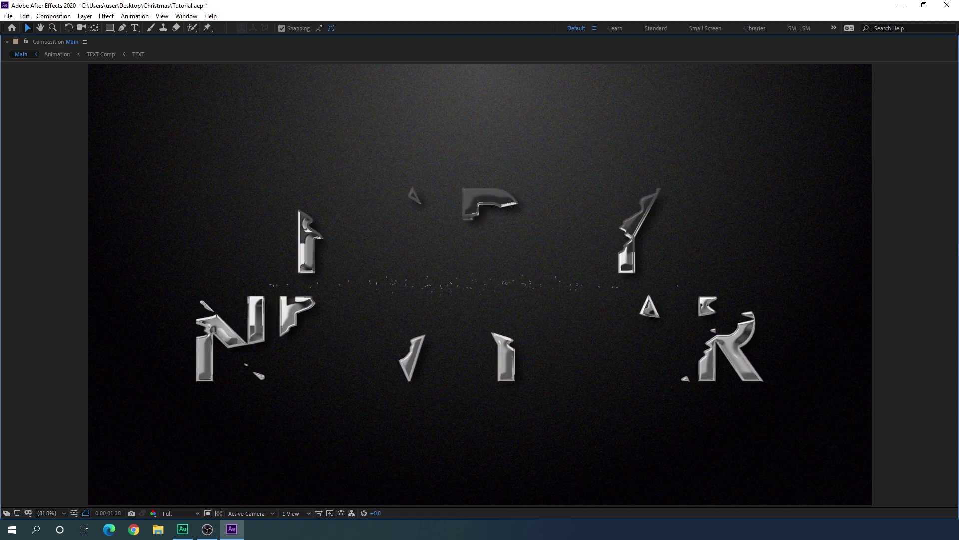